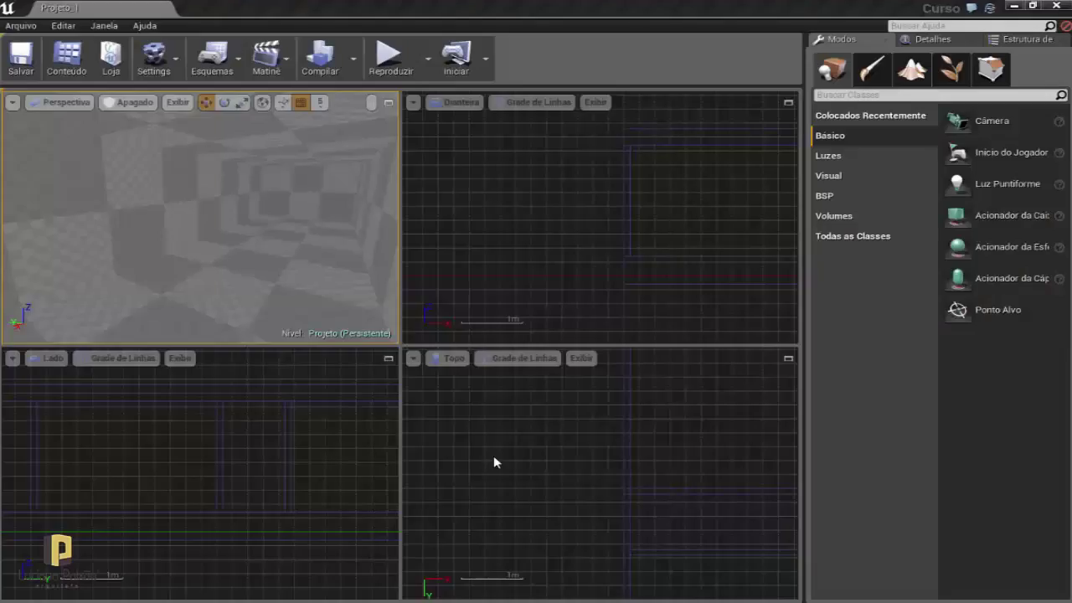
Look around the checkered corridor and frame the view looking down it
{"action": "left_click_drag", "start_coordinate": [297, 273], "coordinate": [289, 256]}
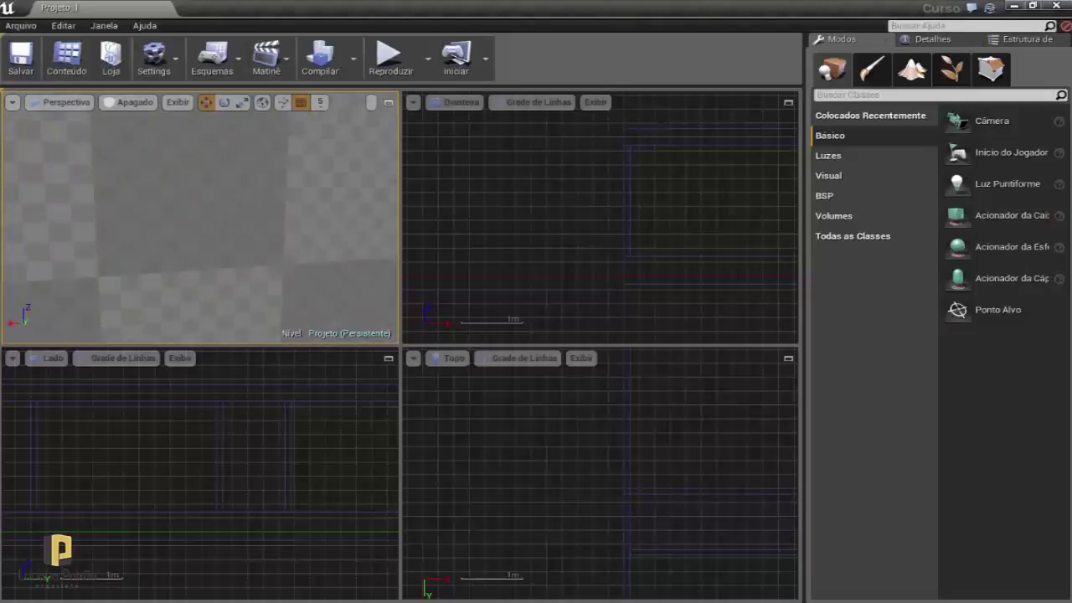
{"action": "left_click_drag", "start_coordinate": [201, 252], "coordinate": [199, 226]}
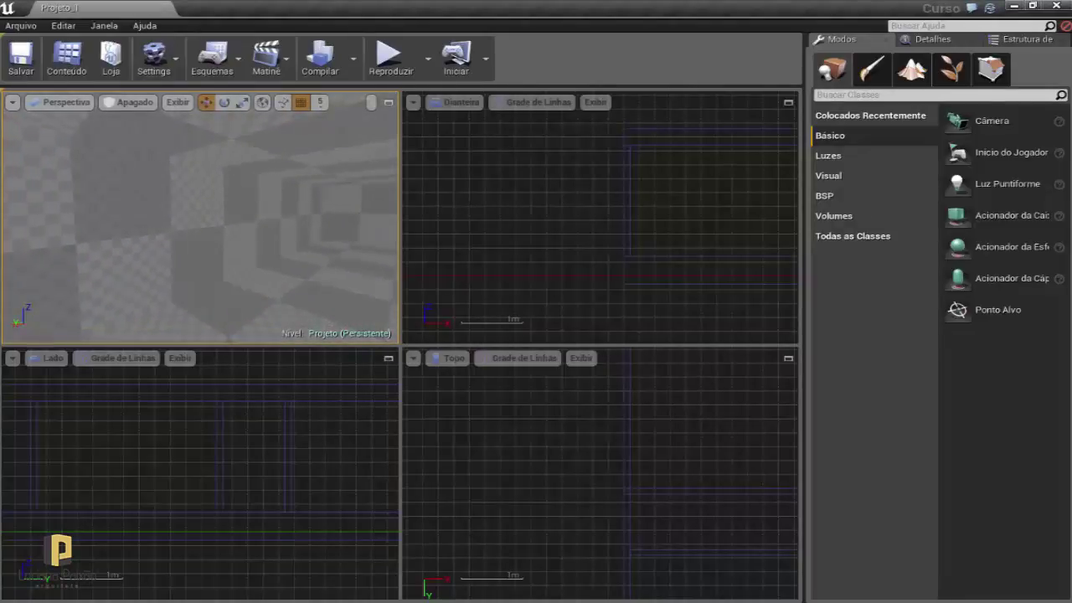
{"action": "left_click_drag", "start_coordinate": [199, 226], "coordinate": [196, 213]}
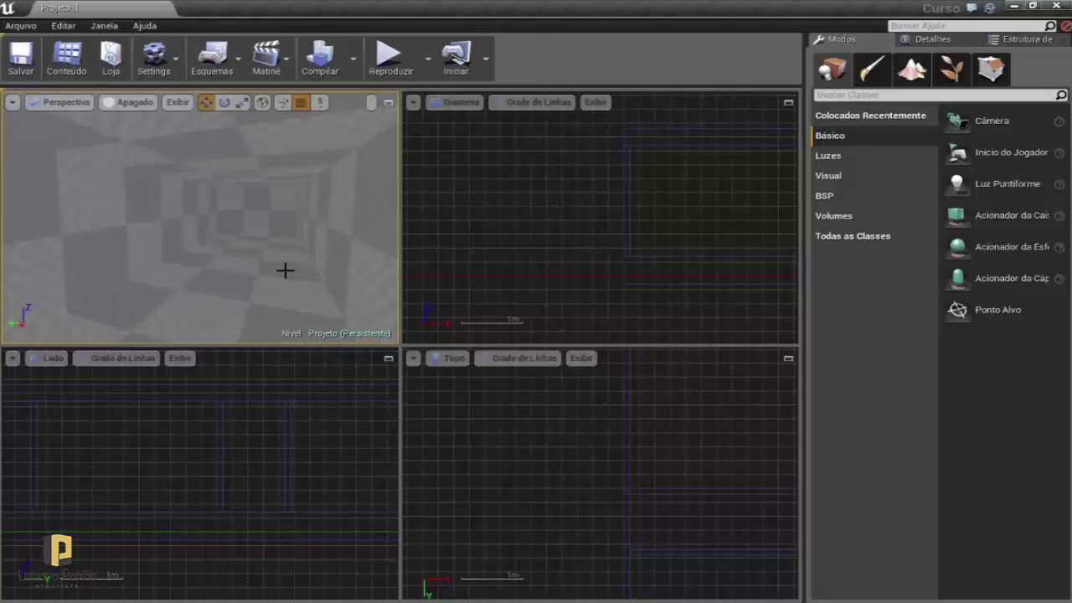
{"action": "left_click_drag", "start_coordinate": [284, 270], "coordinate": [326, 268]}
{"action": "scroll", "coordinate": [527, 264], "scroll_direction": "down", "scroll_amount": 5}
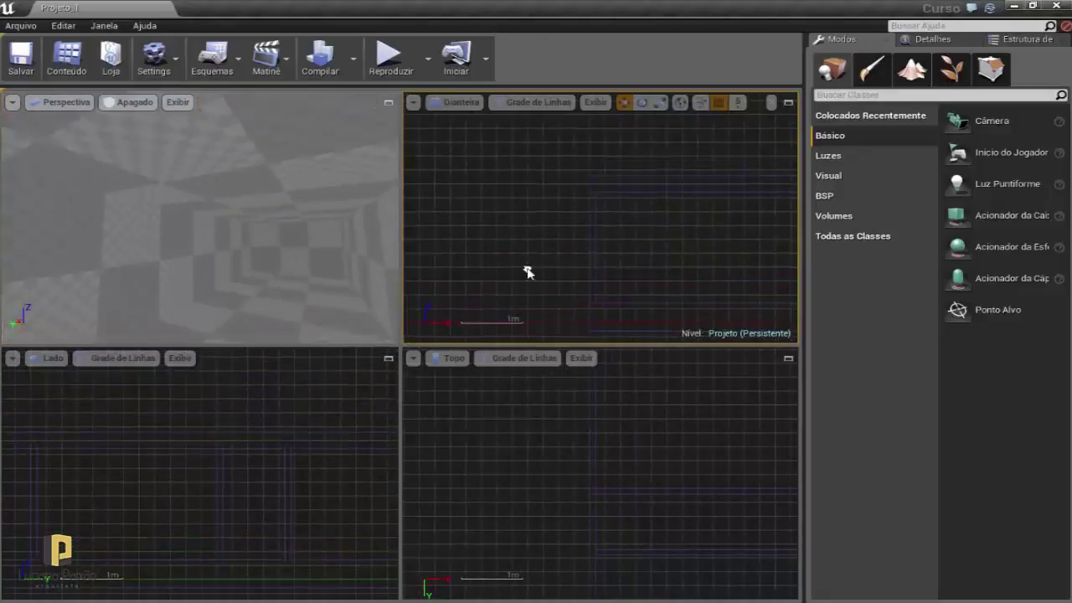
{"action": "right_click_drag", "start_coordinate": [527, 270], "coordinate": [526, 167]}
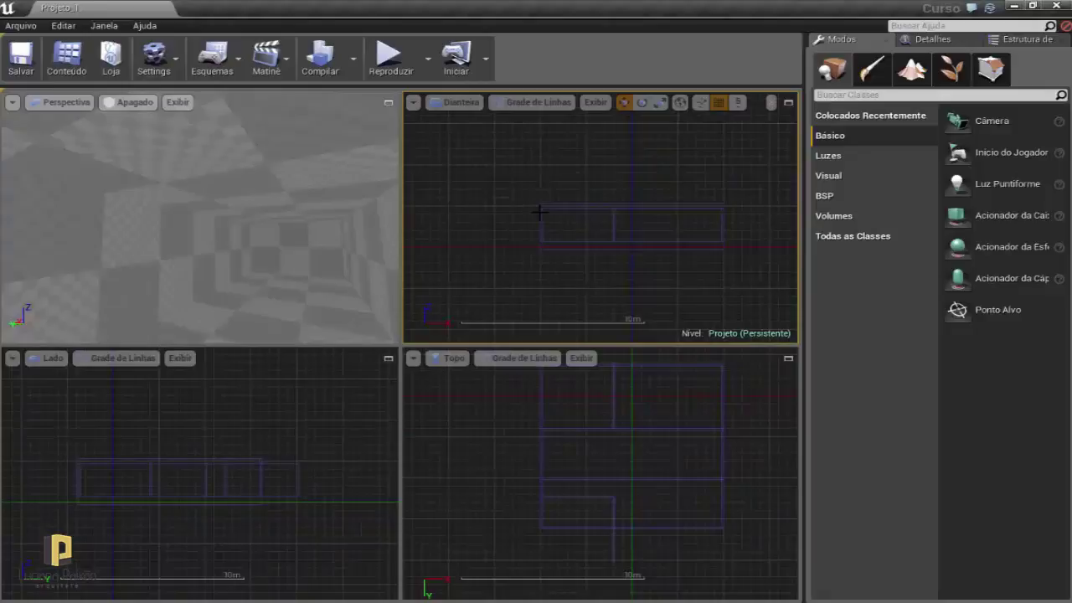
{"action": "left_click_drag", "start_coordinate": [255, 205], "coordinate": [284, 206]}
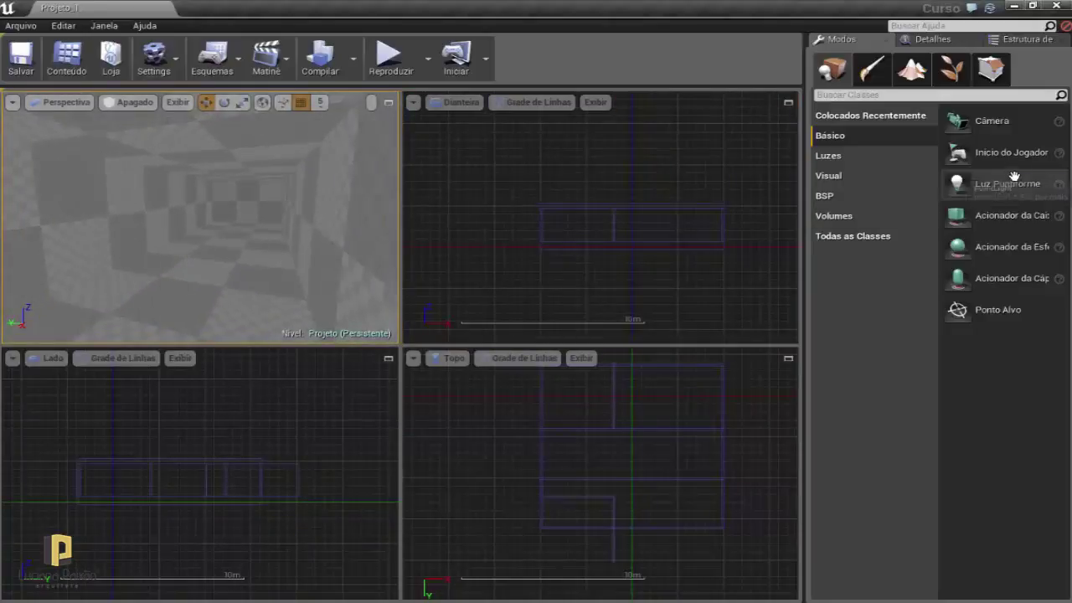
Drop a Luz Puntiforme point light into the corridor and drag it down near the floor
{"action": "left_click_drag", "start_coordinate": [997, 183], "coordinate": [243, 271]}
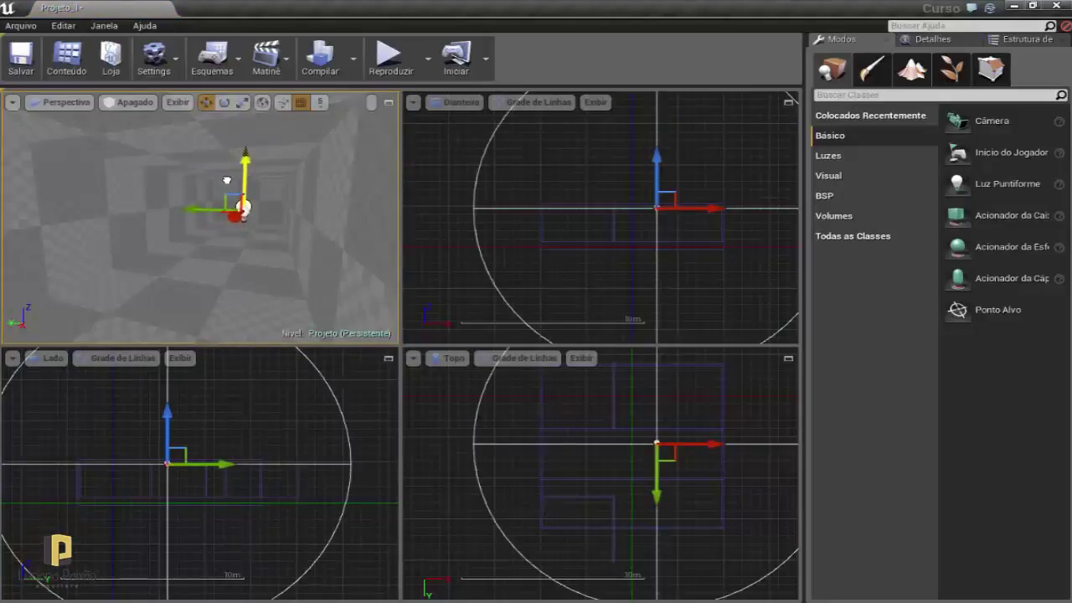
{"action": "left_click_drag", "start_coordinate": [229, 180], "coordinate": [252, 279]}
{"action": "right_click_drag", "start_coordinate": [251, 279], "coordinate": [251, 318]}
{"action": "mouse_move", "coordinate": [188, 243]}
{"action": "right_mouse_down"}
{"action": "mouse_move", "coordinate": [189, 226]}
{"action": "mouse_move", "coordinate": [222, 210]}
{"action": "mouse_move", "coordinate": [201, 210]}
{"action": "right_mouse_up"}
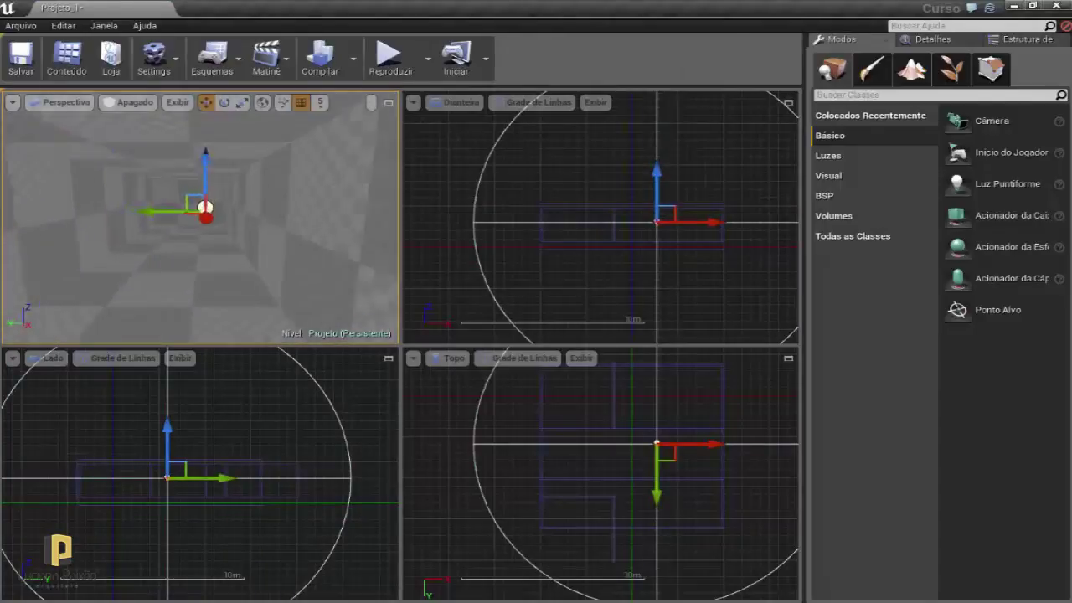
Play from a corridor floor spot via Reproduzir Daqui, go fullscreen, and walk the corridor
{"action": "left_click", "coordinate": [213, 290]}
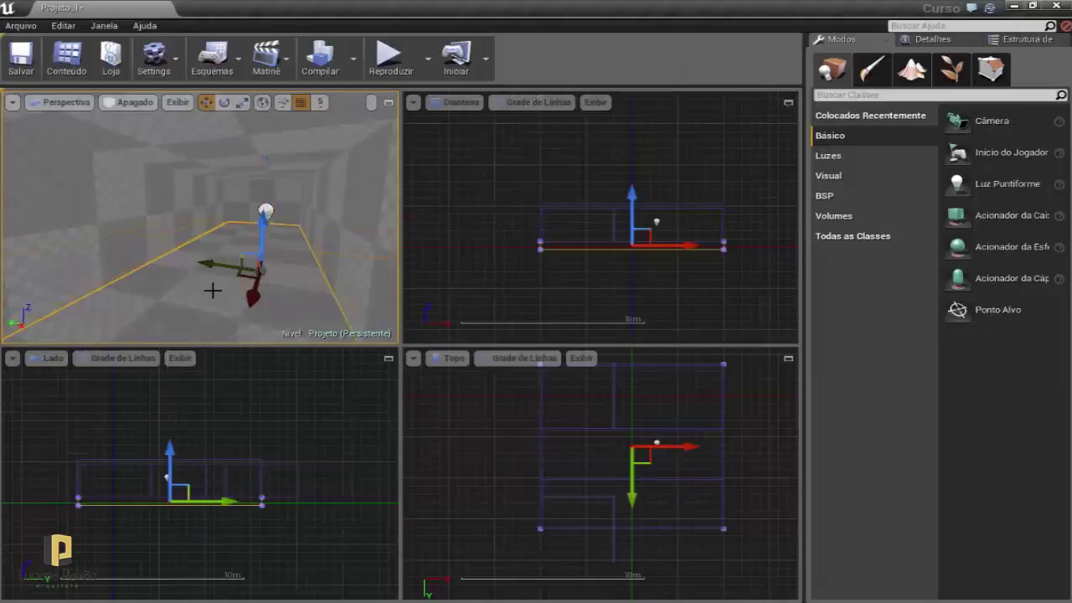
{"action": "right_click", "coordinate": [213, 290]}
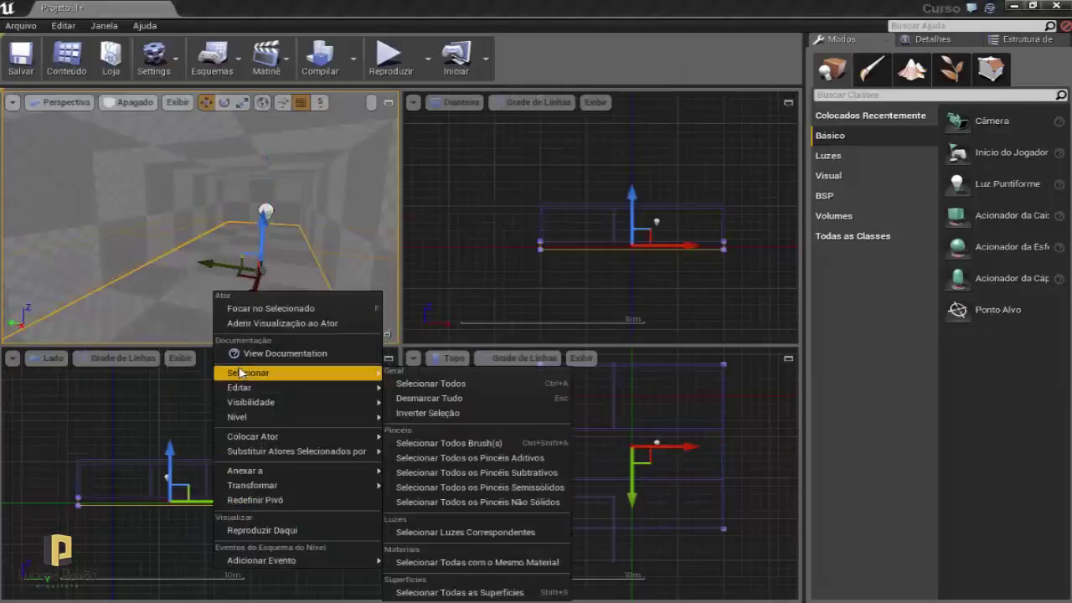
{"action": "left_click", "coordinate": [288, 531]}
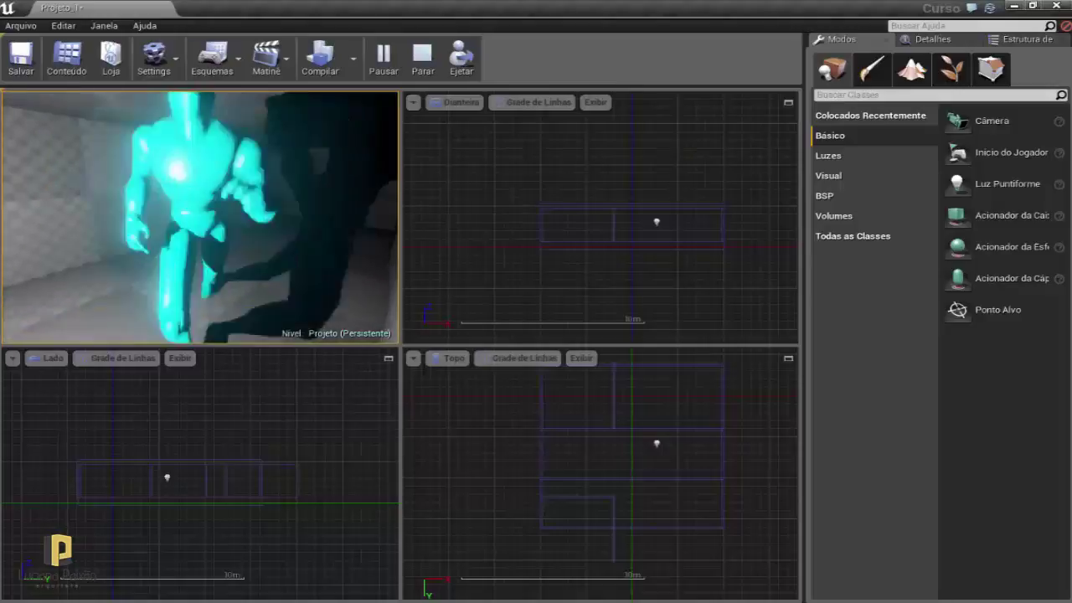
{"action": "key", "text": "F11"}
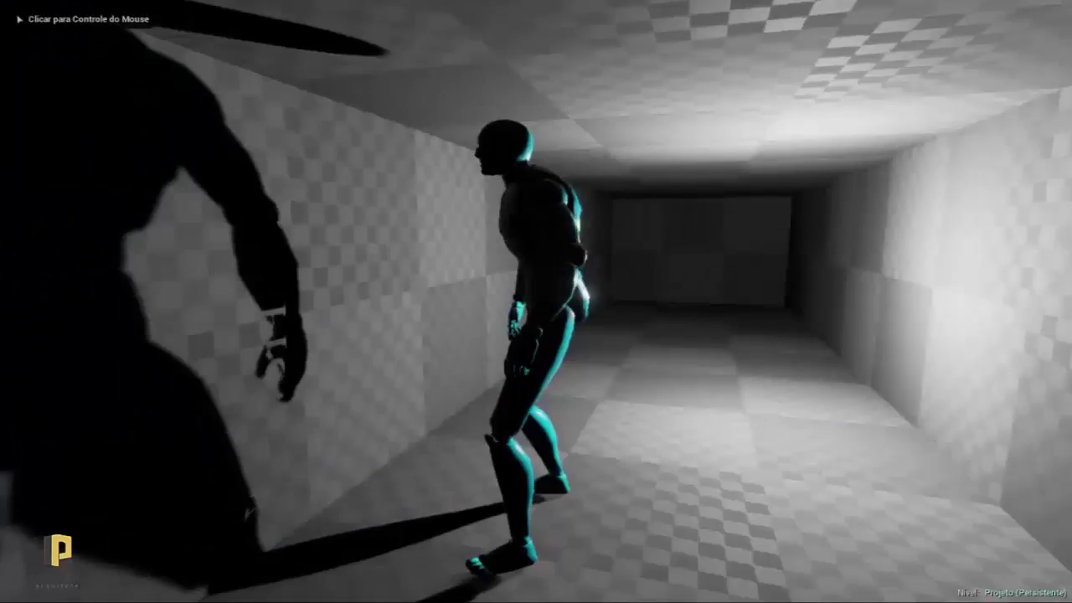
{"action": "left_click", "coordinate": [334, 250]}
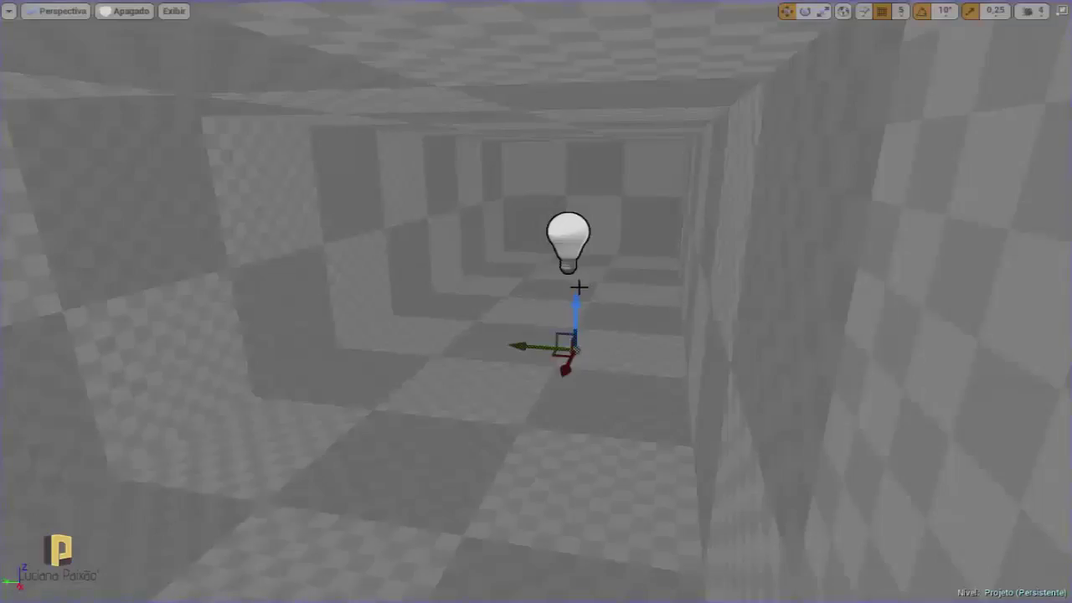
{"action": "scroll", "coordinate": [579, 287], "scroll_direction": "down", "scroll_amount": 5}
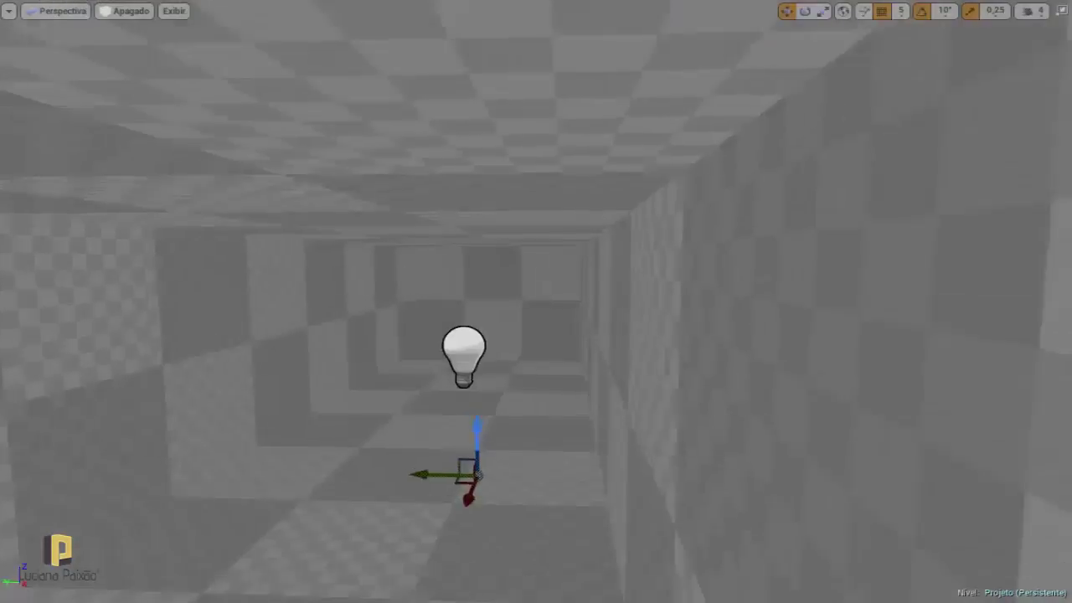
Remove the point light from the corridor and return to the four-viewport layout
{"action": "right_click_drag", "start_coordinate": [368, 417], "coordinate": [347, 402]}
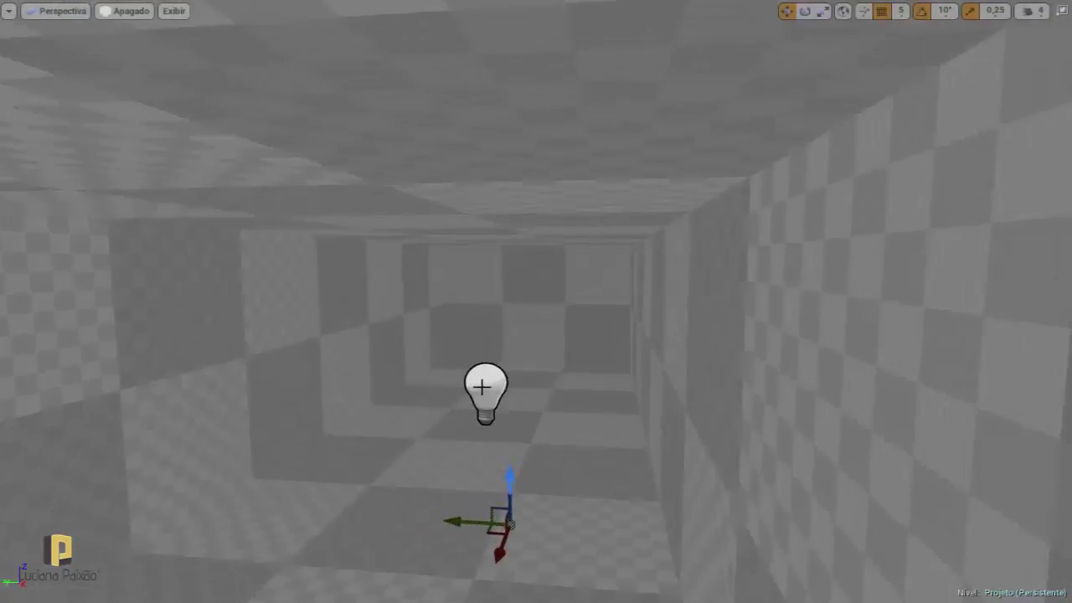
{"action": "key", "text": "ctrl+z"}
{"action": "key", "text": "ctrl+z"}
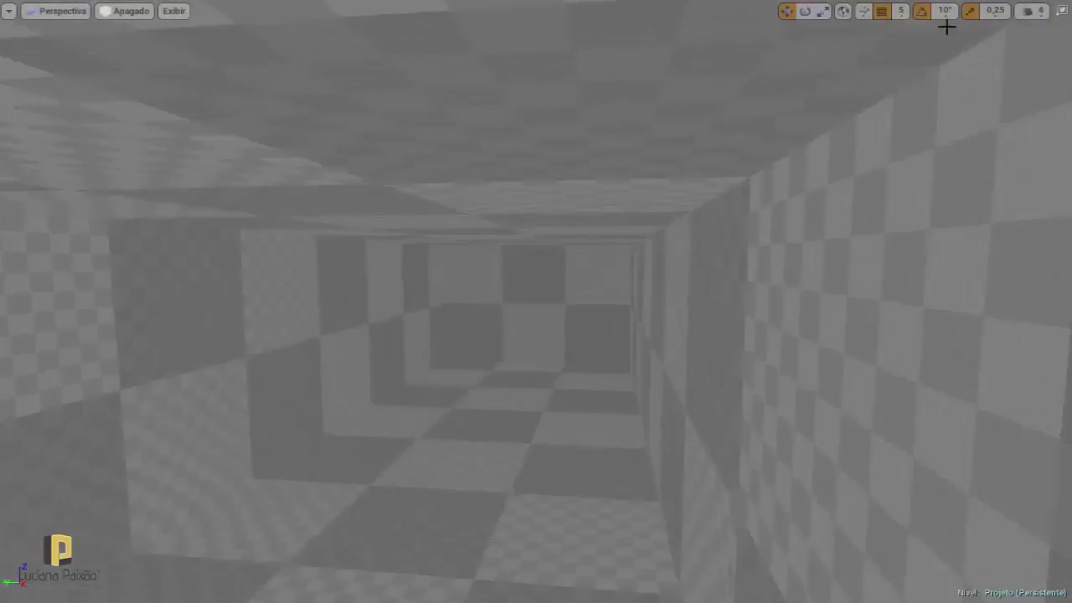
{"action": "left_click", "coordinate": [1060, 10]}
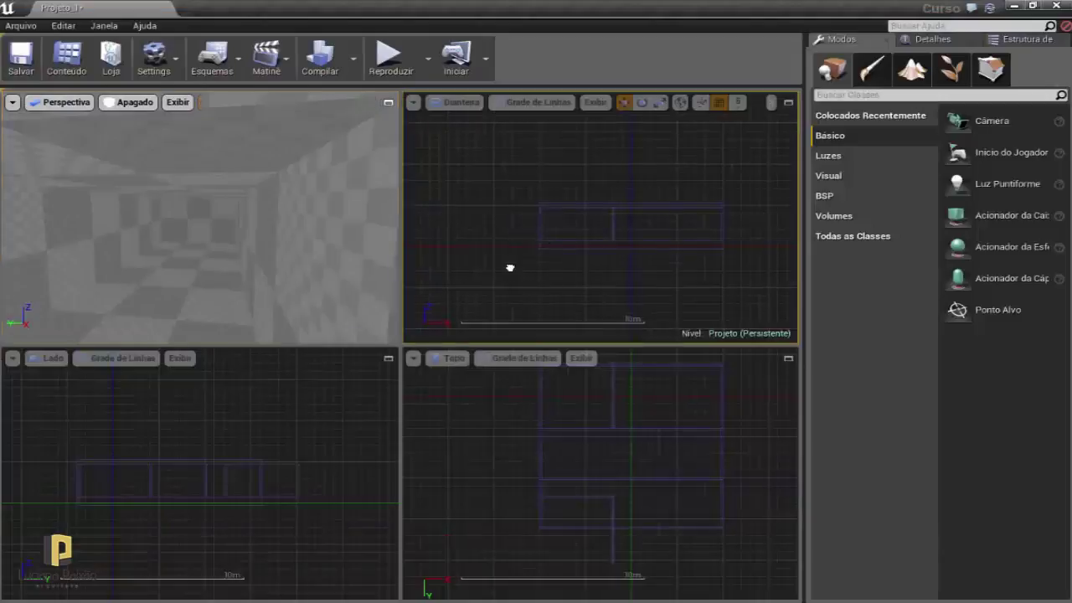
{"action": "right_click_drag", "start_coordinate": [510, 268], "coordinate": [506, 259]}
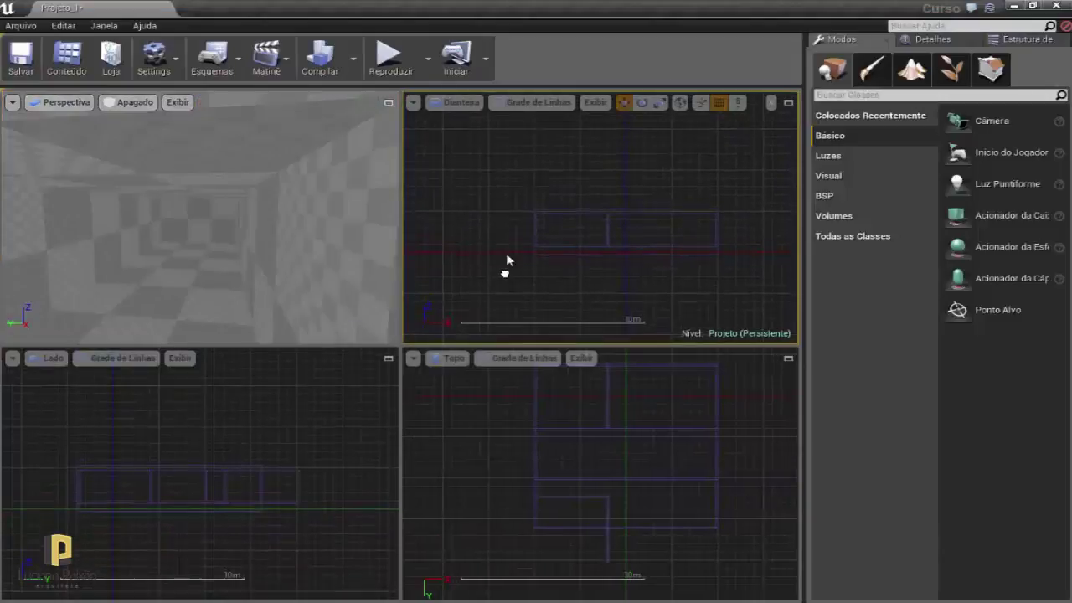
Set the position grid snap to 100 and inspect a box brush's settings
{"action": "left_click", "coordinate": [738, 105]}
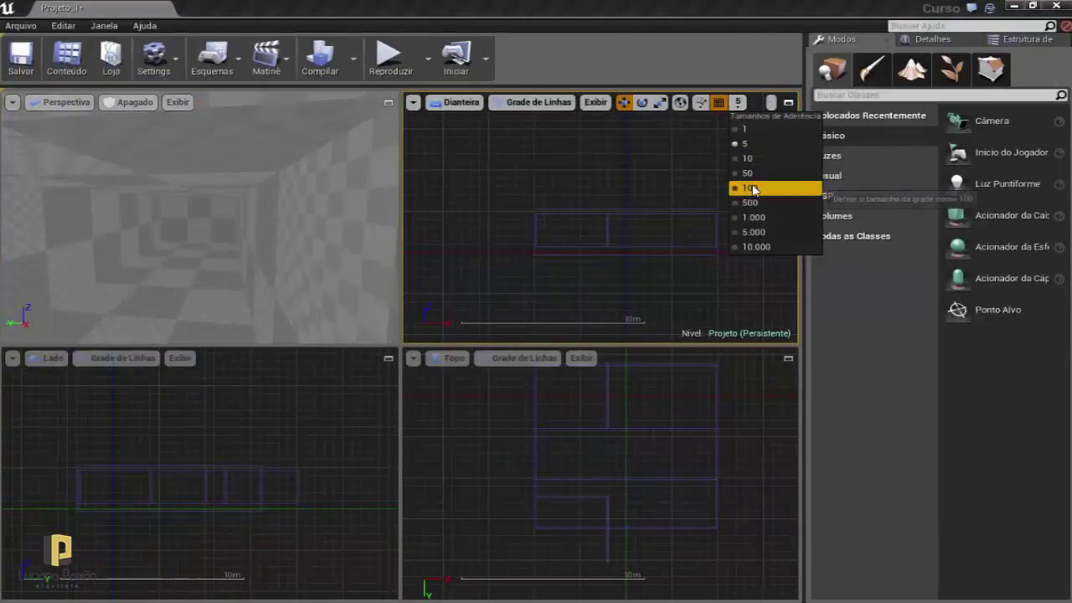
{"action": "left_click", "coordinate": [749, 187]}
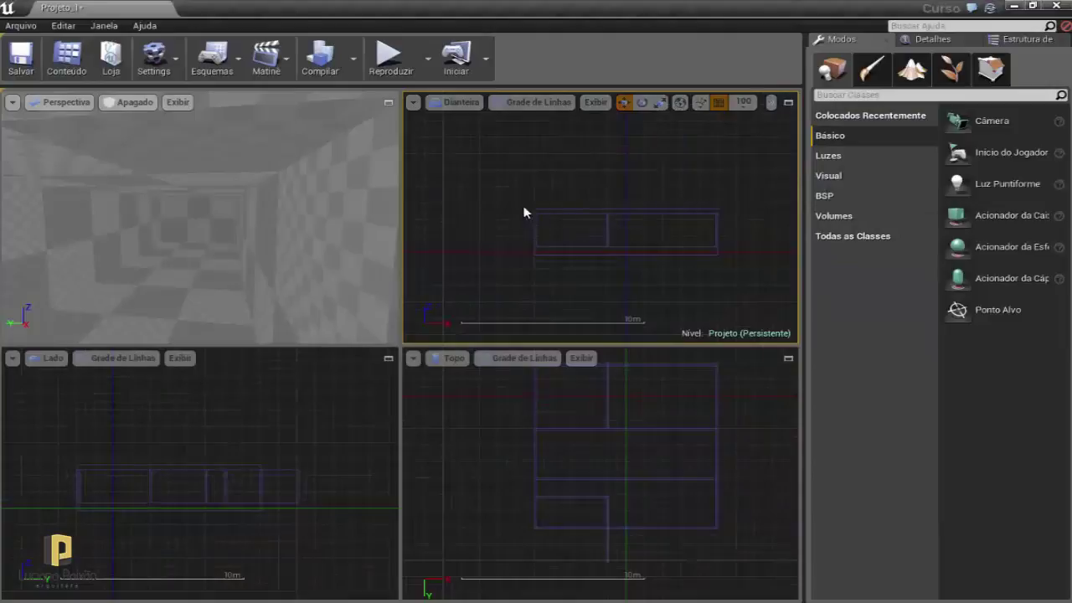
{"action": "left_click", "coordinate": [531, 232]}
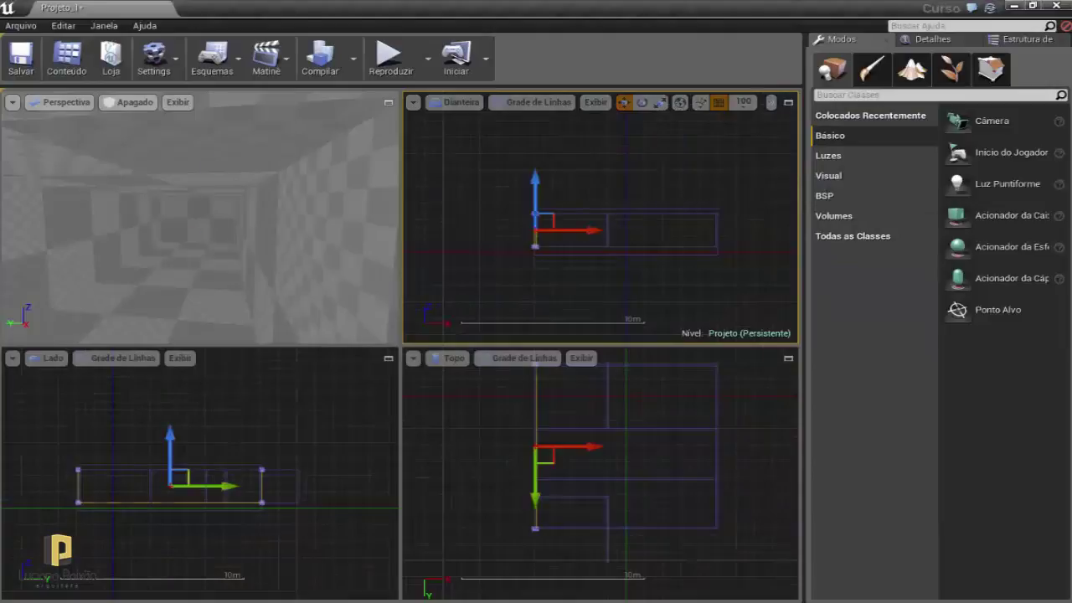
{"action": "left_click", "coordinate": [911, 39]}
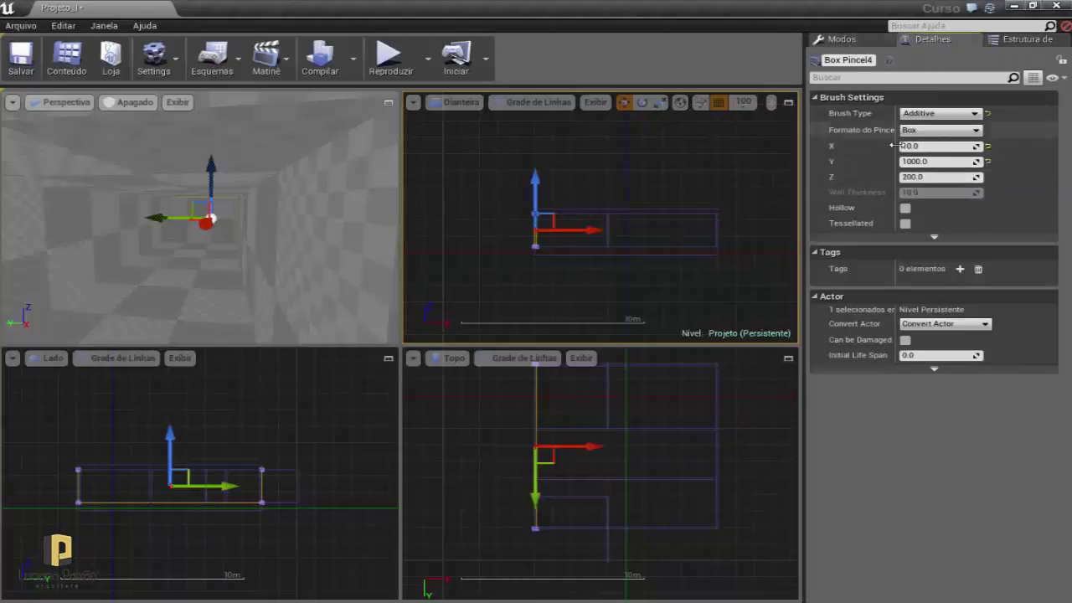
{"action": "left_click", "coordinate": [846, 40]}
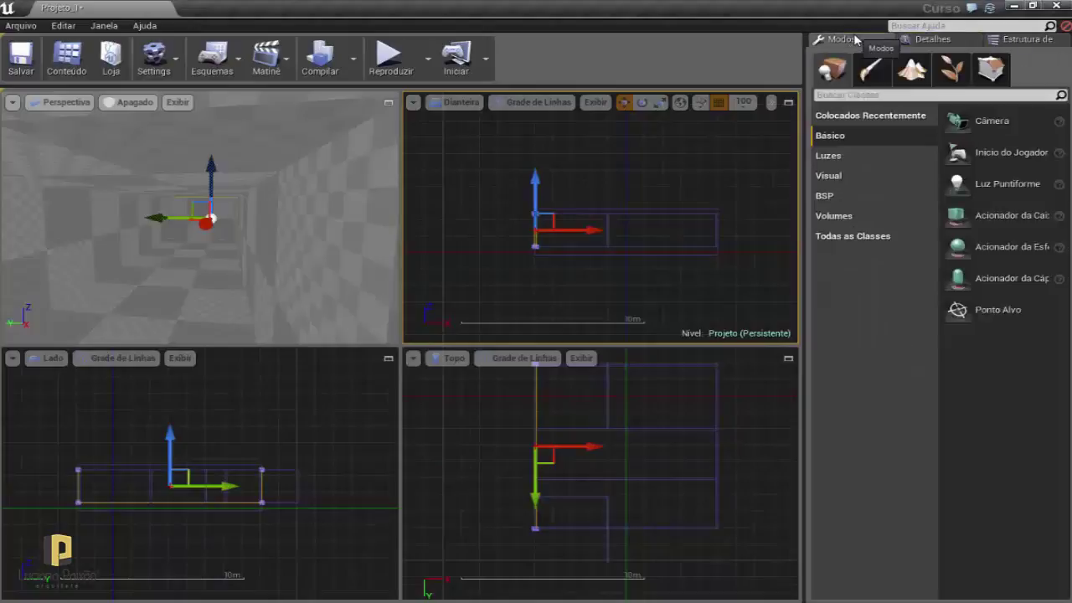
{"action": "left_click", "coordinate": [489, 181]}
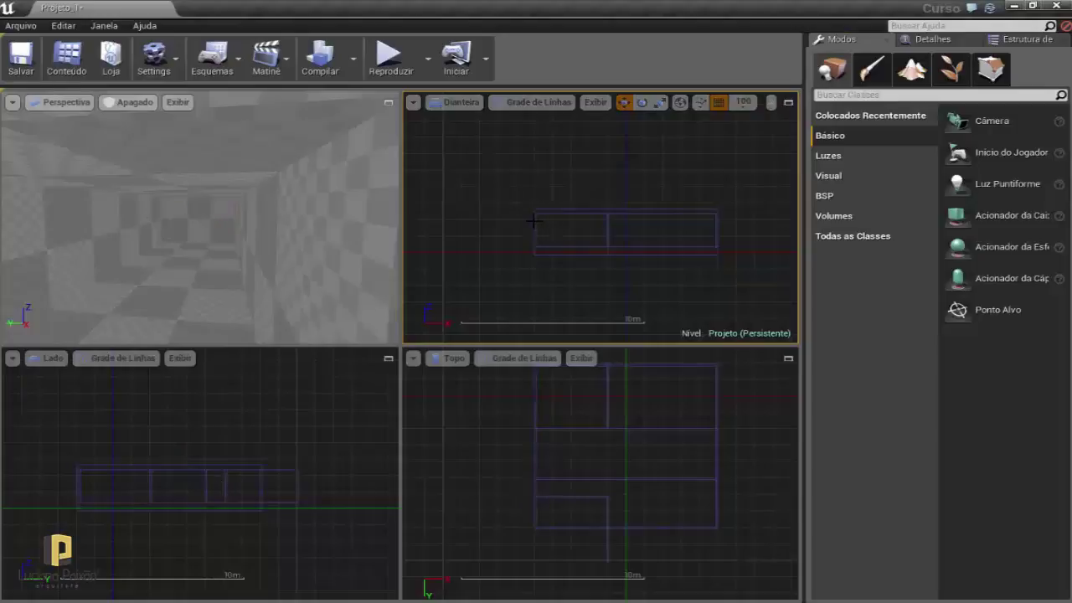
Put the corridor box brushes into geometry editing and drag their top vertex row upward
{"action": "left_click_drag", "start_coordinate": [498, 173], "coordinate": [745, 231]}
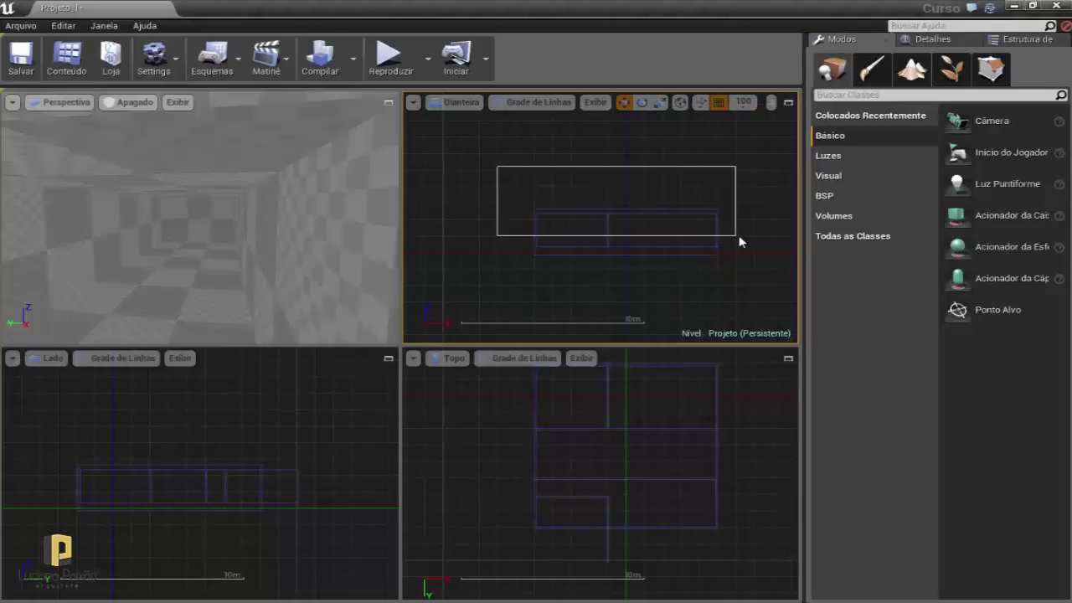
{"action": "left_click", "coordinate": [992, 70]}
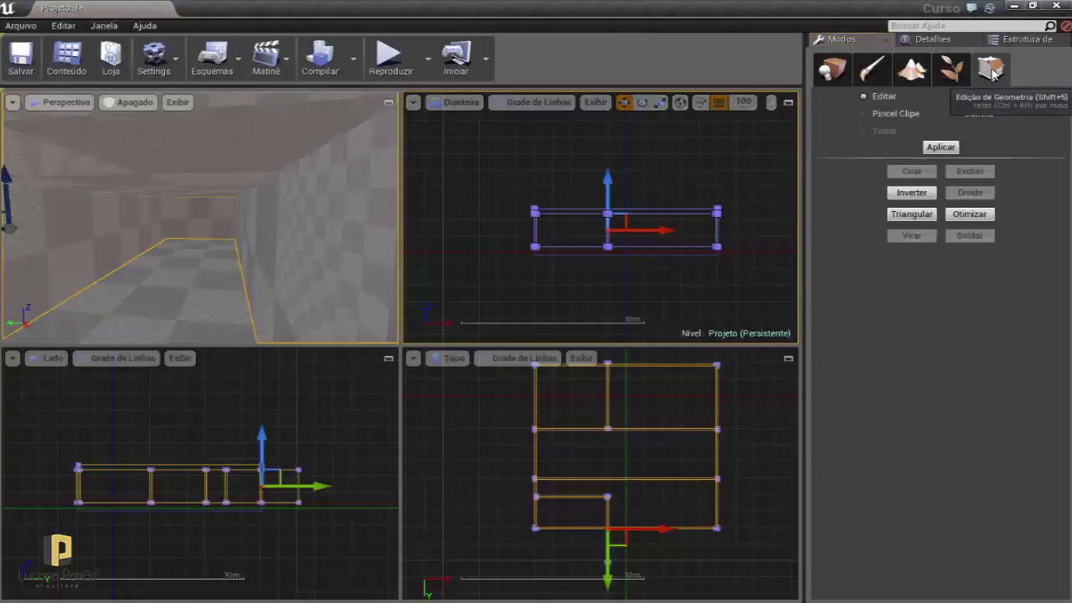
{"action": "left_click", "coordinate": [991, 107]}
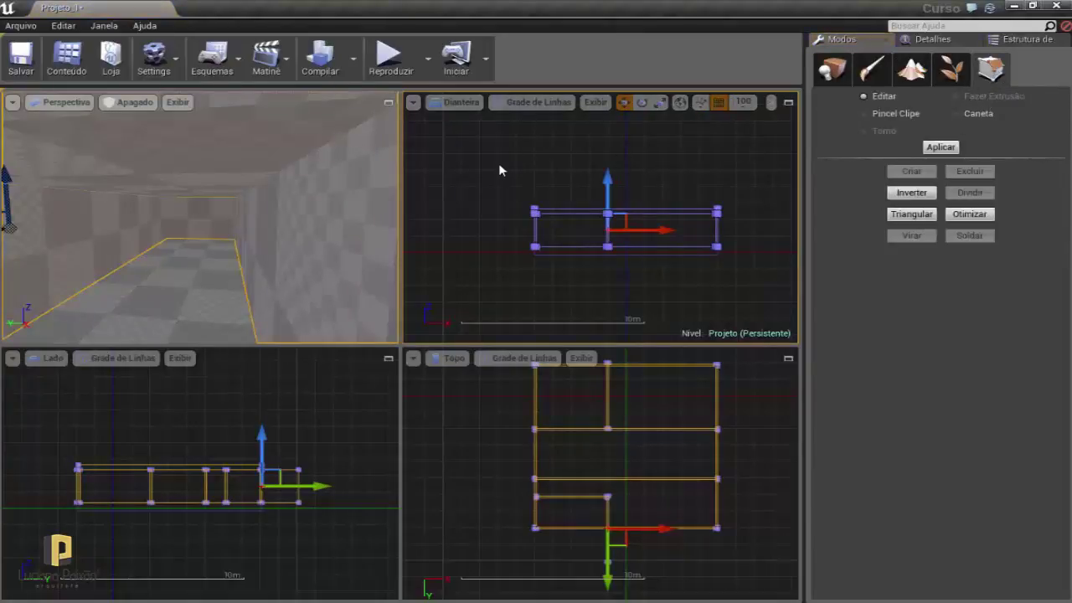
{"action": "left_click_drag", "start_coordinate": [669, 230], "coordinate": [764, 226]}
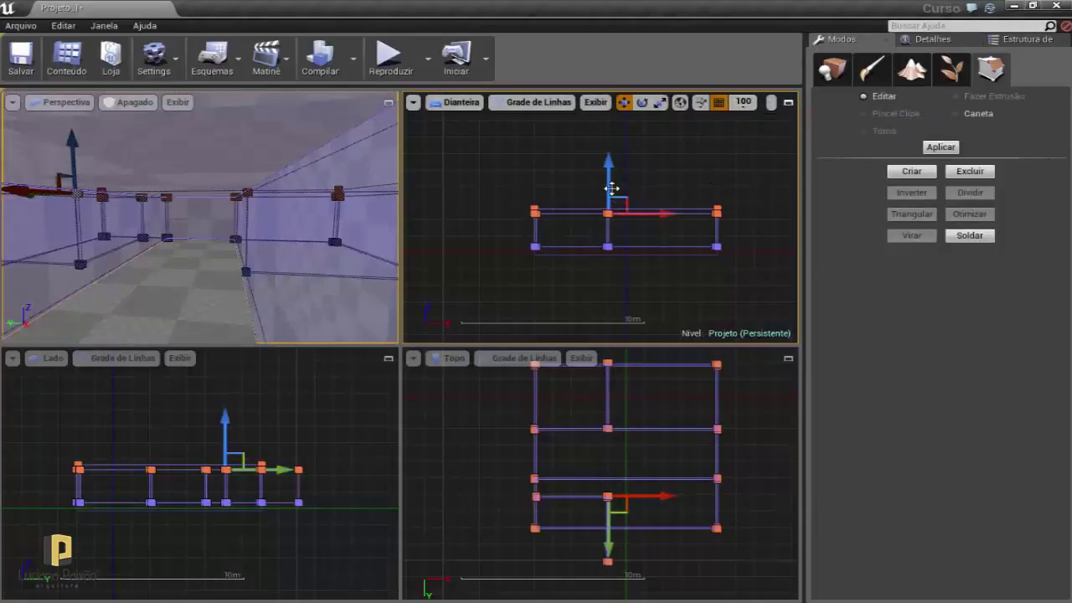
{"action": "left_click_drag", "start_coordinate": [611, 184], "coordinate": [610, 171]}
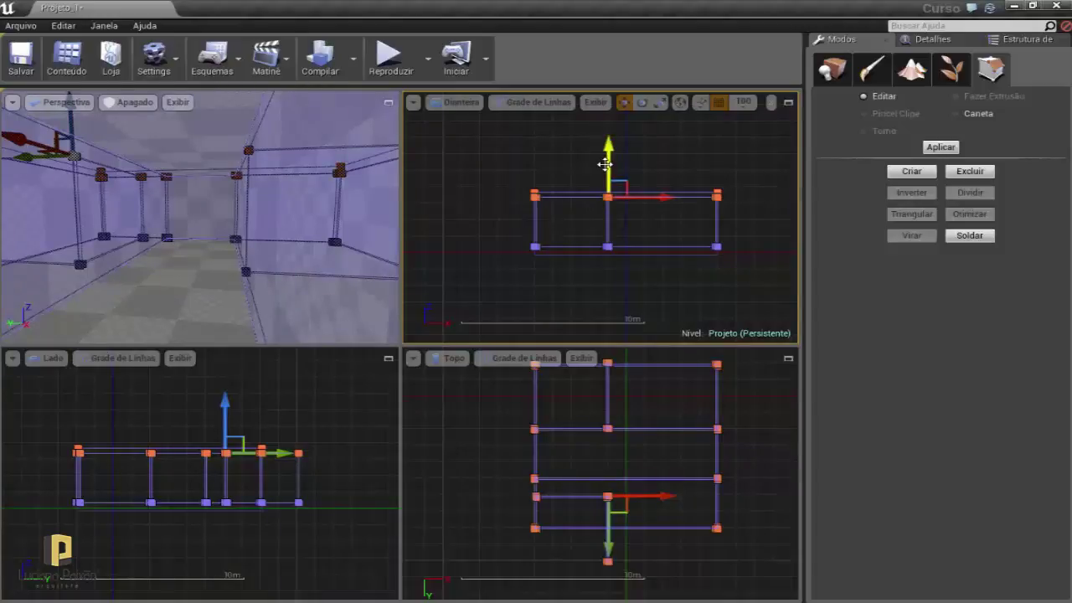
Set grid snap to 50, raise the top vertices one step, and bring the camera into the corridor
{"action": "left_click", "coordinate": [743, 102]}
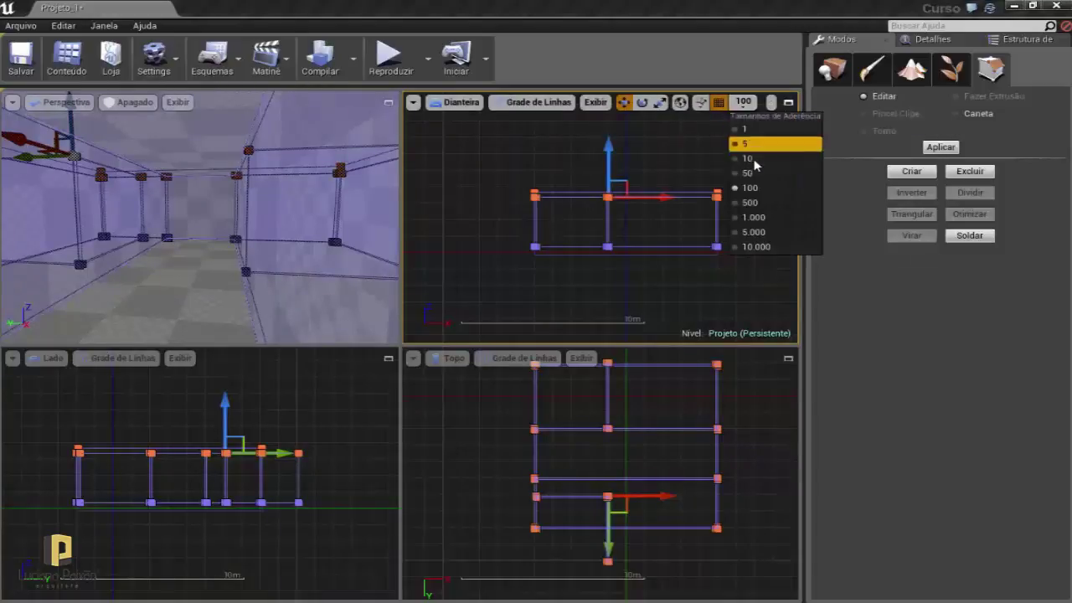
{"action": "left_click", "coordinate": [752, 173]}
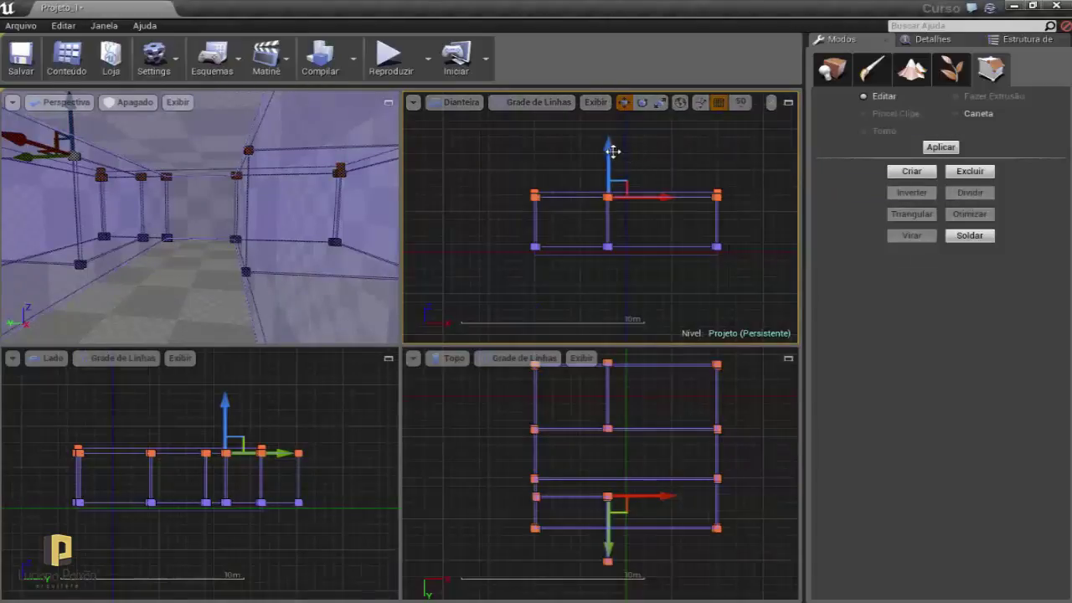
{"action": "left_click_drag", "start_coordinate": [609, 149], "coordinate": [609, 140]}
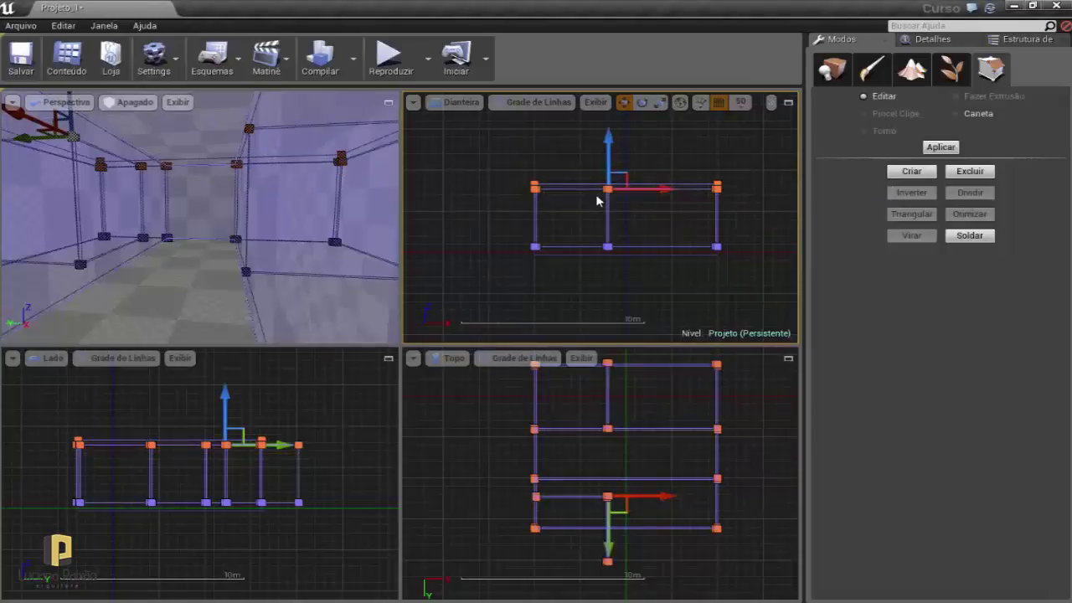
{"action": "left_click_drag", "start_coordinate": [205, 215], "coordinate": [204, 267]}
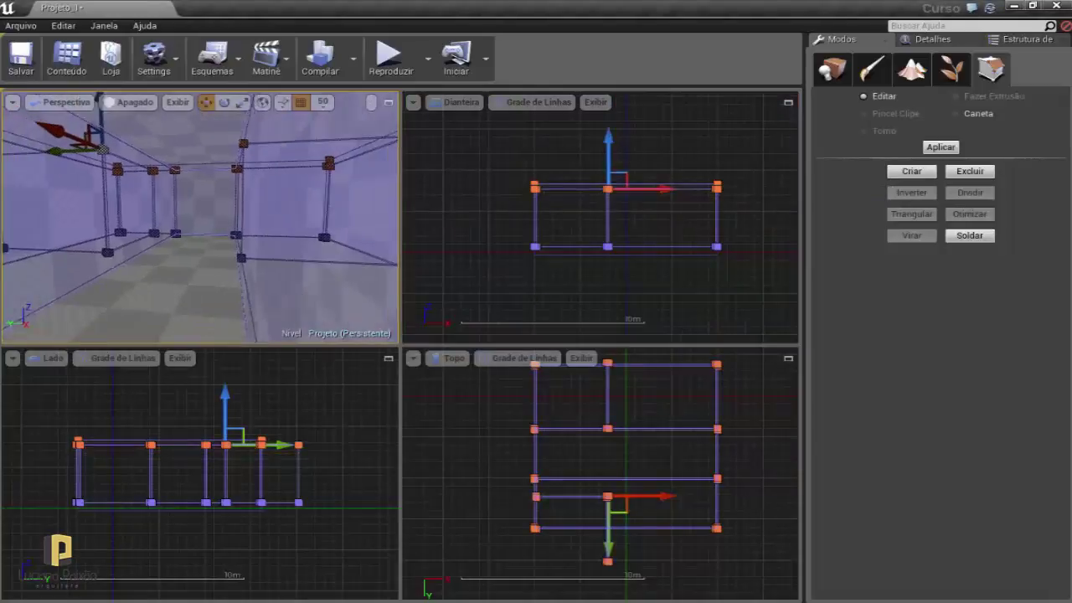
{"action": "left_click", "coordinate": [203, 268]}
{"action": "mouse_move", "coordinate": [183, 229]}
{"action": "left_mouse_down"}
{"action": "mouse_move", "coordinate": [184, 243]}
{"action": "mouse_move", "coordinate": [216, 246]}
{"action": "left_mouse_up"}
Place a Luz Puntiforme point light inside the corridor and select it
{"action": "left_click", "coordinate": [216, 246]}
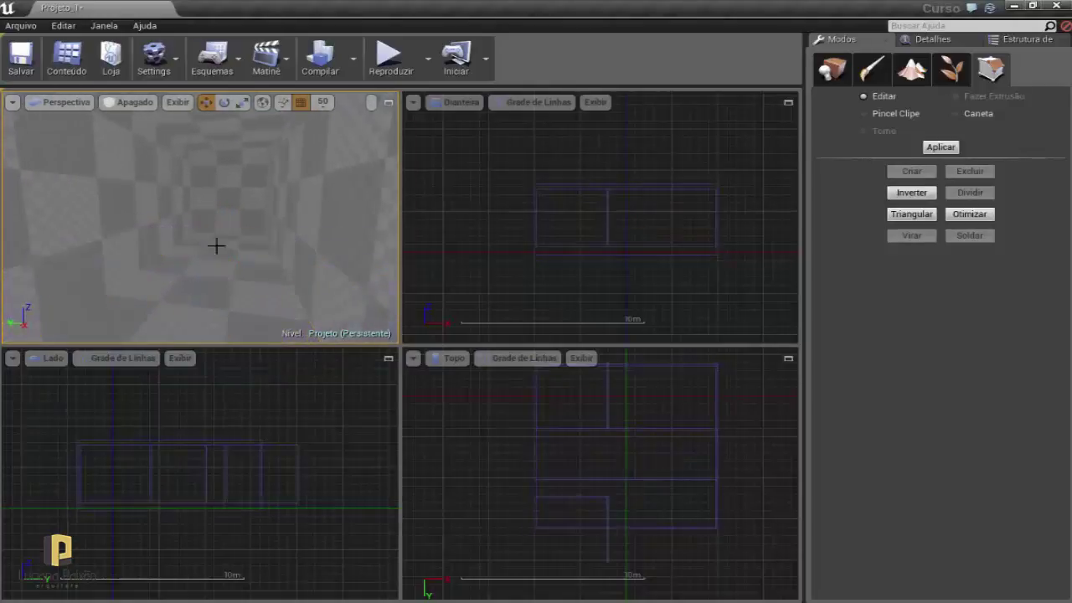
{"action": "left_click", "coordinate": [833, 67]}
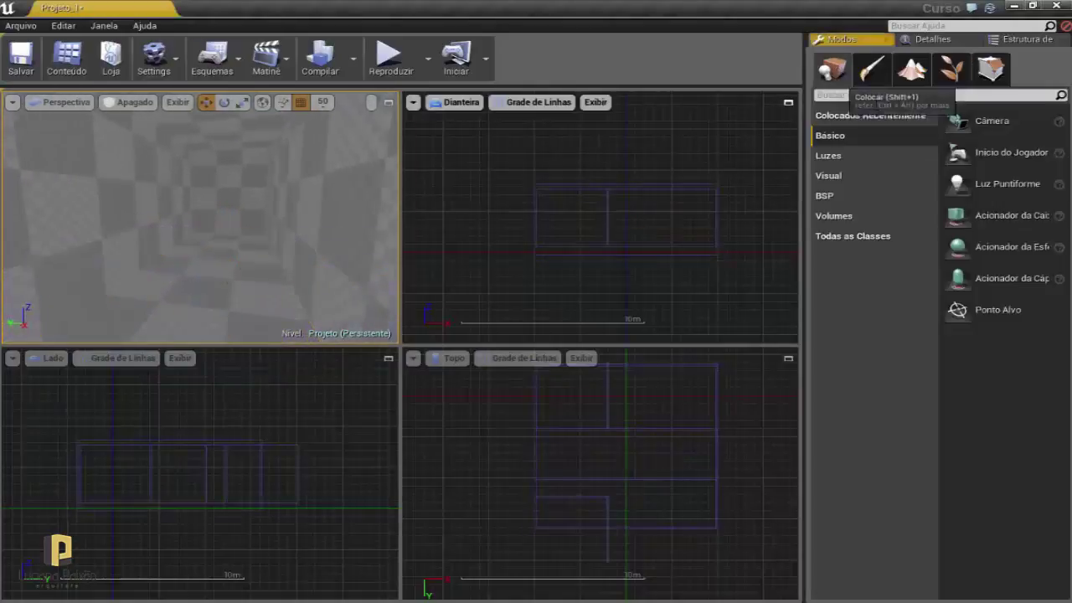
{"action": "left_click_drag", "start_coordinate": [1006, 183], "coordinate": [236, 178]}
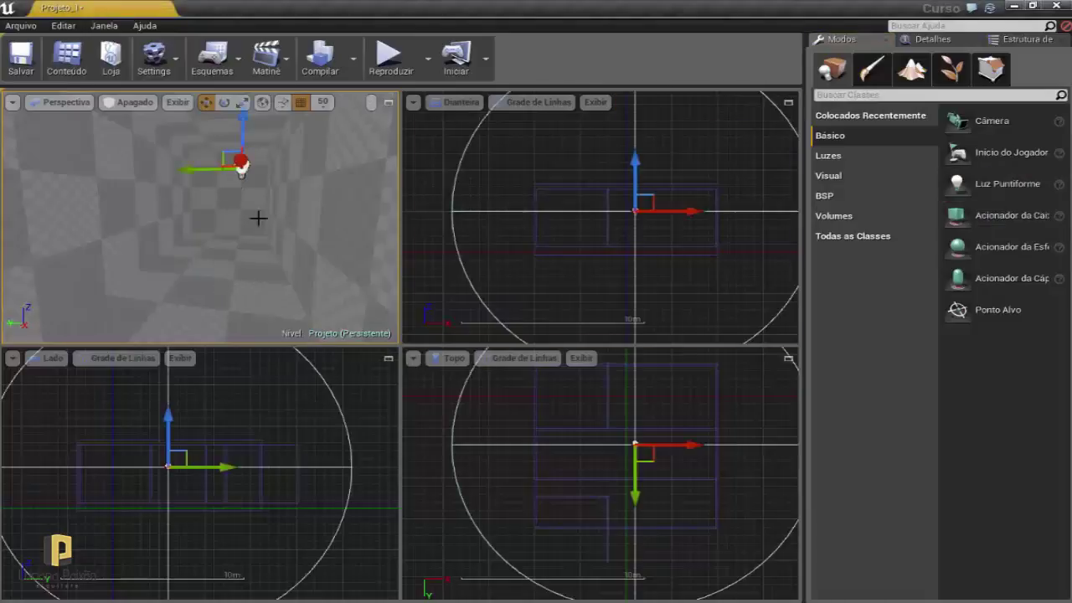
{"action": "mouse_move", "coordinate": [236, 300]}
{"action": "left_mouse_down"}
{"action": "mouse_move", "coordinate": [274, 153]}
{"action": "mouse_move", "coordinate": [276, 186]}
{"action": "left_mouse_up"}
Start play-in-editor from the corridor floor with Reproduzir Aqui
{"action": "left_click", "coordinate": [259, 304]}
{"action": "right_click", "coordinate": [259, 335]}
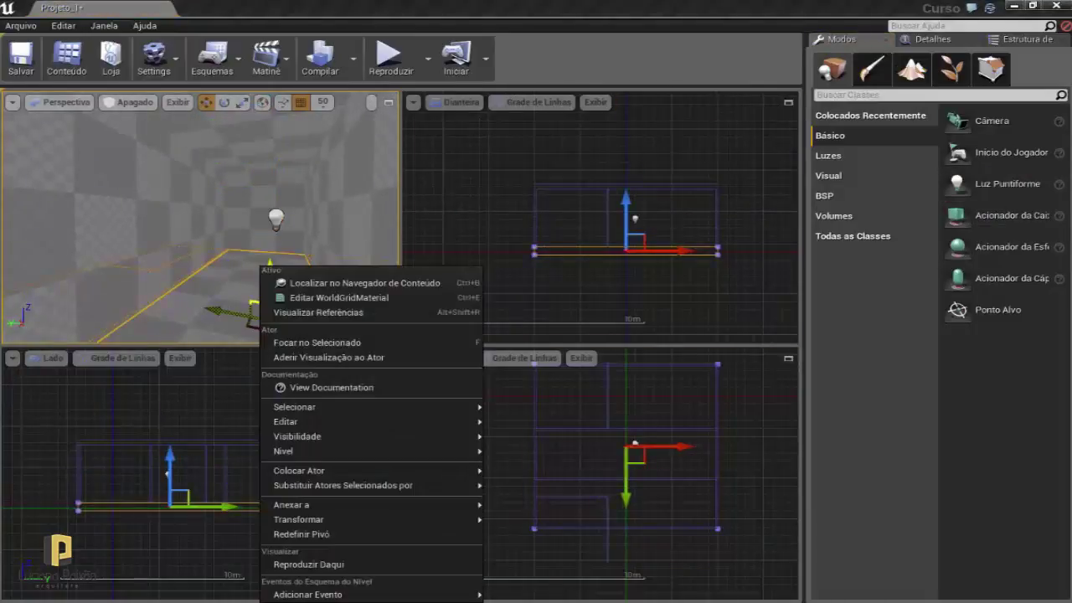
{"action": "left_click", "coordinate": [321, 570]}
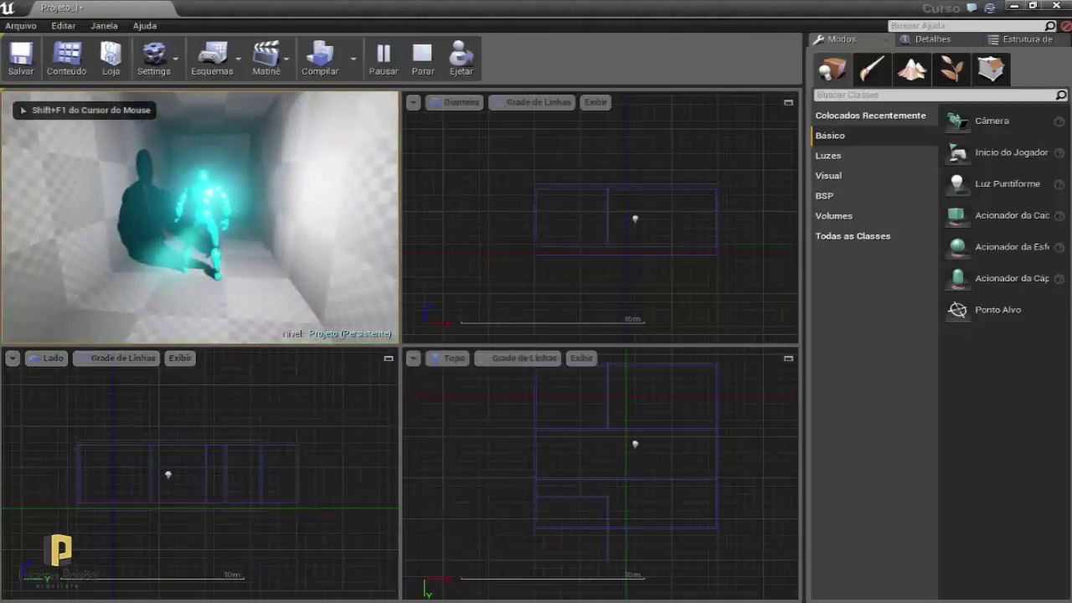
Expand the play view, take control of the character, and run it down the corridor with W
{"action": "key", "text": "F11"}
{"action": "key", "text": "shift+F1"}
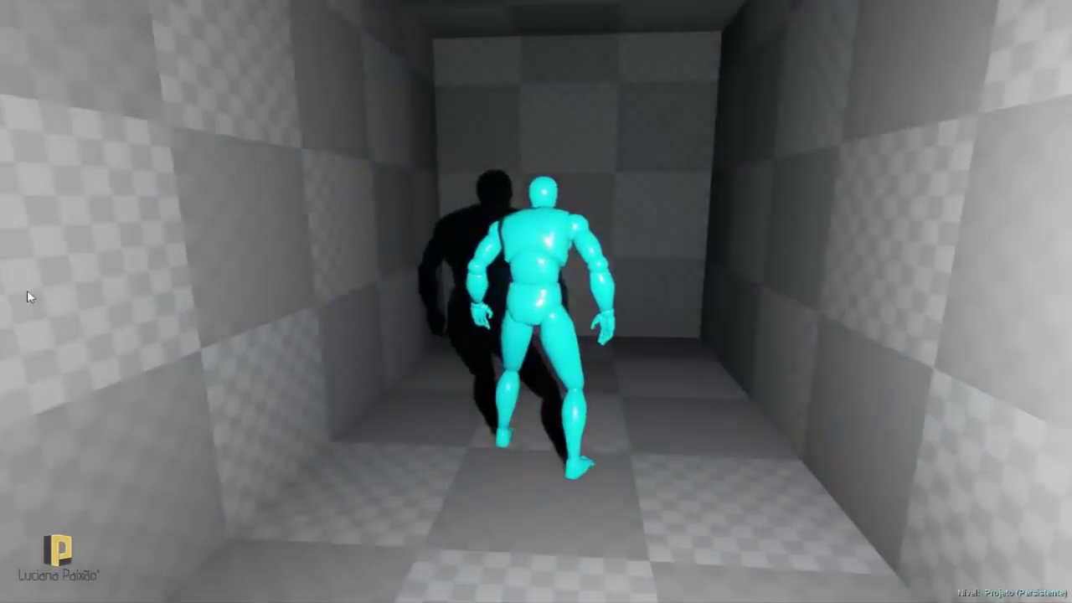
{"action": "left_click", "coordinate": [26, 292]}
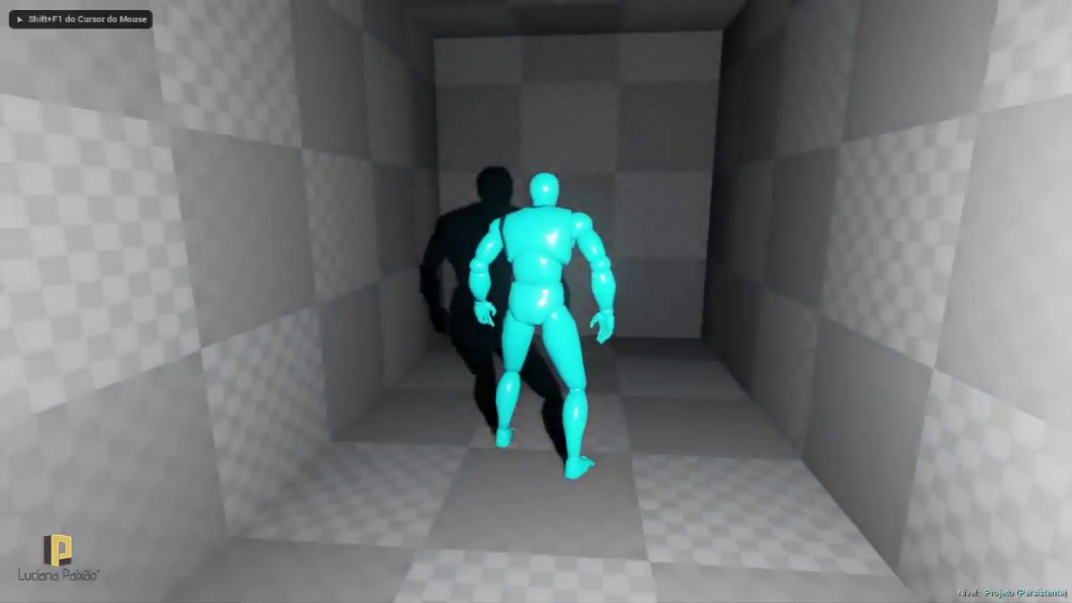
{"action": "key", "text": "w"}
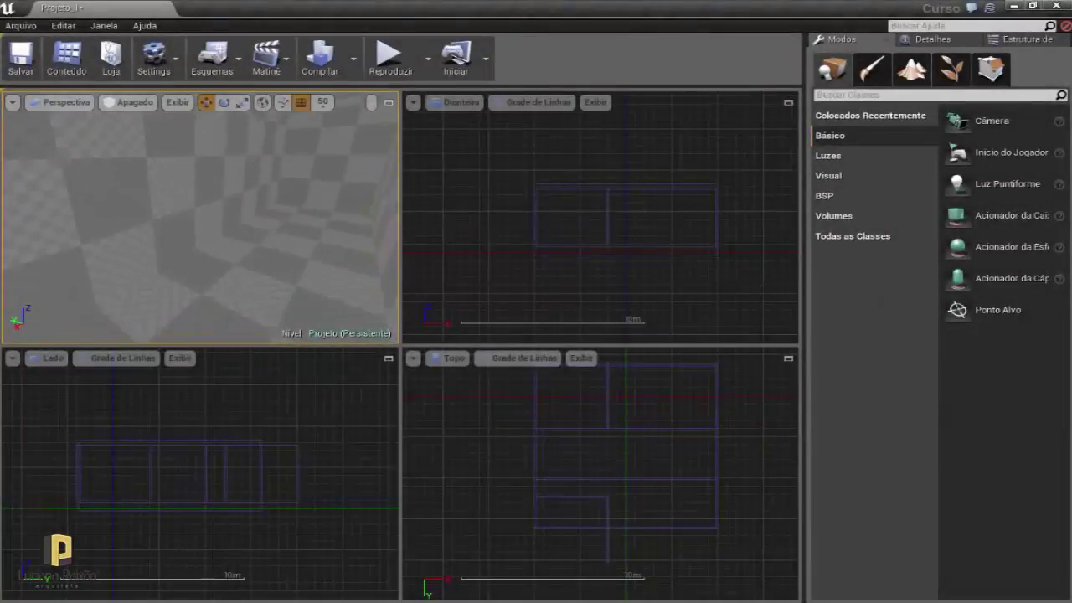
Open and dismiss the Arquivo menu, look around the room, and maximize the perspective view
{"action": "left_click", "coordinate": [20, 26]}
{"action": "left_click", "coordinate": [20, 26]}
{"action": "left_click_drag", "start_coordinate": [260, 232], "coordinate": [246, 232]}
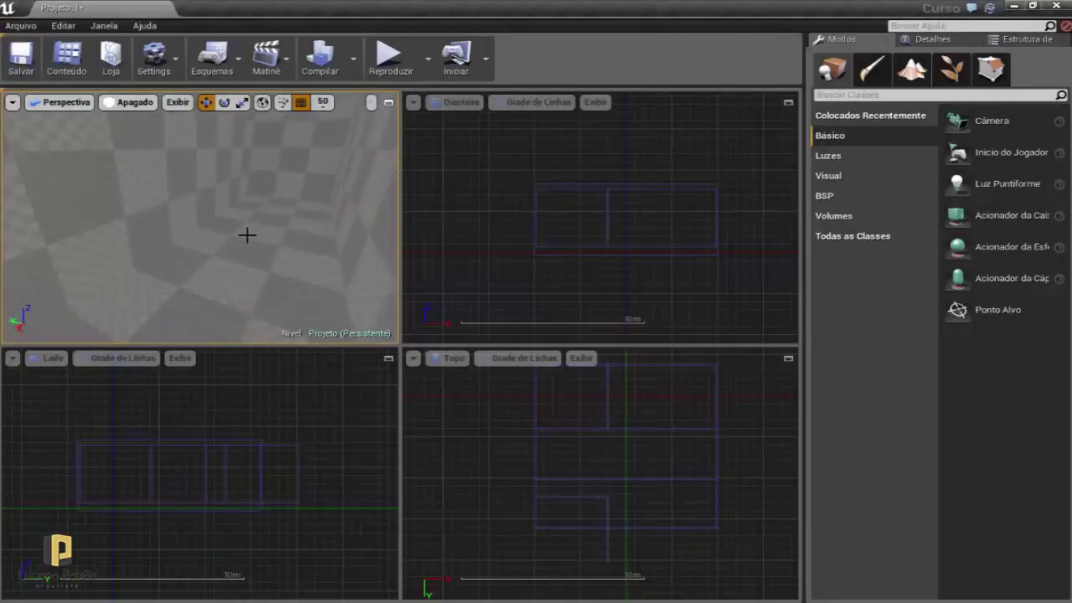
{"action": "left_click", "coordinate": [18, 28]}
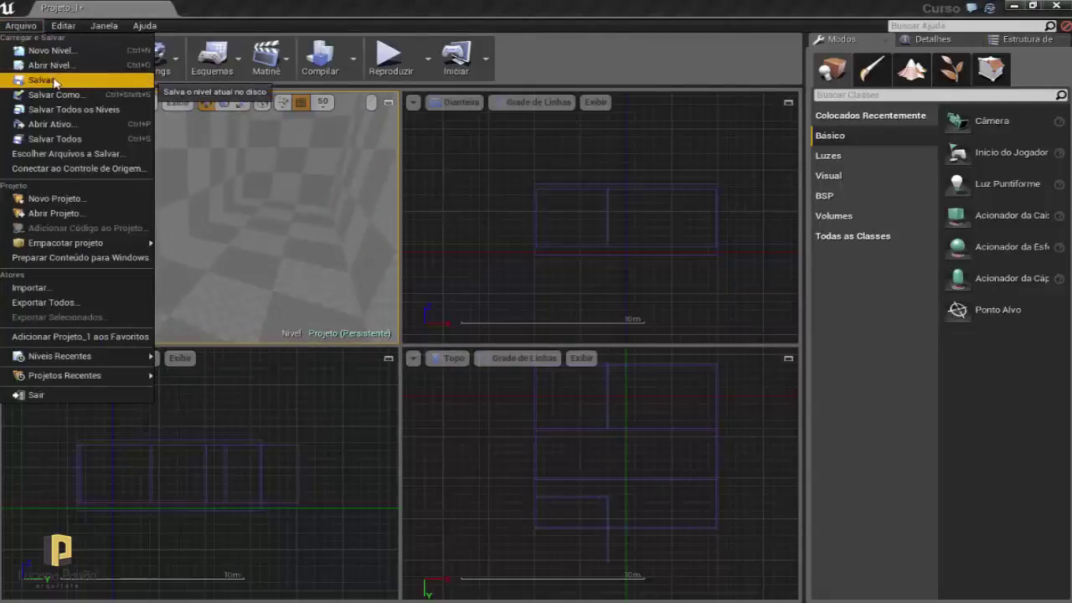
{"action": "left_click", "coordinate": [283, 263]}
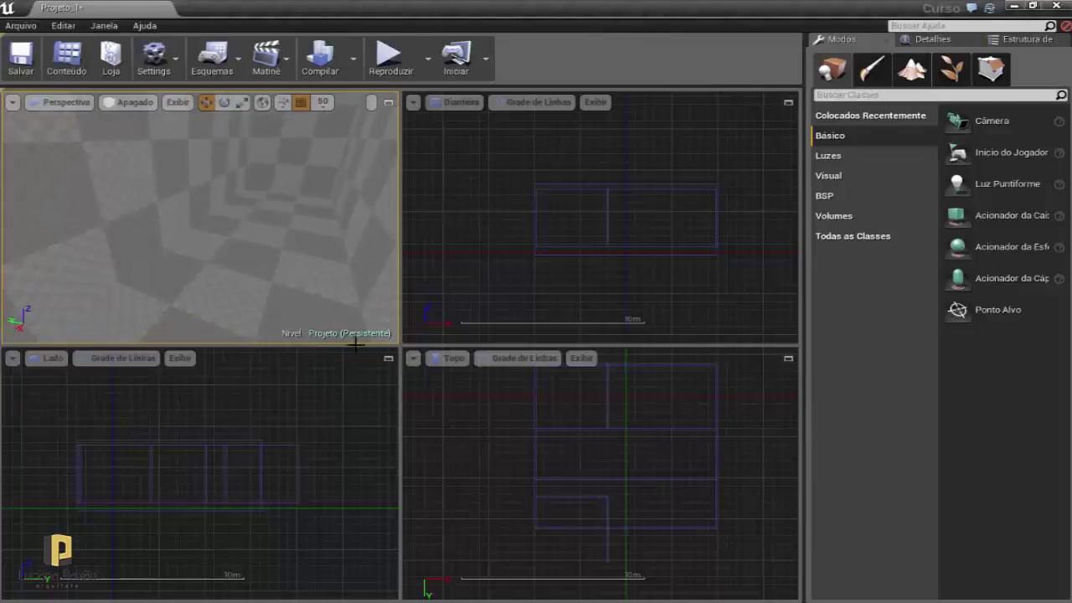
{"action": "left_click_drag", "start_coordinate": [227, 273], "coordinate": [227, 273]}
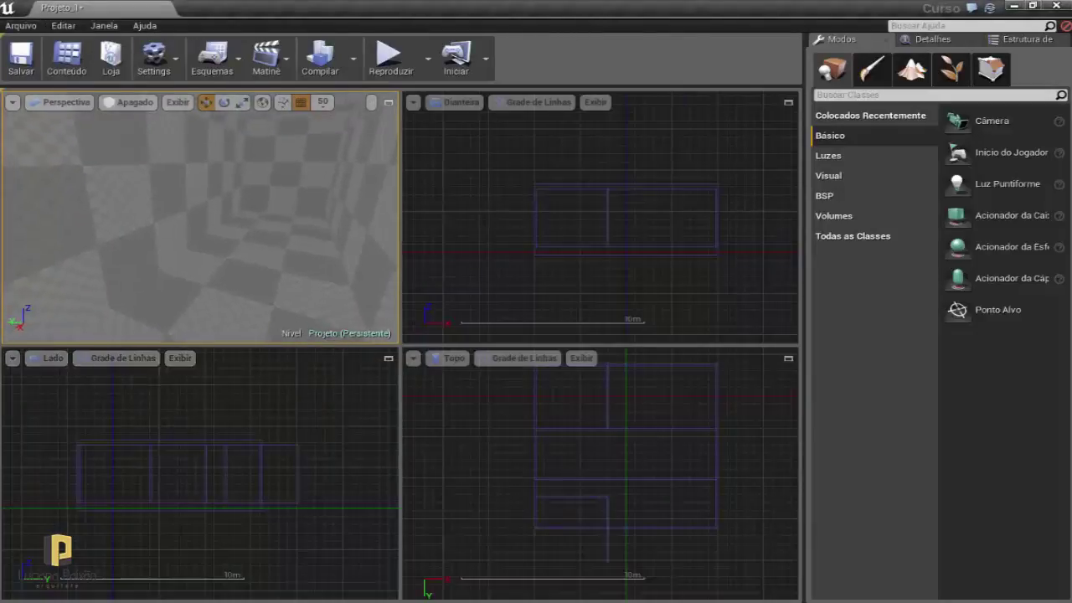
{"action": "key", "text": "F11"}
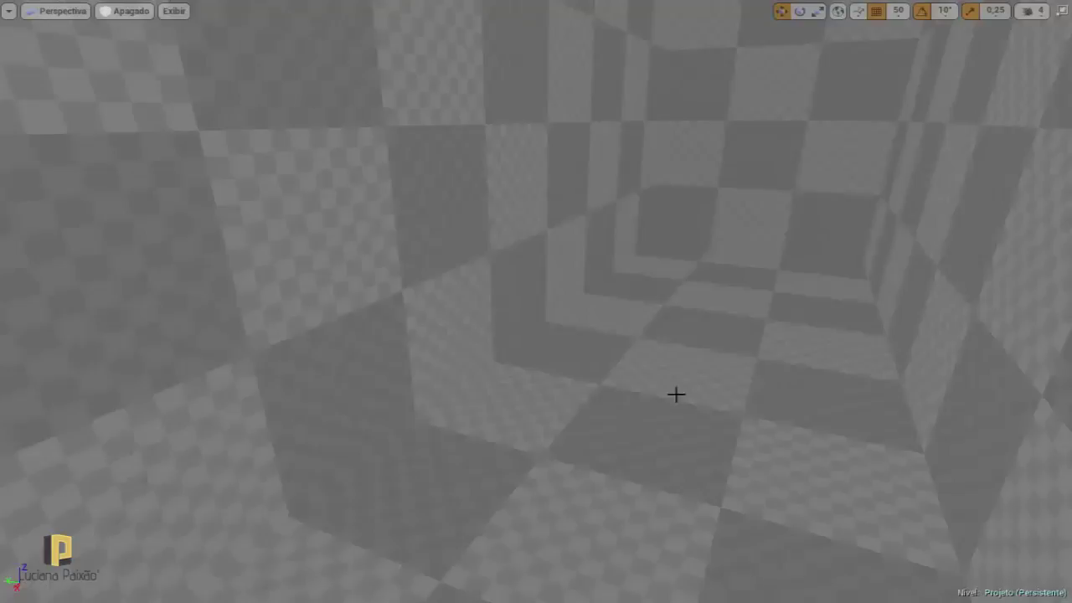
Restore the four-viewport layout and list the BSP brush shapes in the Modes panel
{"action": "left_click_drag", "start_coordinate": [676, 394], "coordinate": [749, 274]}
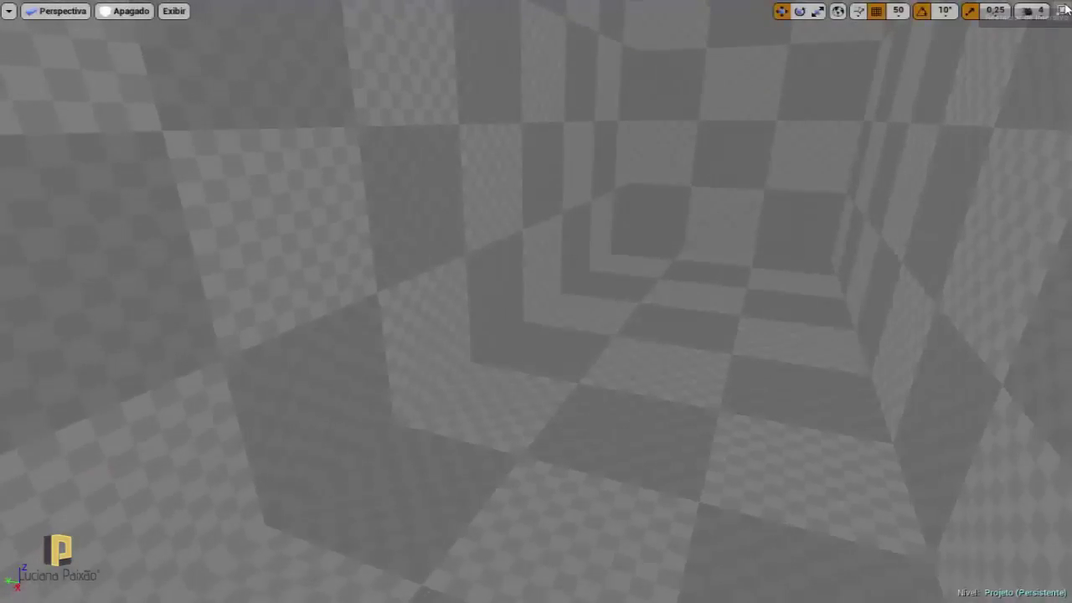
{"action": "left_click", "coordinate": [1061, 10]}
{"action": "left_click_drag", "start_coordinate": [190, 278], "coordinate": [252, 278]}
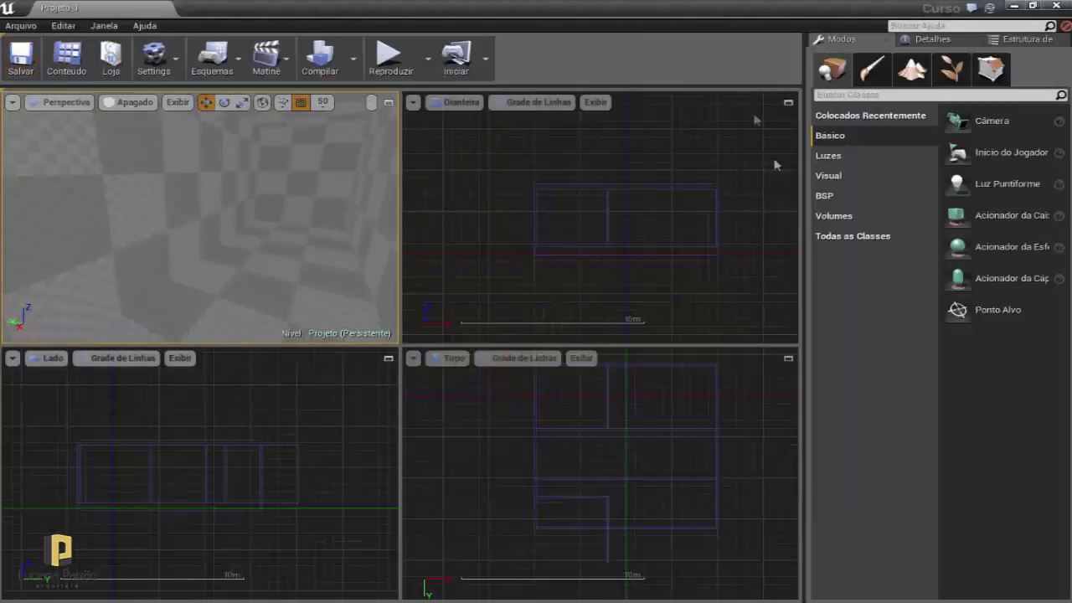
{"action": "left_click", "coordinate": [933, 39]}
{"action": "left_click", "coordinate": [837, 39]}
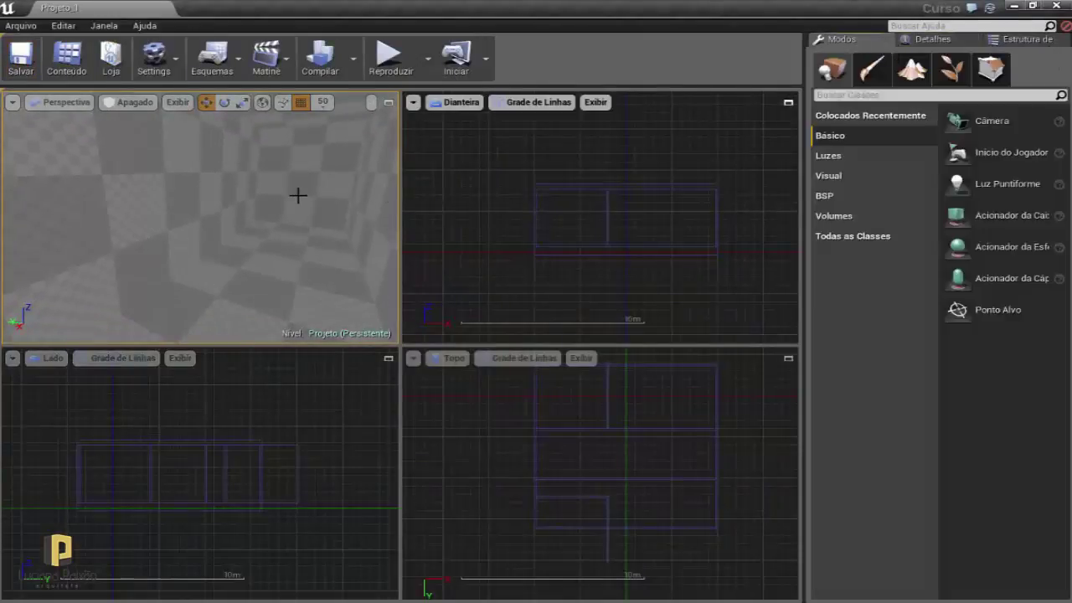
{"action": "left_click_drag", "start_coordinate": [297, 194], "coordinate": [335, 195]}
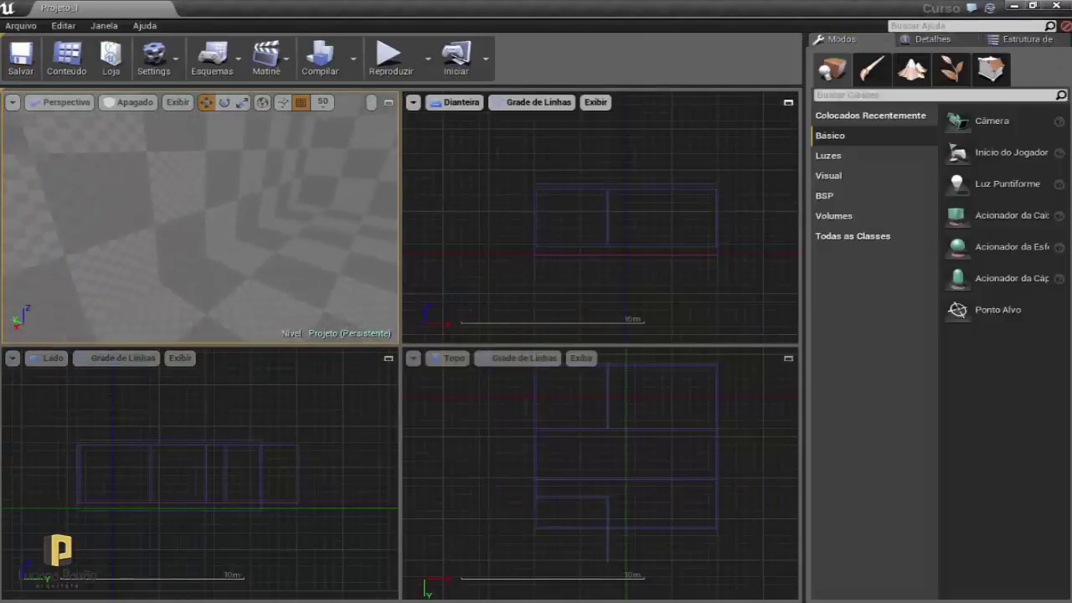
{"action": "left_click", "coordinate": [841, 194]}
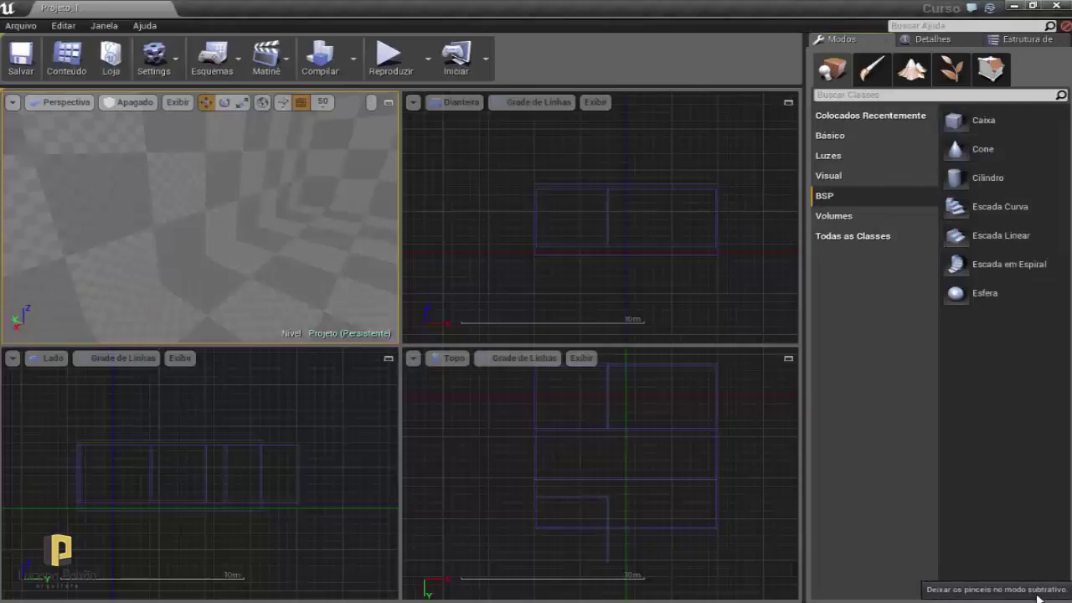
Switch new brushes to Subtrativo, drop a Caixa box into the corridor, and open its Detalhes
{"action": "left_click", "coordinate": [1025, 590]}
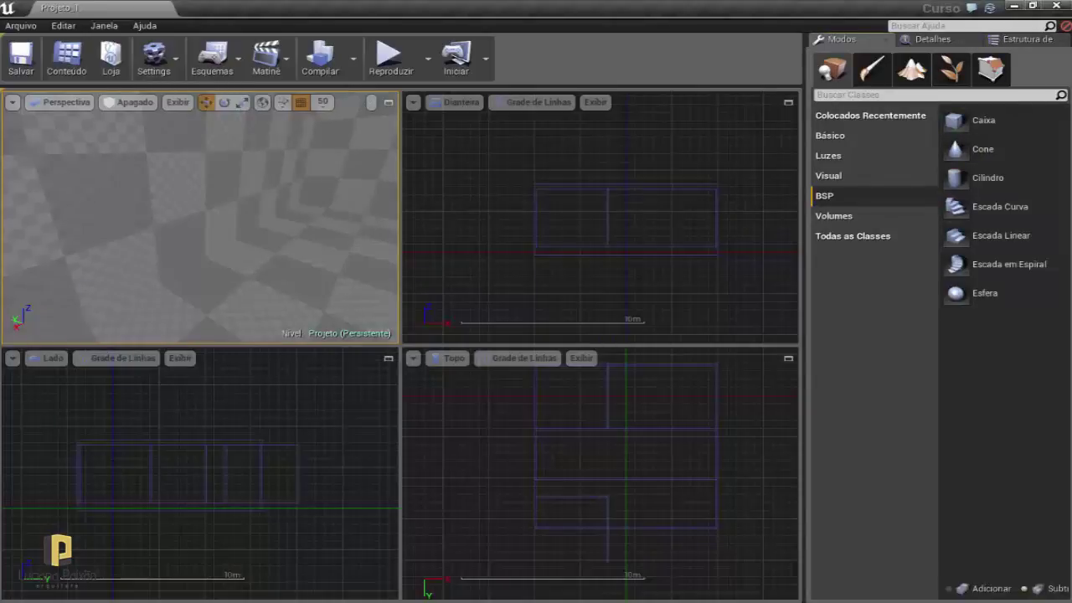
{"action": "mouse_move", "coordinate": [972, 121]}
{"action": "left_mouse_down"}
{"action": "mouse_move", "coordinate": [252, 229]}
{"action": "mouse_move", "coordinate": [187, 211]}
{"action": "left_mouse_up"}
{"action": "scroll", "coordinate": [591, 203], "scroll_direction": "up", "scroll_amount": 5}
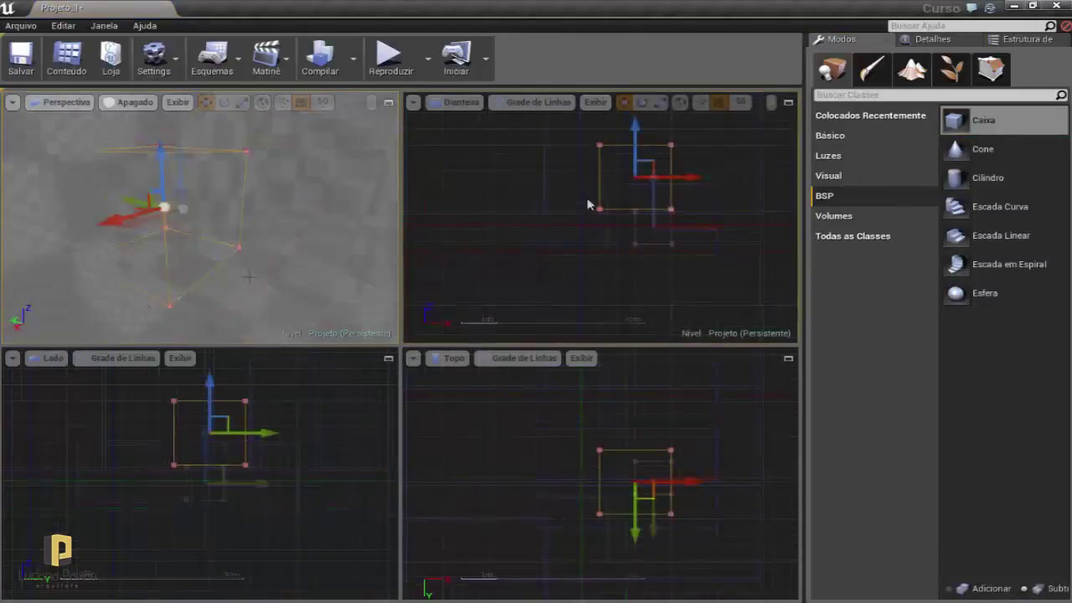
{"action": "right_click_drag", "start_coordinate": [573, 165], "coordinate": [511, 180]}
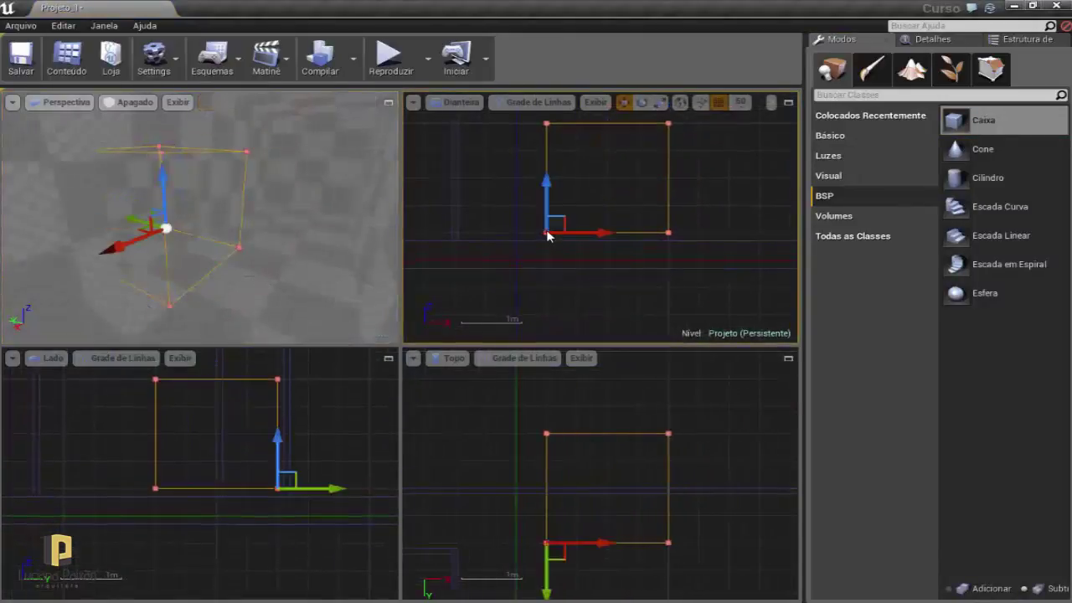
{"action": "scroll", "coordinate": [546, 235], "scroll_direction": "up", "scroll_amount": 2}
{"action": "right_click_drag", "start_coordinate": [618, 176], "coordinate": [614, 192]}
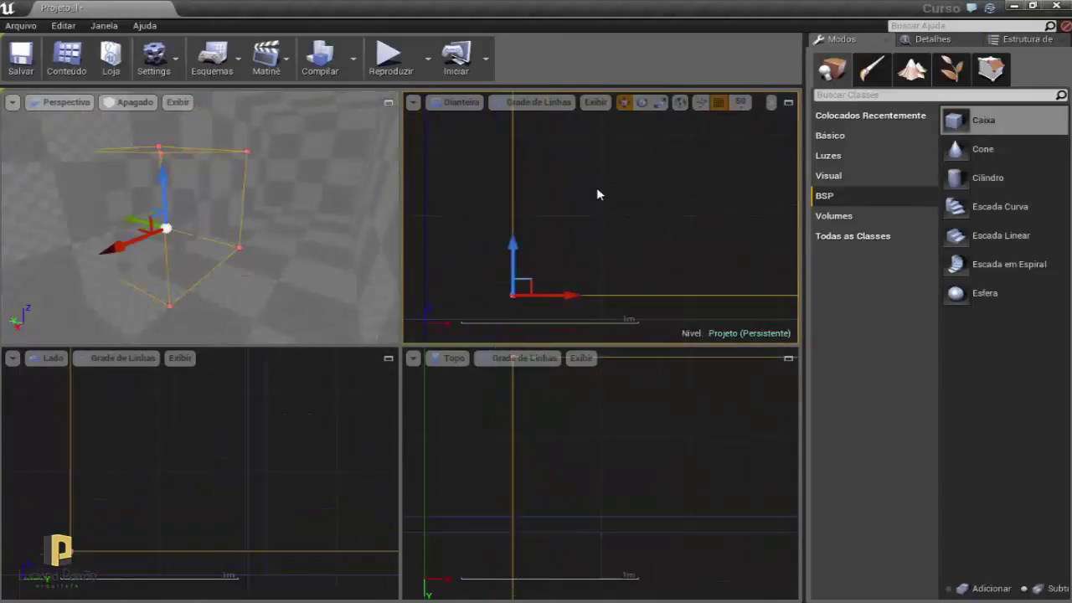
{"action": "scroll", "coordinate": [598, 192], "scroll_direction": "down", "scroll_amount": 2}
{"action": "scroll", "coordinate": [598, 194], "scroll_direction": "down", "scroll_amount": 2}
{"action": "scroll", "coordinate": [599, 201], "scroll_direction": "down", "scroll_amount": 1}
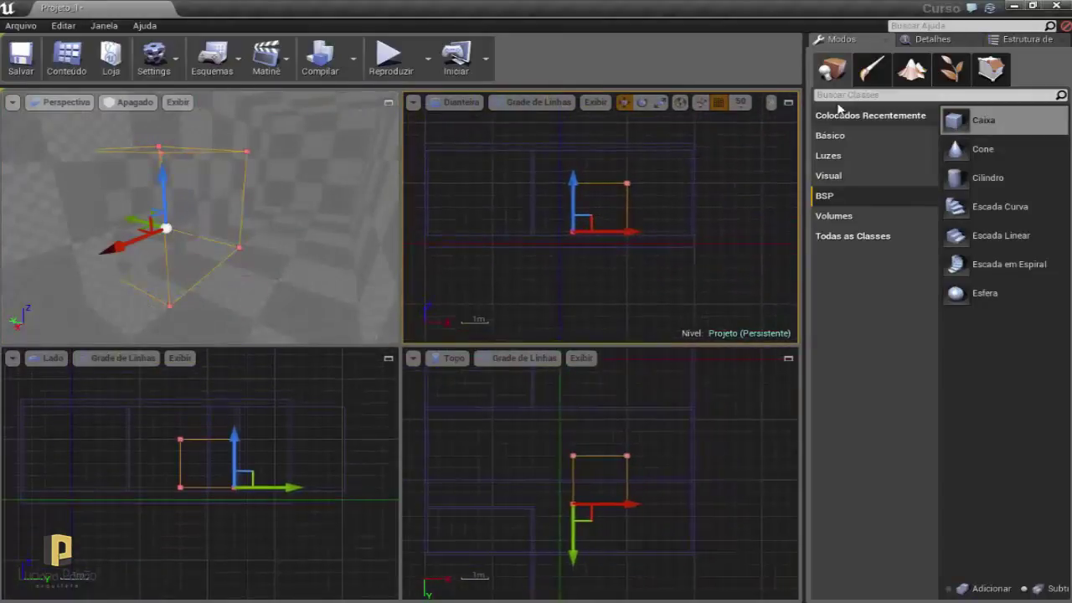
{"action": "left_click", "coordinate": [932, 42]}
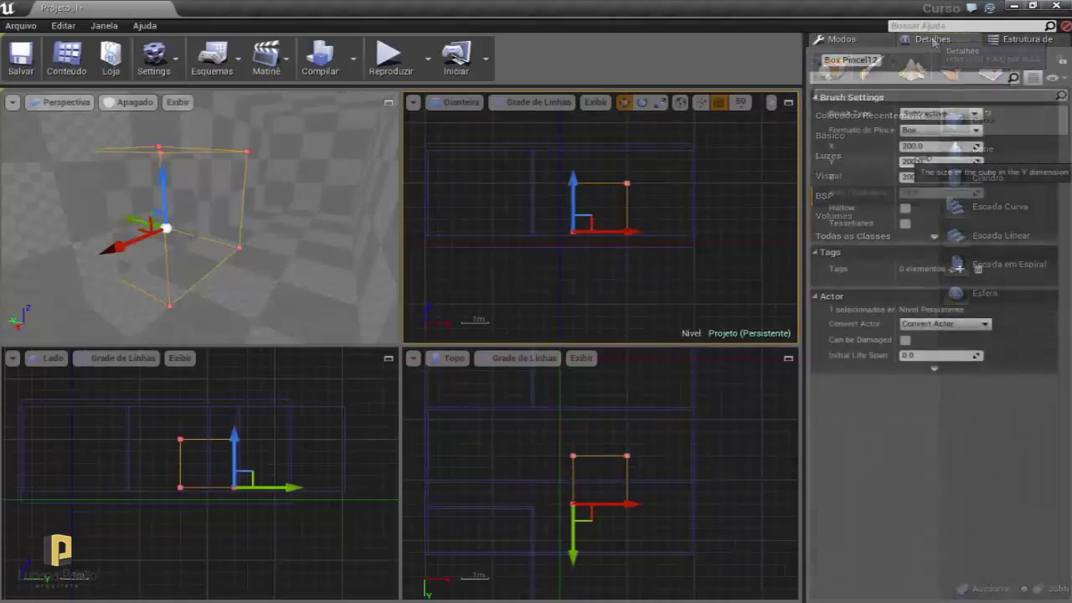
Reframe the views around the box brush and set its X size to 160
{"action": "right_click_drag", "start_coordinate": [753, 229], "coordinate": [699, 173]}
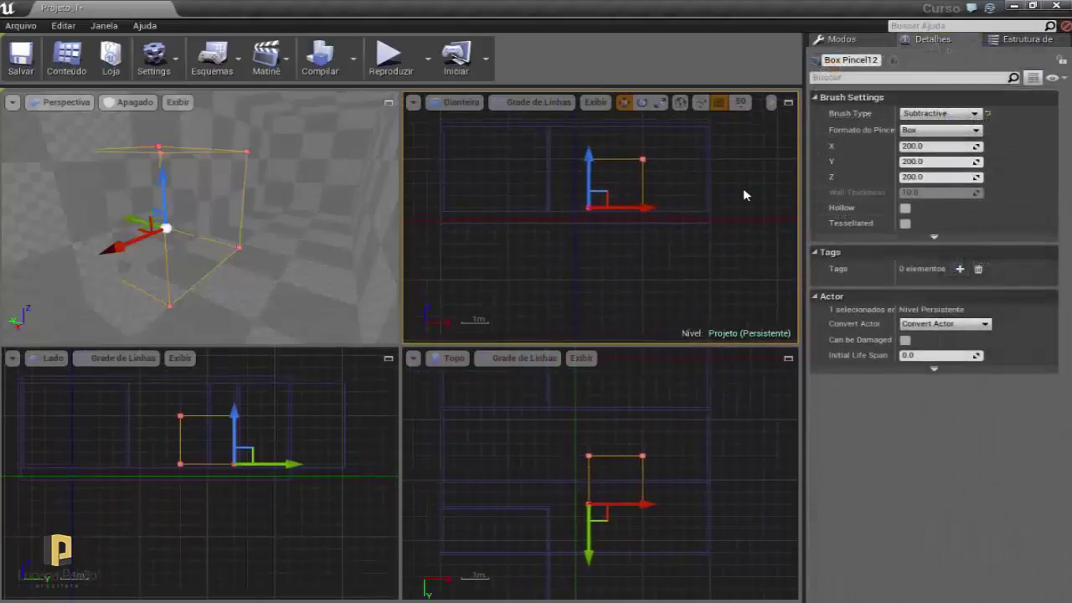
{"action": "mouse_move", "coordinate": [663, 160]}
{"action": "right_mouse_down"}
{"action": "mouse_move", "coordinate": [671, 225]}
{"action": "mouse_move", "coordinate": [659, 192]}
{"action": "right_mouse_up"}
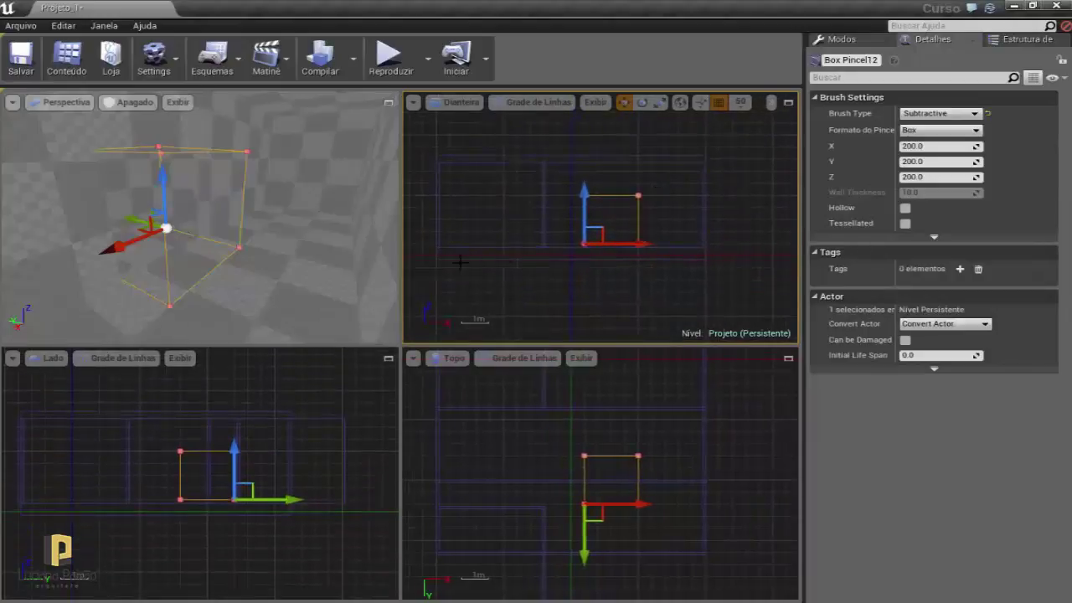
{"action": "left_click_drag", "start_coordinate": [201, 252], "coordinate": [201, 227]}
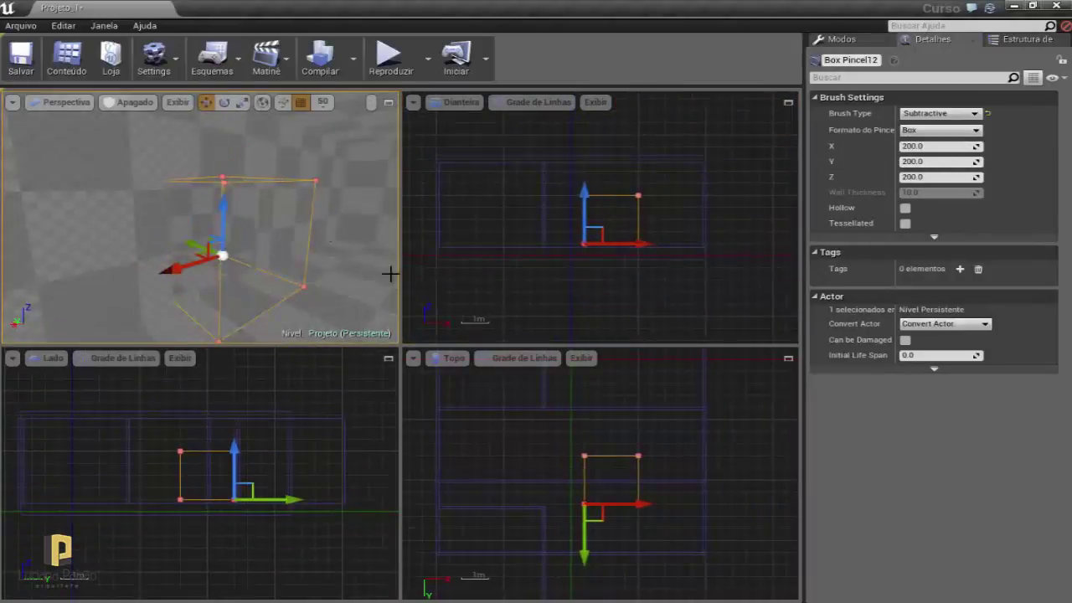
{"action": "right_click_drag", "start_coordinate": [391, 273], "coordinate": [351, 251]}
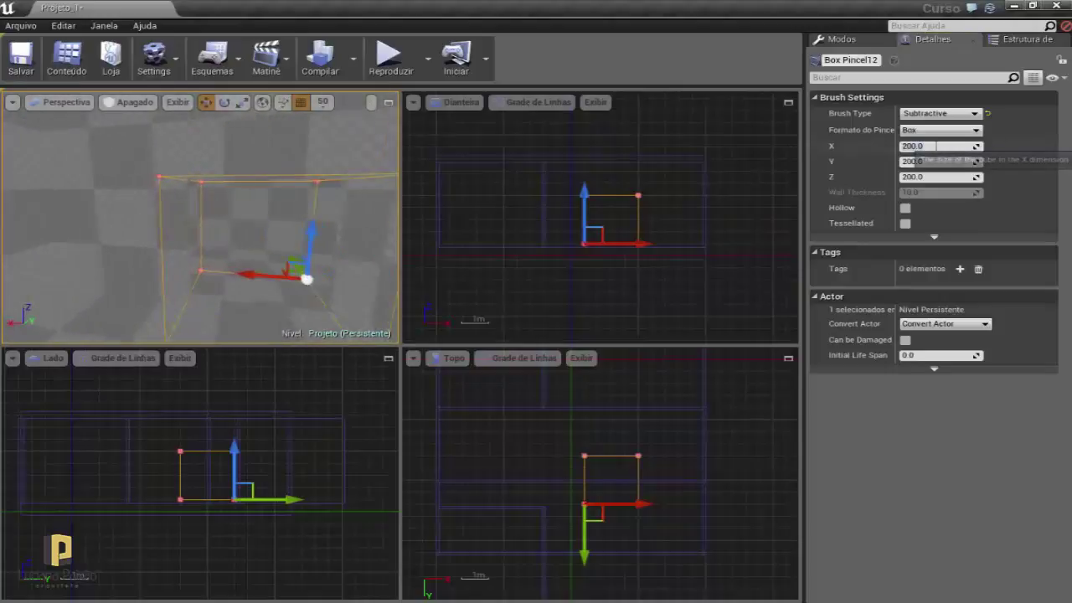
{"action": "left_click", "coordinate": [936, 146]}
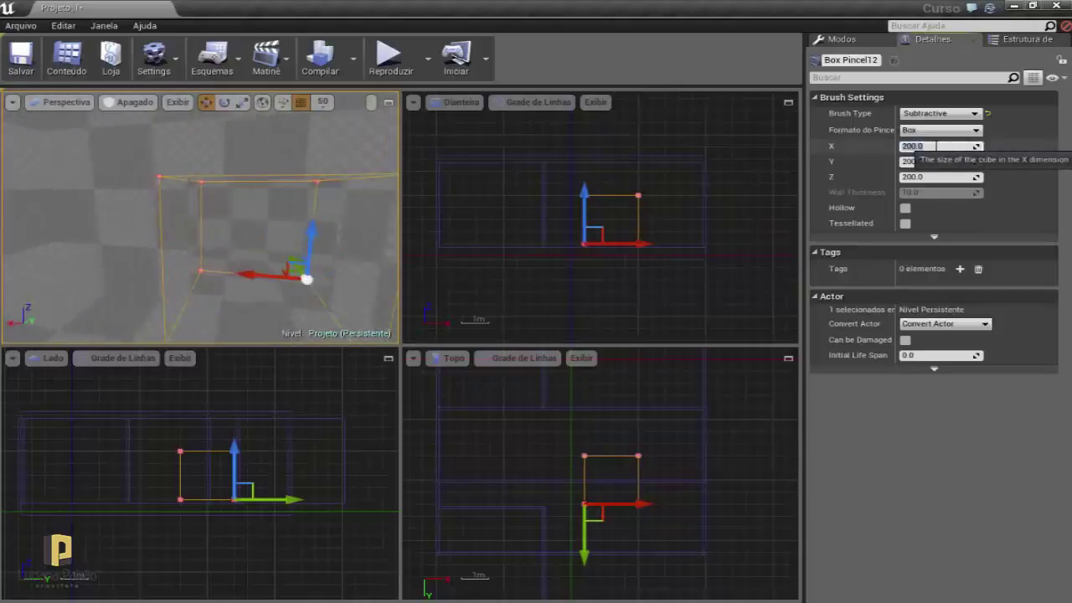
{"action": "type", "text": "160"}
{"action": "key", "text": "Return"}
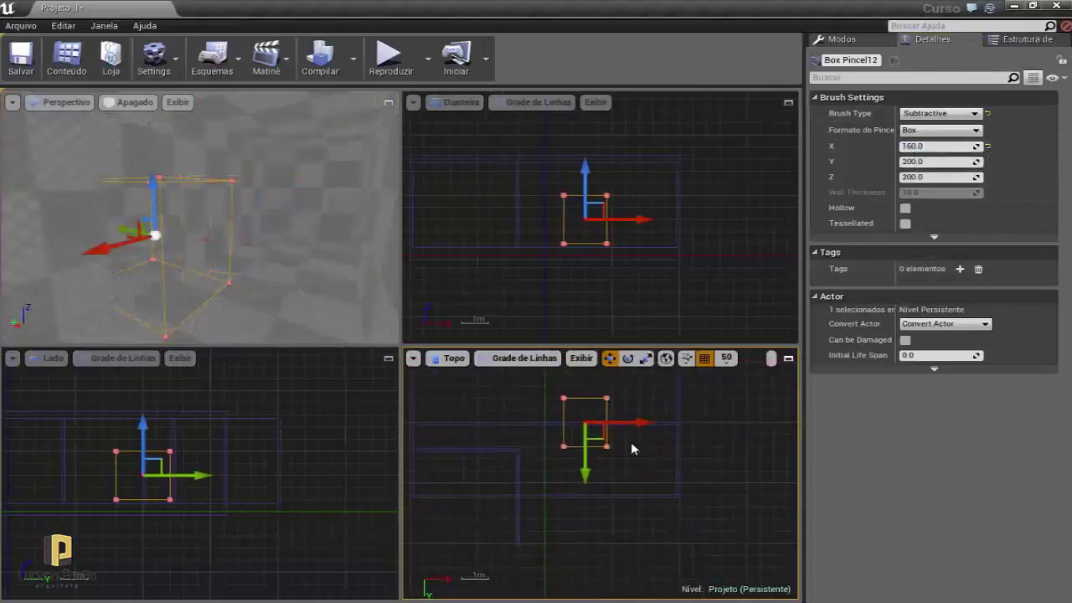
Change the viewport position grid snap from 50 to 5
{"action": "scroll", "coordinate": [567, 411], "scroll_direction": "up", "scroll_amount": 5}
{"action": "scroll", "coordinate": [545, 404], "scroll_direction": "up", "scroll_amount": 4}
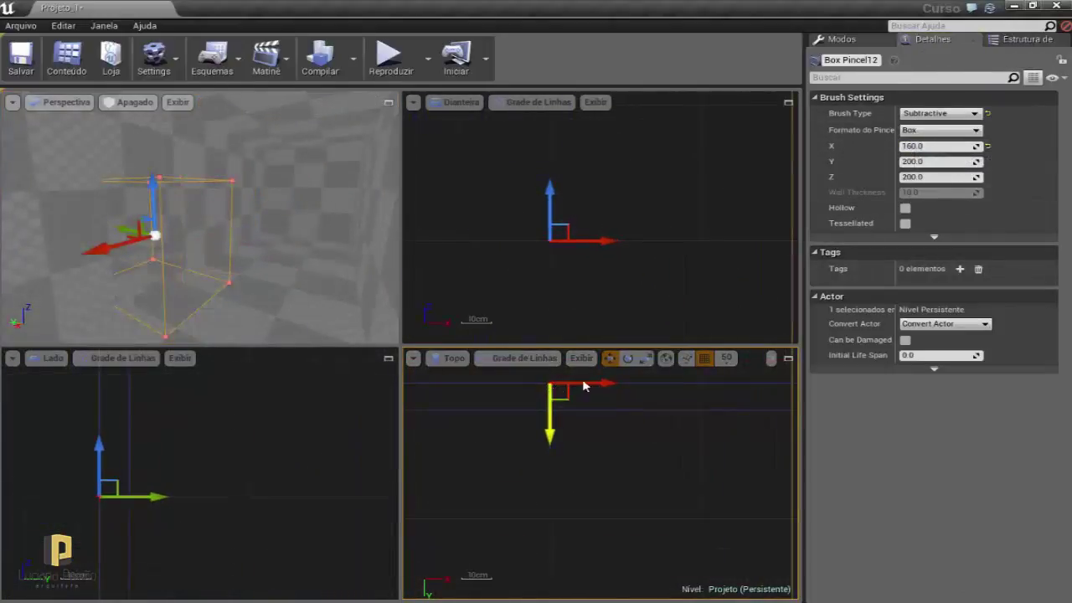
{"action": "left_click", "coordinate": [726, 358]}
{"action": "left_click", "coordinate": [733, 399]}
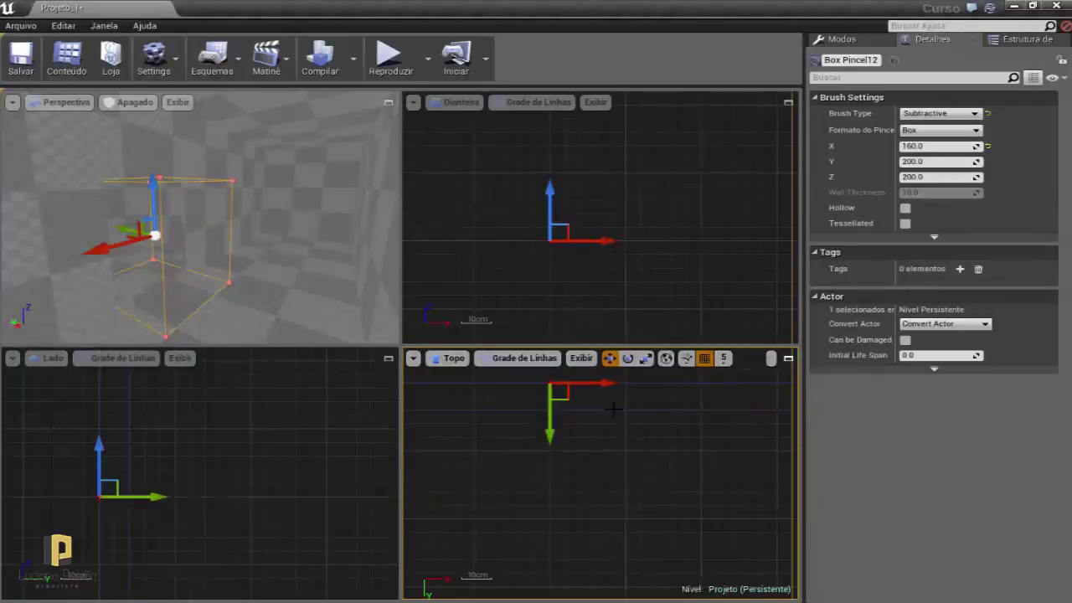
{"action": "scroll", "coordinate": [551, 423], "scroll_direction": "down", "scroll_amount": 2}
{"action": "scroll", "coordinate": [586, 436], "scroll_direction": "down", "scroll_amount": 2}
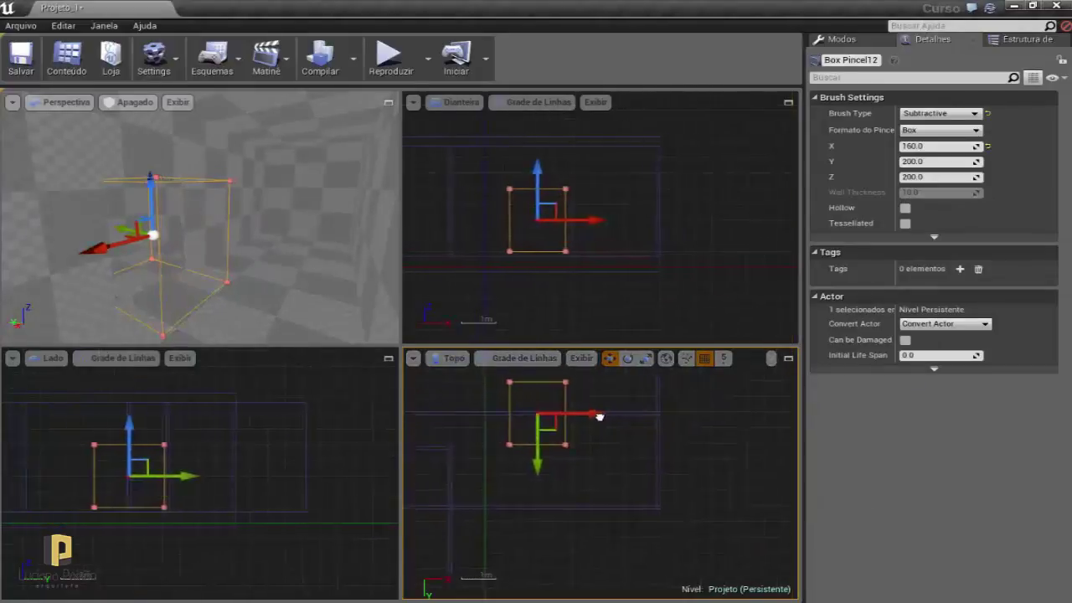
{"action": "scroll", "coordinate": [605, 475], "scroll_direction": "down", "scroll_amount": 1}
Set the brush's Y size to 10 and centre the thin brush in the flat views
{"action": "left_click", "coordinate": [913, 161]}
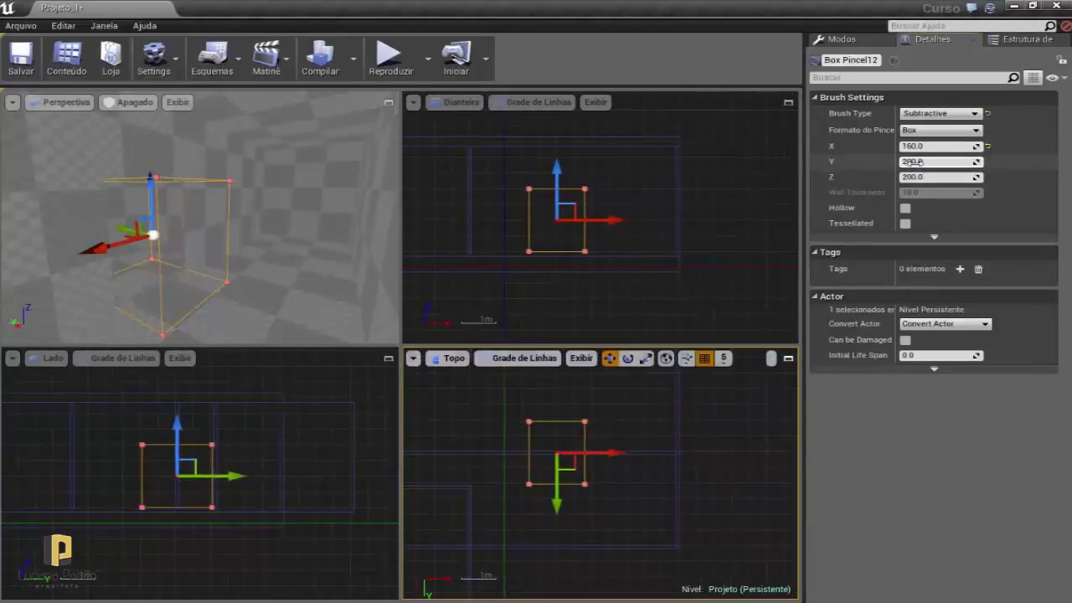
{"action": "type", "text": "160"}
{"action": "type", "text": "10"}
{"action": "key", "text": "Return"}
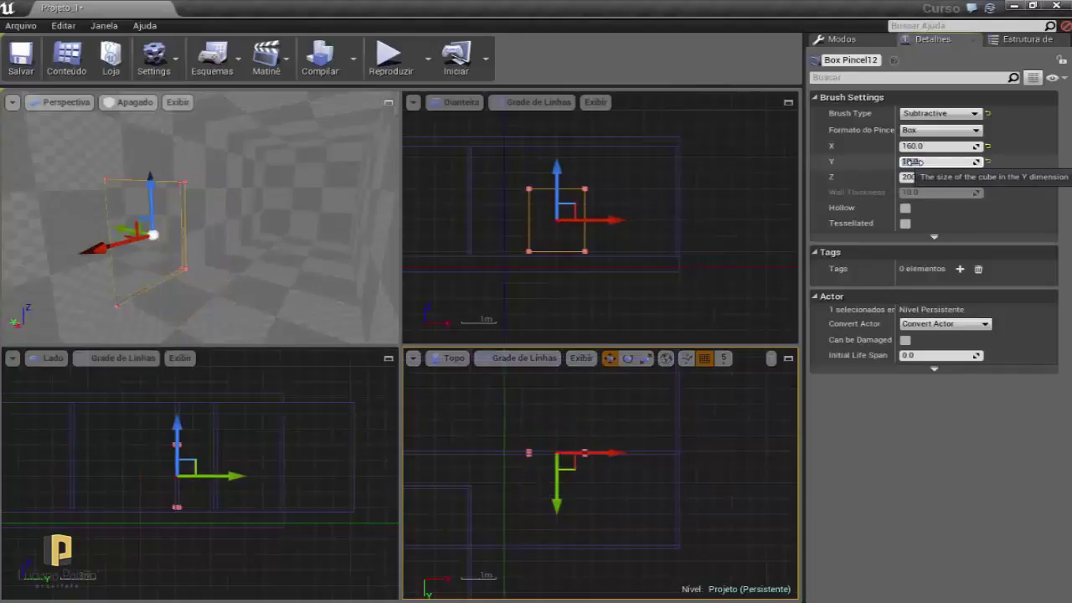
{"action": "right_click_drag", "start_coordinate": [556, 426], "coordinate": [552, 410]}
{"action": "scroll", "coordinate": [562, 396], "scroll_direction": "up", "scroll_amount": 3}
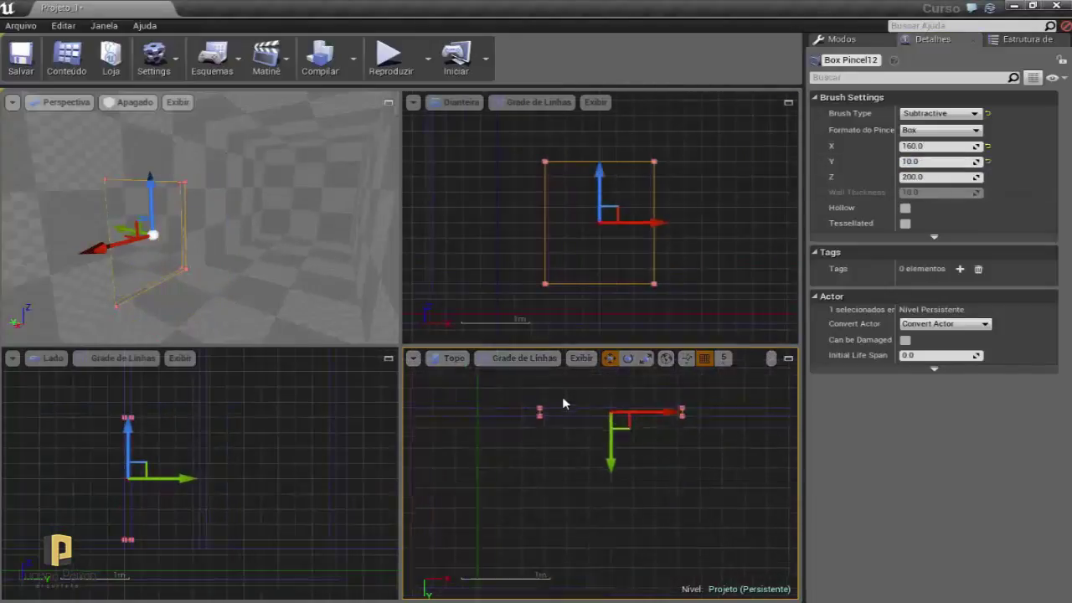
{"action": "scroll", "coordinate": [565, 399], "scroll_direction": "up", "scroll_amount": 2}
{"action": "scroll", "coordinate": [613, 448], "scroll_direction": "up", "scroll_amount": 1}
{"action": "scroll", "coordinate": [565, 451], "scroll_direction": "down", "scroll_amount": 2}
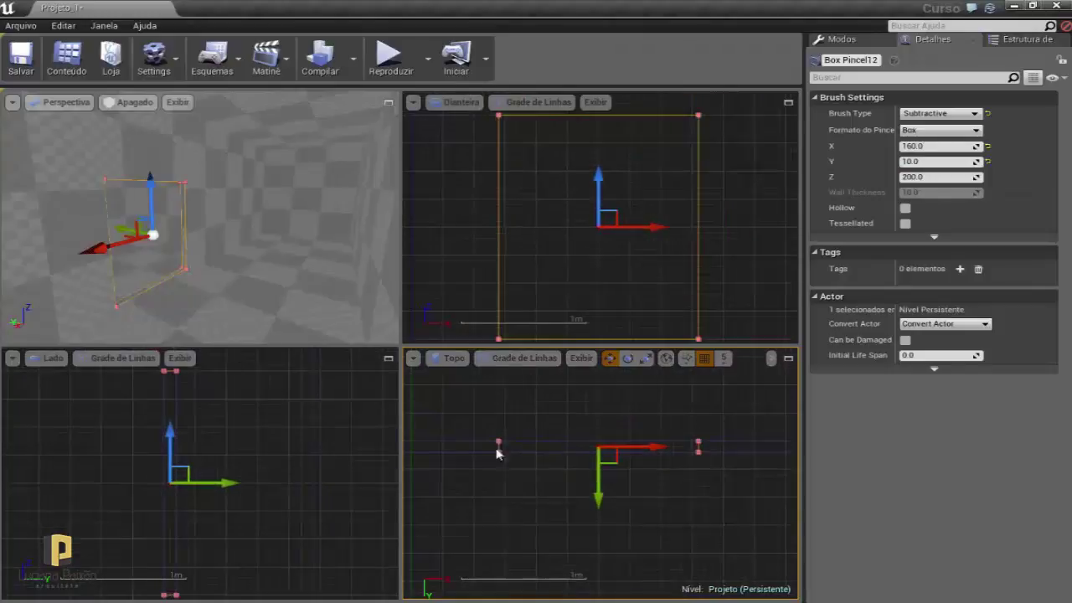
{"action": "right_click_drag", "start_coordinate": [487, 414], "coordinate": [570, 394]}
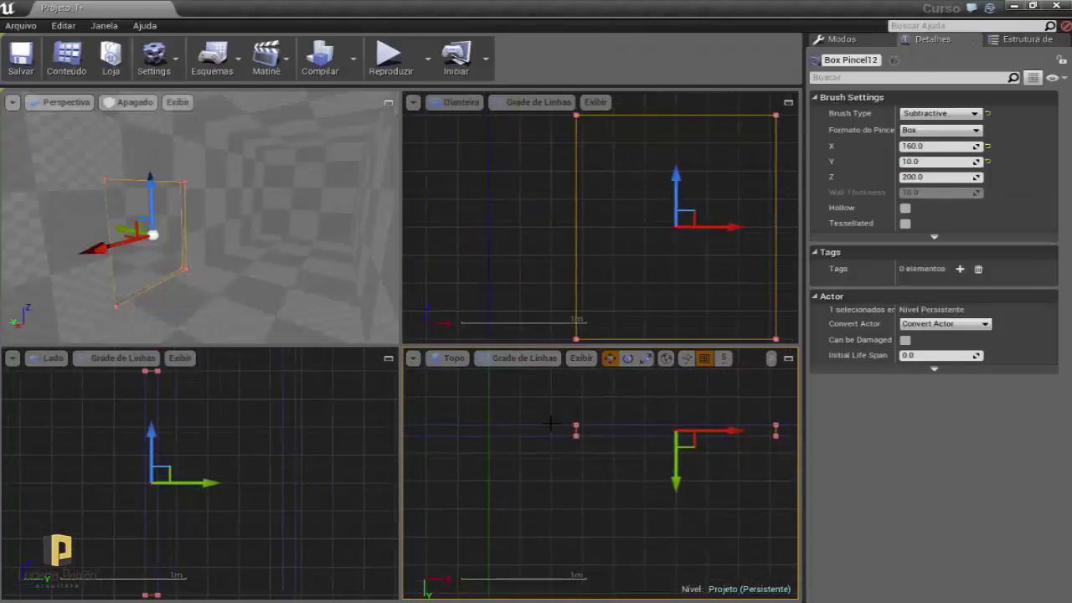
Select the subtractive doorway brush and focus the views on it
{"action": "left_click", "coordinate": [603, 429]}
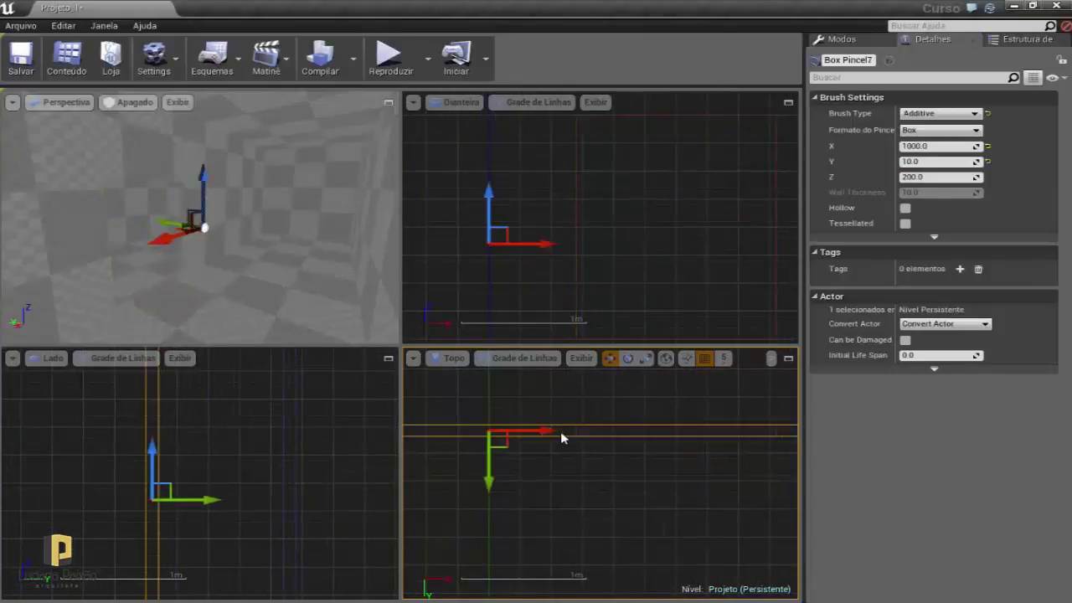
{"action": "left_click", "coordinate": [570, 466]}
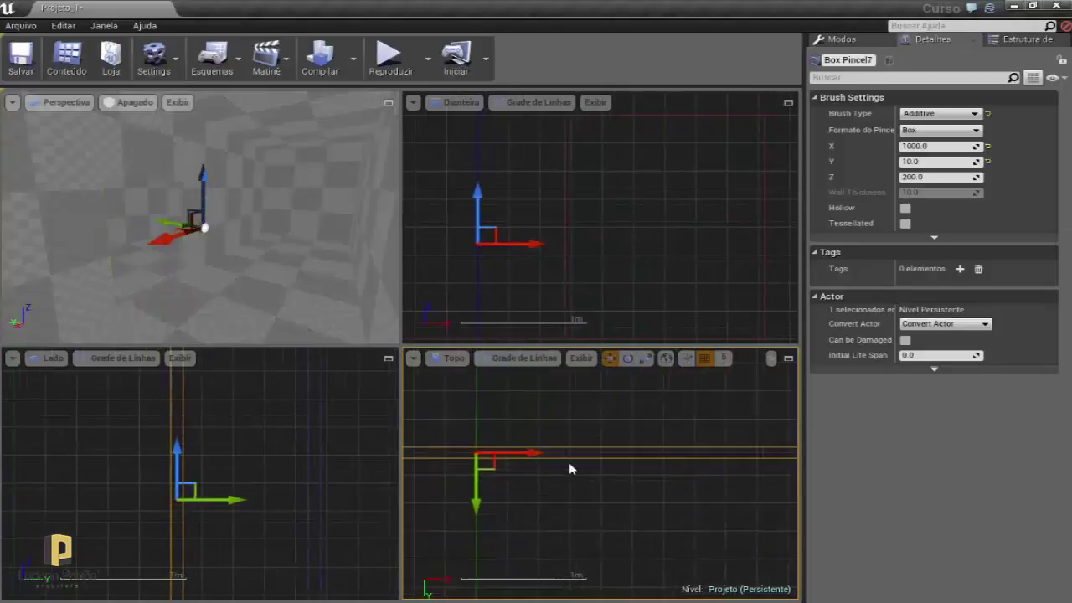
{"action": "key", "text": "f"}
{"action": "scroll", "coordinate": [656, 442], "scroll_direction": "down", "scroll_amount": 3}
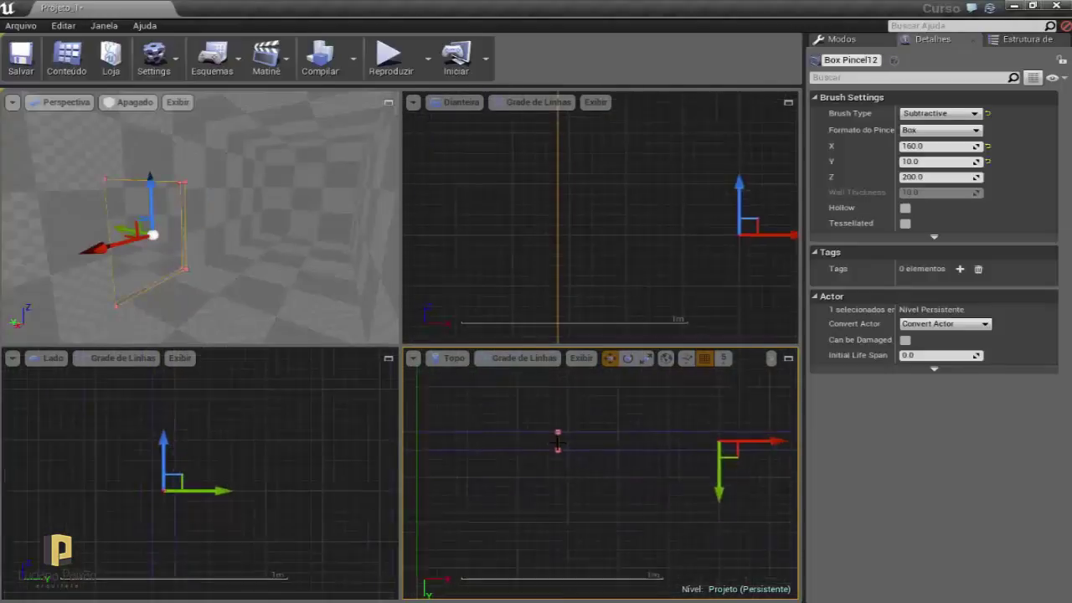
{"action": "scroll", "coordinate": [656, 441], "scroll_direction": "down", "scroll_amount": 2}
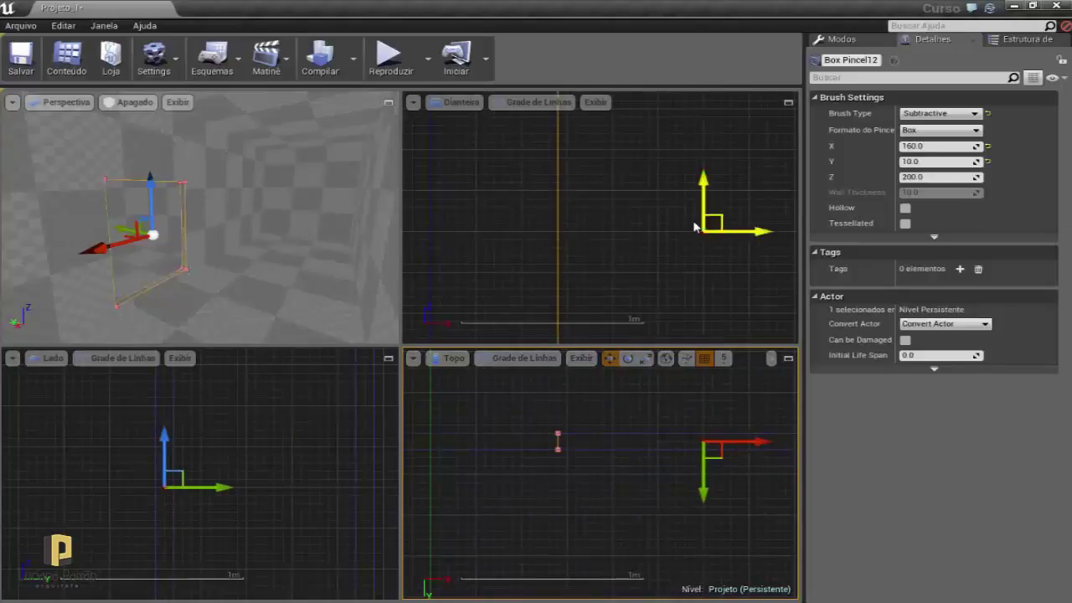
{"action": "left_click_drag", "start_coordinate": [182, 248], "coordinate": [193, 226]}
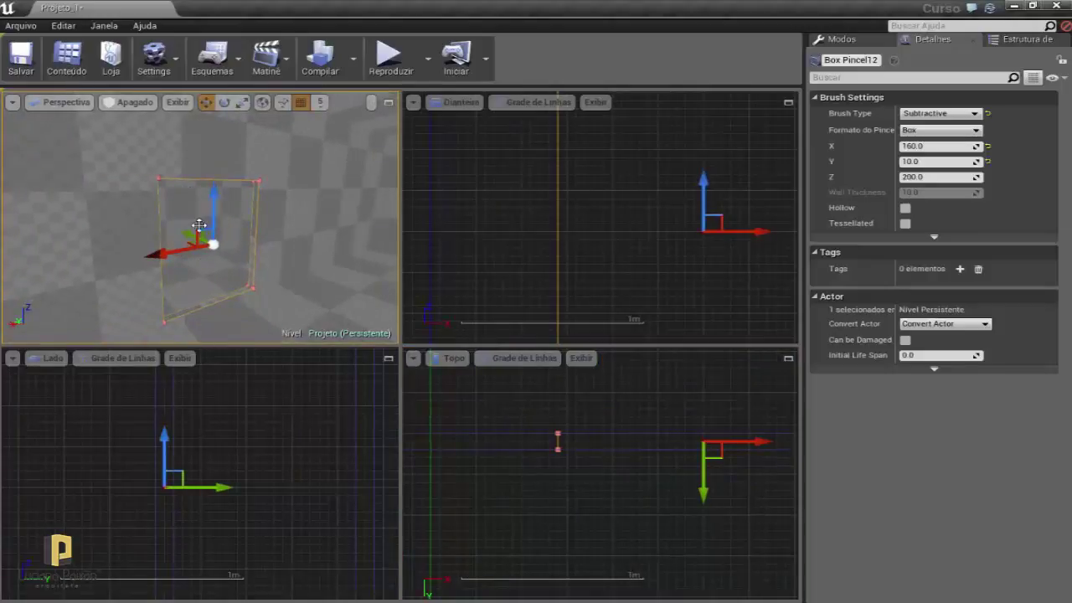
{"action": "scroll", "coordinate": [557, 393], "scroll_direction": "up", "scroll_amount": 5}
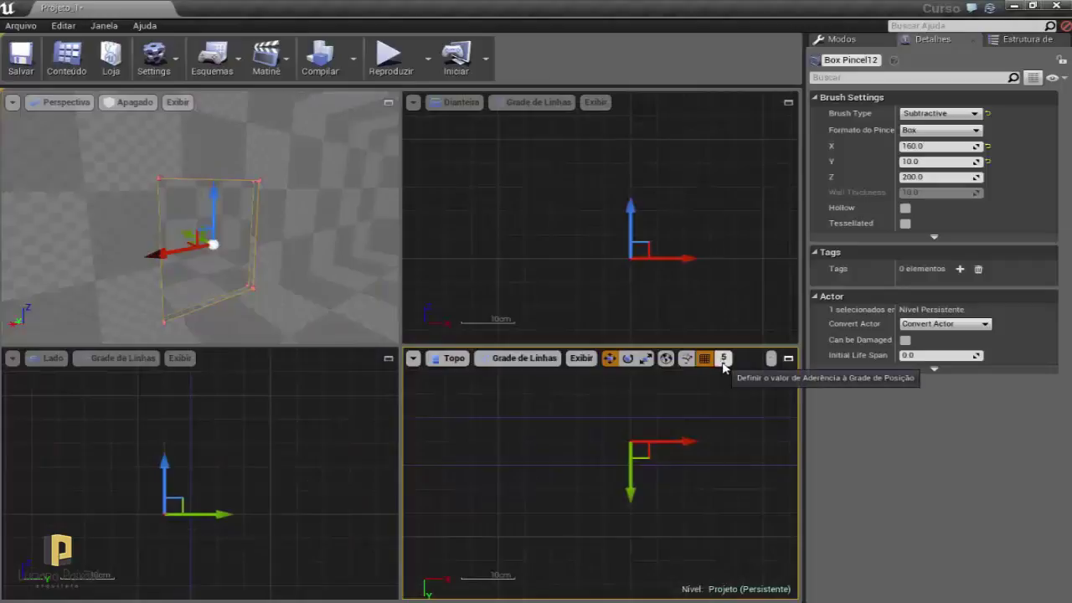
Move the doorway brush along Y into the wall, checking its position against the wall brush
{"action": "mouse_move", "coordinate": [632, 483]}
{"action": "left_mouse_down"}
{"action": "mouse_move", "coordinate": [629, 450]}
{"action": "mouse_move", "coordinate": [632, 466]}
{"action": "left_mouse_up"}
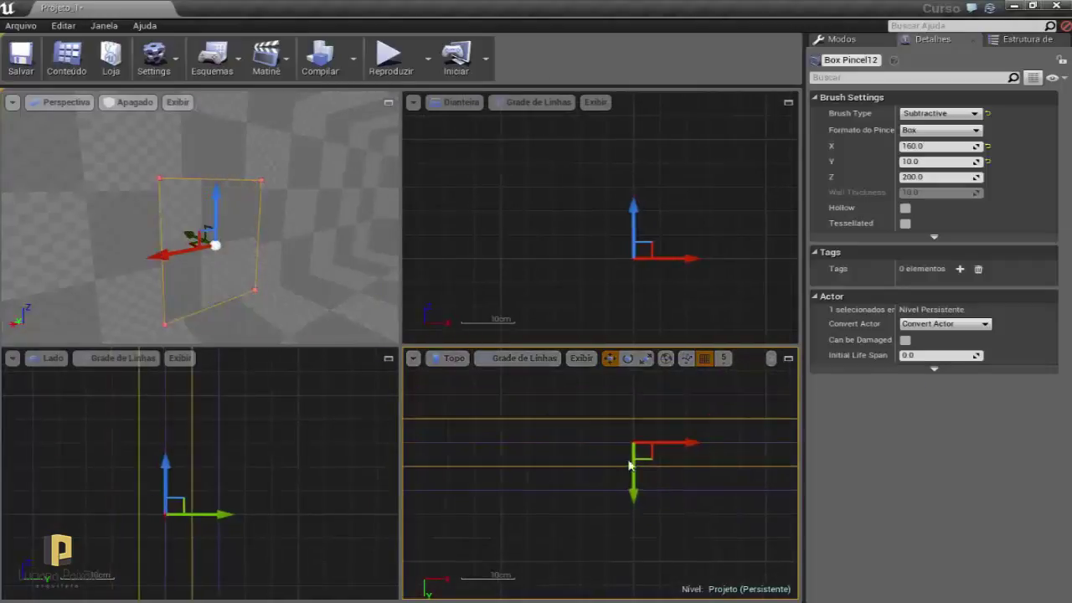
{"action": "scroll", "coordinate": [616, 441], "scroll_direction": "up", "scroll_amount": 1}
{"action": "scroll", "coordinate": [620, 435], "scroll_direction": "up", "scroll_amount": 2}
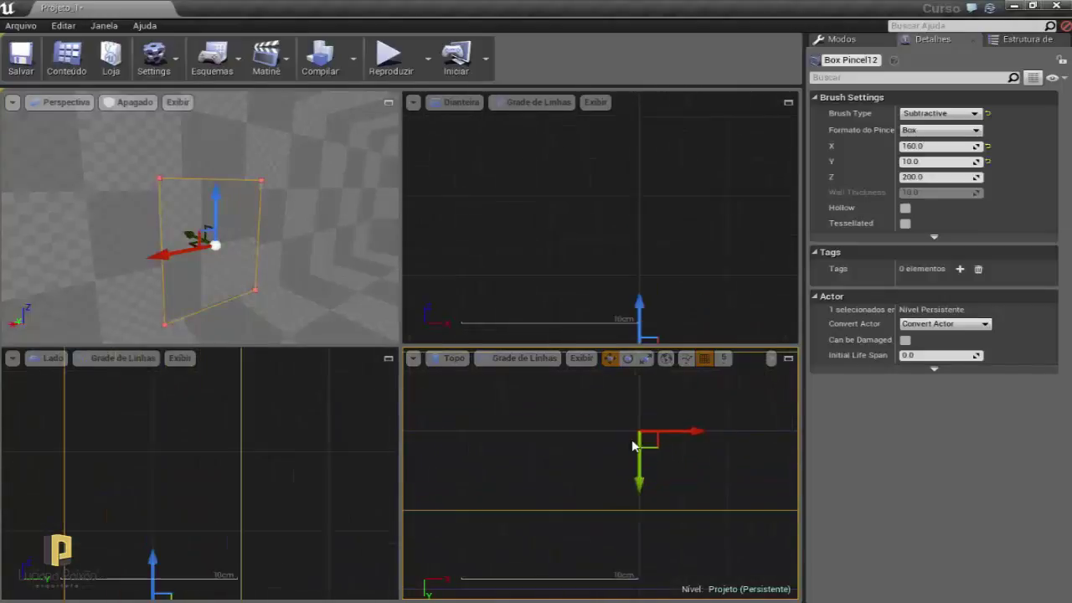
{"action": "scroll", "coordinate": [625, 429], "scroll_direction": "up", "scroll_amount": 2}
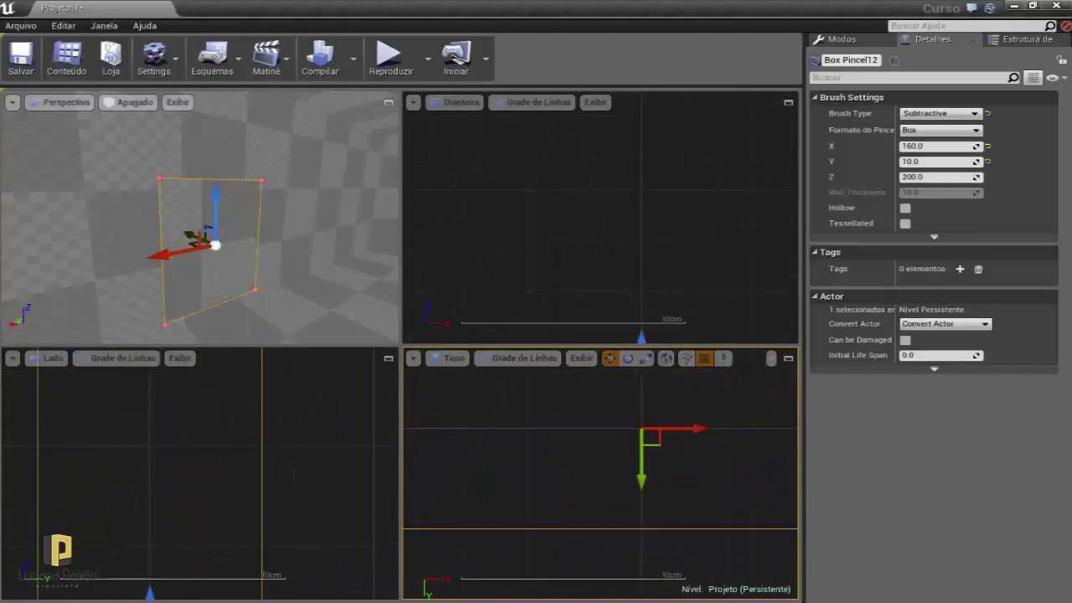
{"action": "left_click", "coordinate": [629, 429]}
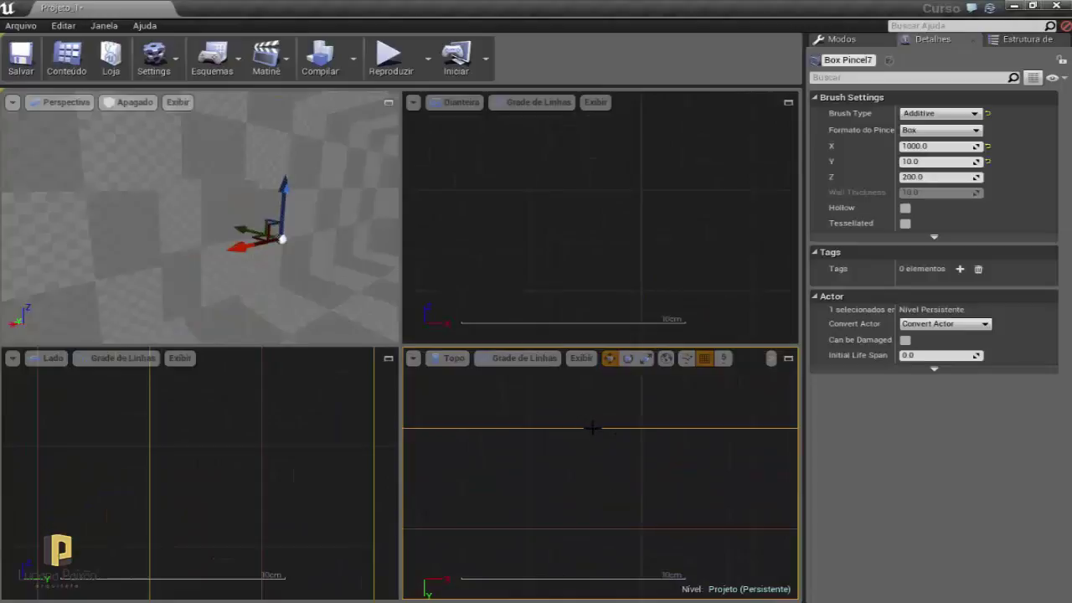
{"action": "scroll", "coordinate": [605, 437], "scroll_direction": "down", "scroll_amount": 2}
{"action": "scroll", "coordinate": [603, 438], "scroll_direction": "down", "scroll_amount": 3}
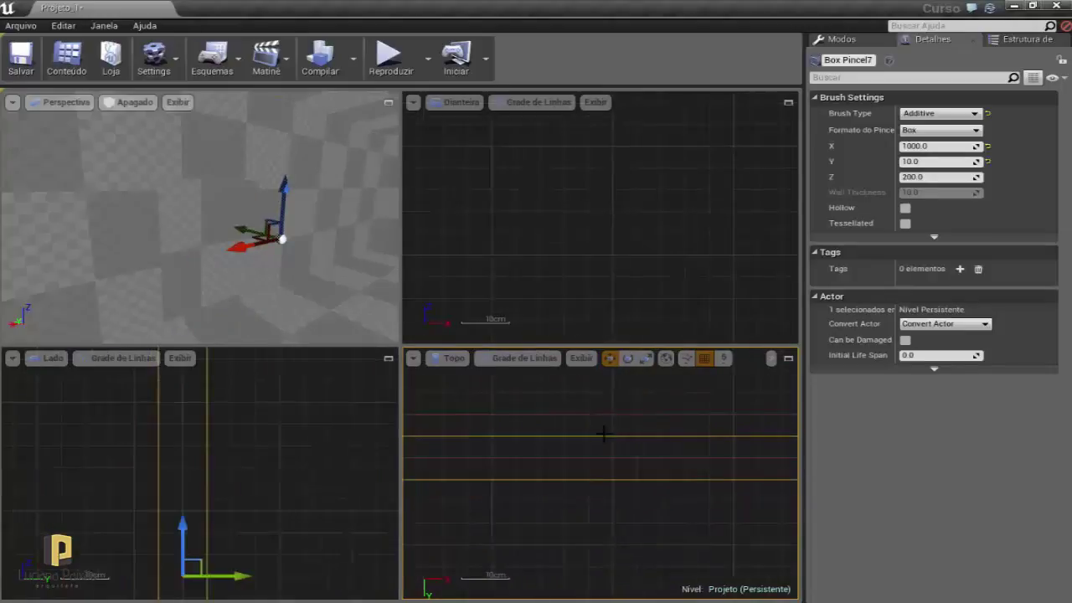
{"action": "scroll", "coordinate": [590, 440], "scroll_direction": "down", "scroll_amount": 1}
{"action": "scroll", "coordinate": [591, 441], "scroll_direction": "up", "scroll_amount": 2}
{"action": "scroll", "coordinate": [582, 441], "scroll_direction": "up", "scroll_amount": 1}
{"action": "scroll", "coordinate": [582, 433], "scroll_direction": "up", "scroll_amount": 2}
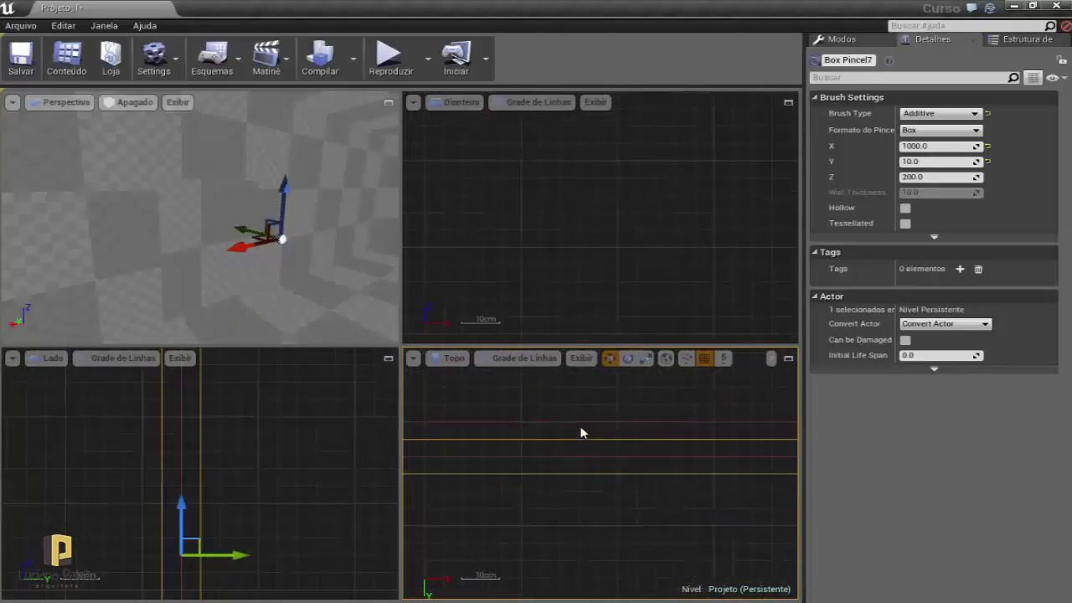
{"action": "left_click", "coordinate": [617, 457]}
{"action": "left_click_drag", "start_coordinate": [619, 463], "coordinate": [618, 481]}
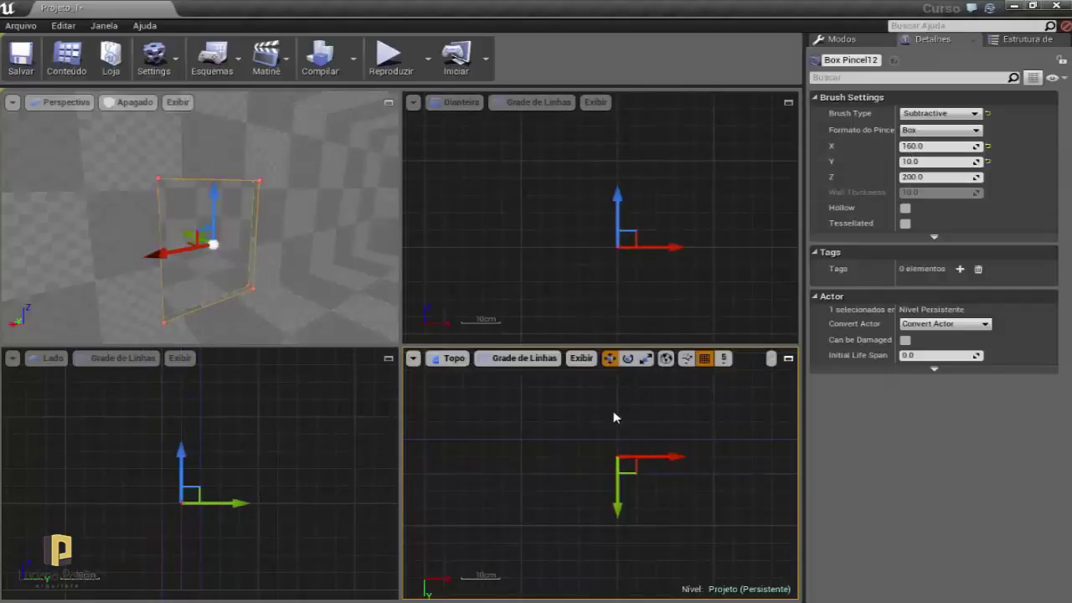
Compare the door brush against wall brush Box Pincel7, then frame the views on the door brush
{"action": "left_click", "coordinate": [548, 433]}
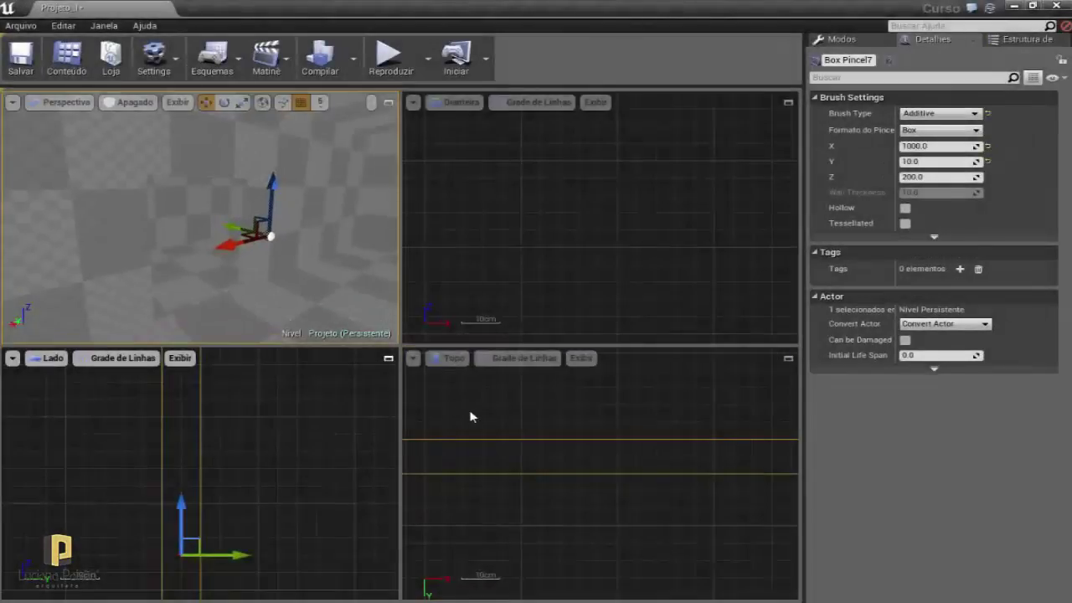
{"action": "left_click", "coordinate": [502, 417]}
{"action": "scroll", "coordinate": [510, 439], "scroll_direction": "down", "scroll_amount": 5}
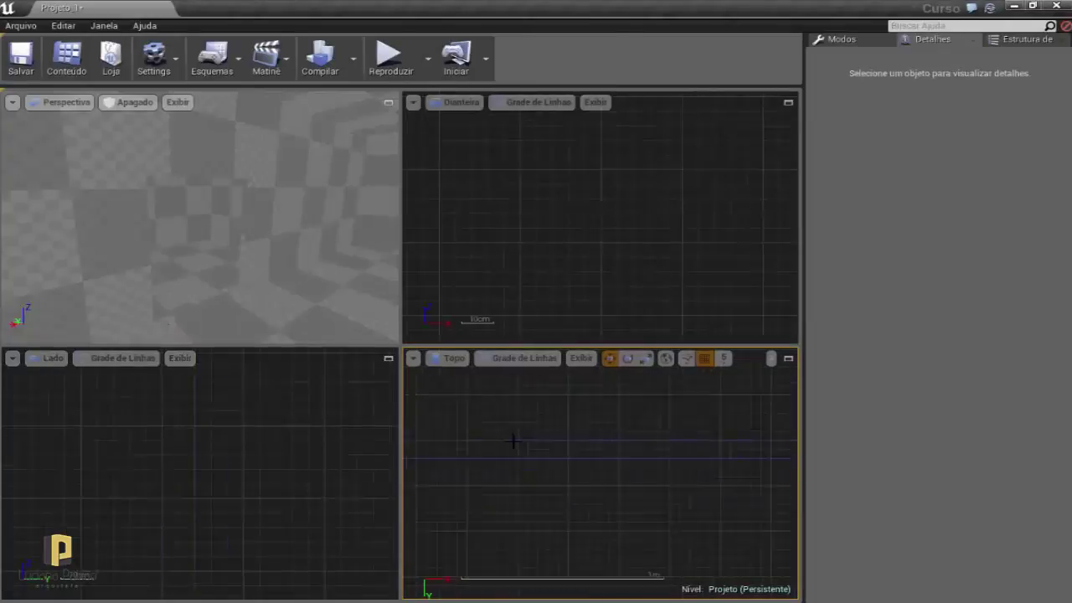
{"action": "scroll", "coordinate": [486, 447], "scroll_direction": "up", "scroll_amount": 5}
{"action": "left_click", "coordinate": [486, 448]}
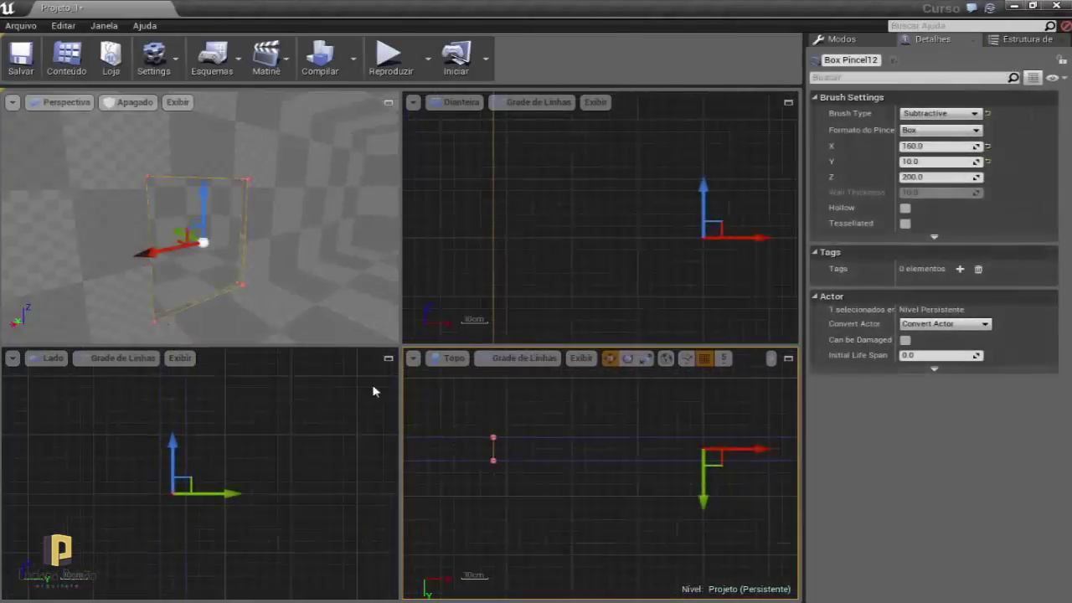
{"action": "left_click_drag", "start_coordinate": [283, 276], "coordinate": [272, 264]}
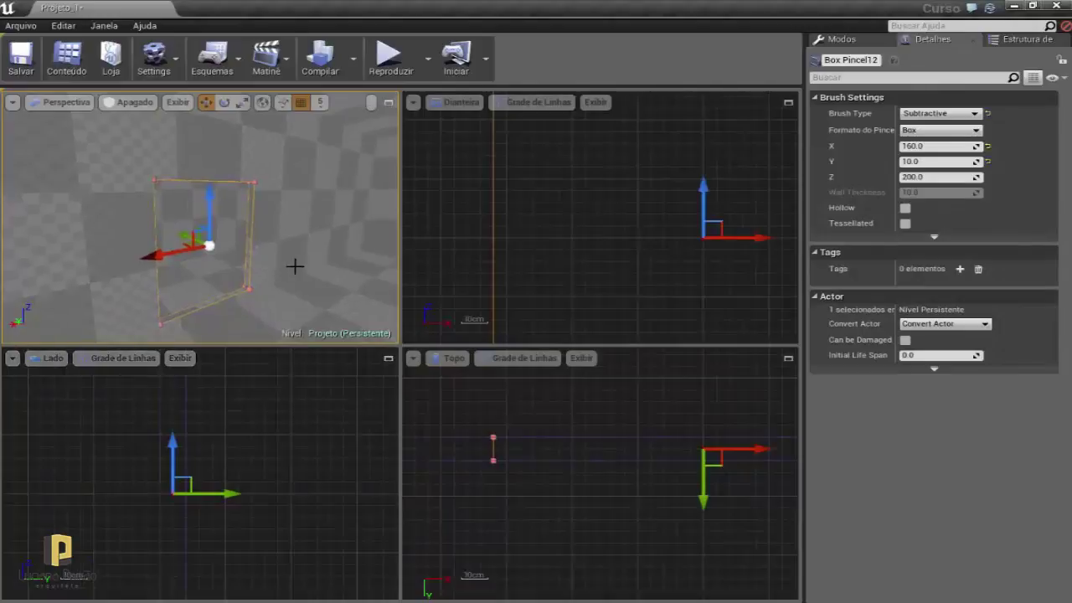
{"action": "left_click", "coordinate": [494, 448]}
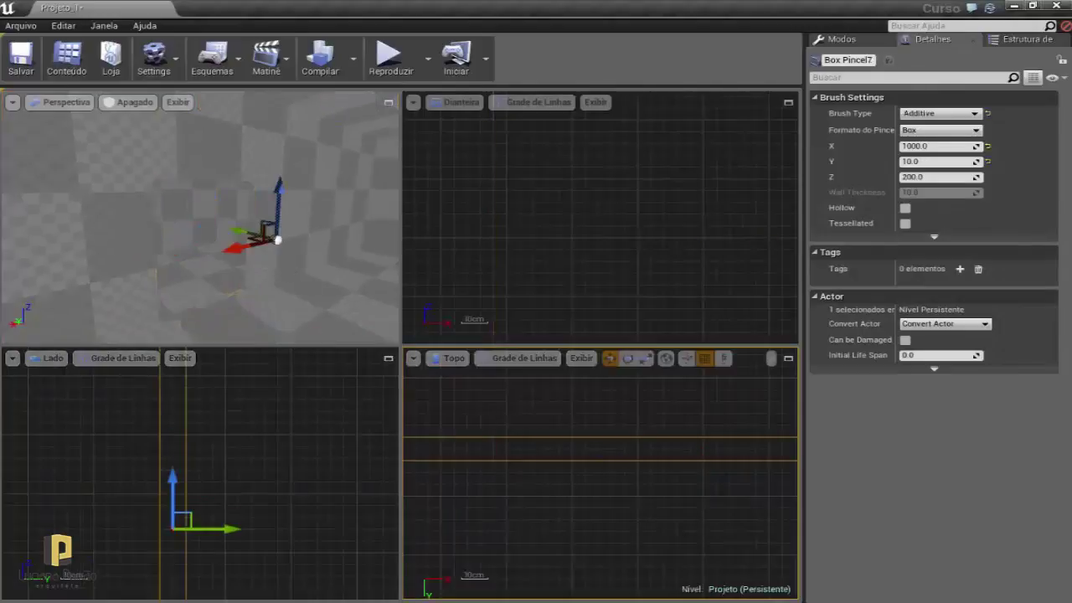
{"action": "left_click", "coordinate": [494, 448]}
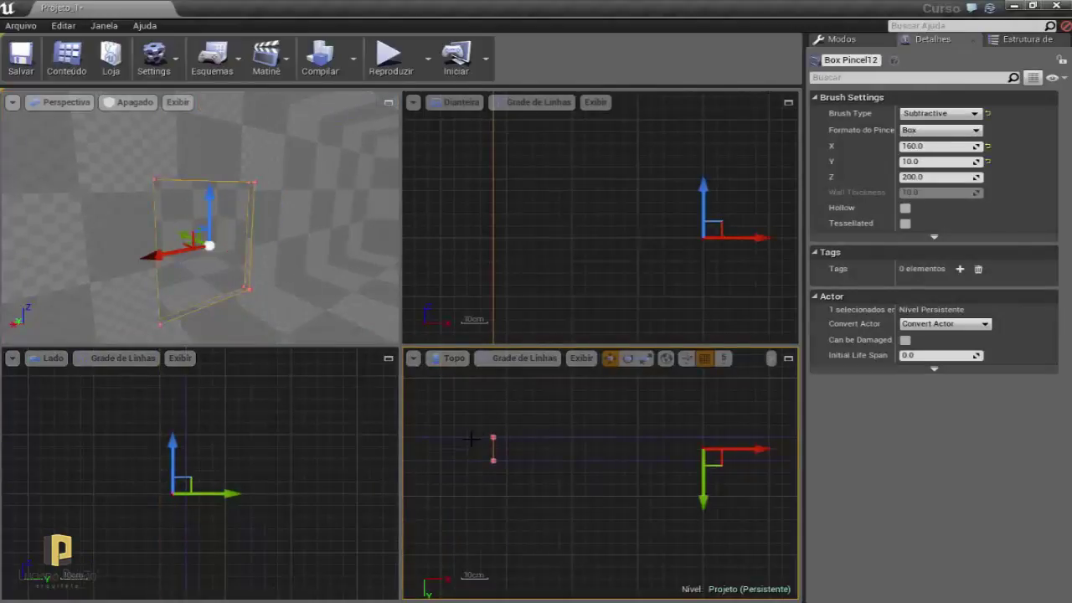
{"action": "left_click", "coordinate": [480, 449]}
{"action": "left_click", "coordinate": [491, 448]}
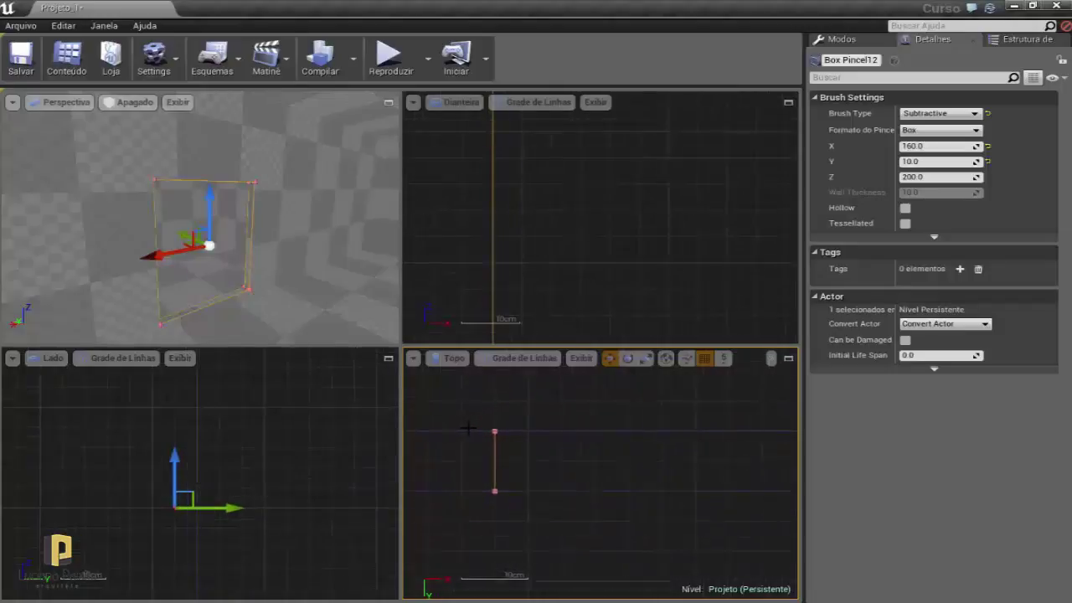
{"action": "left_click", "coordinate": [470, 432]}
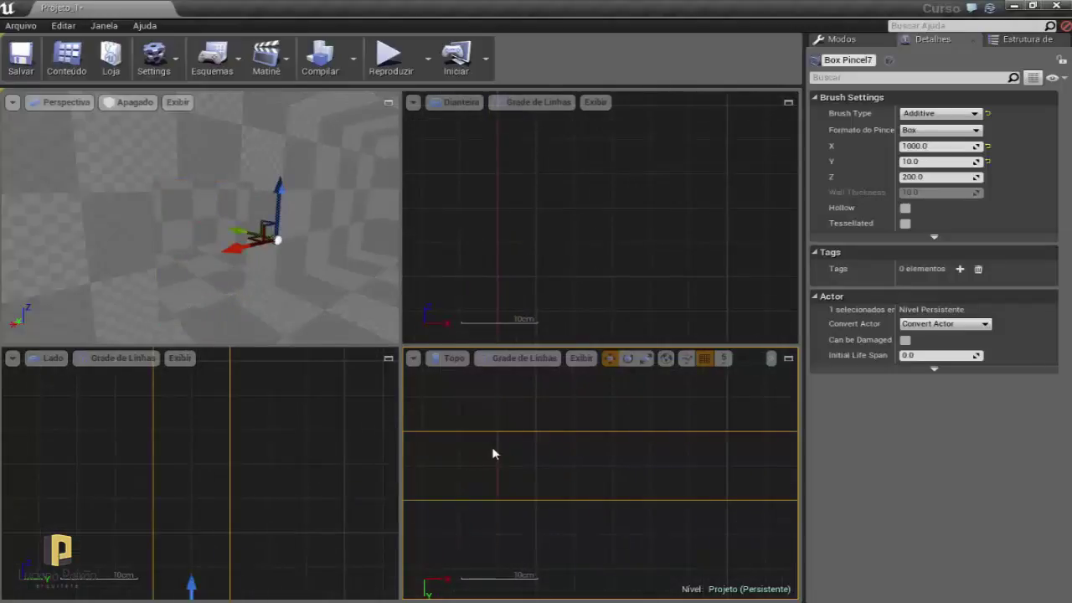
{"action": "left_click", "coordinate": [494, 444]}
{"action": "key", "text": "f"}
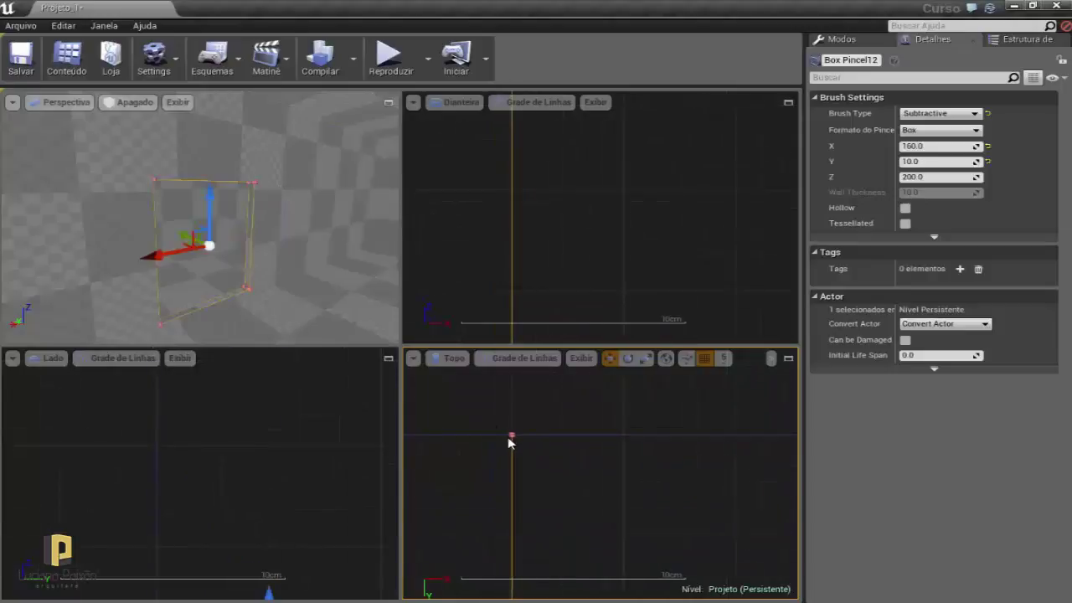
Move the door brush's pivot to its bottom-left corner and lower it to floor level
{"action": "right_click_drag", "start_coordinate": [515, 430], "coordinate": [532, 434]}
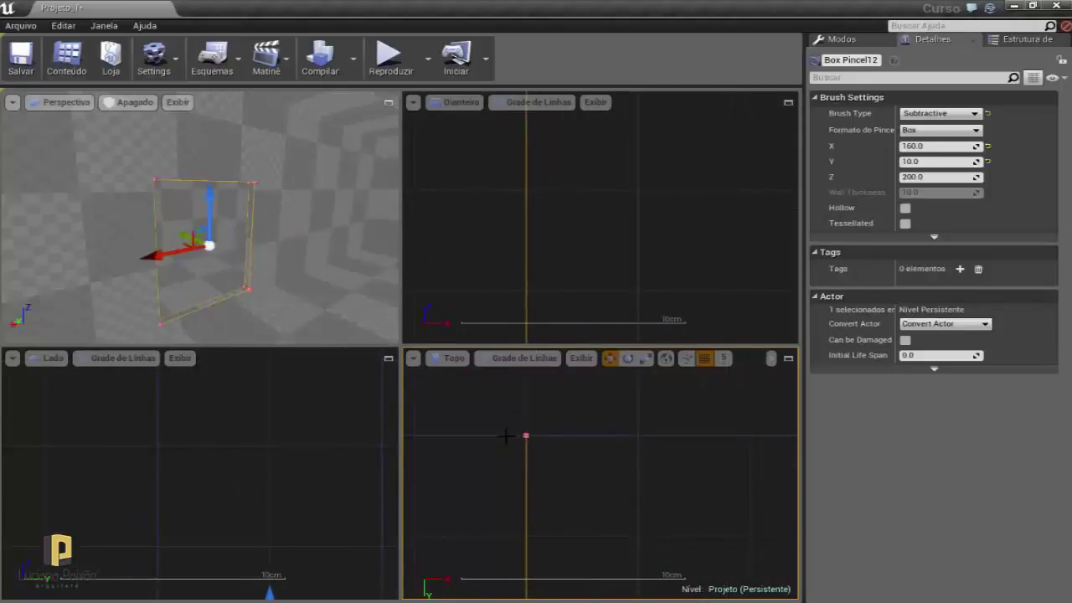
{"action": "left_click", "coordinate": [494, 435]}
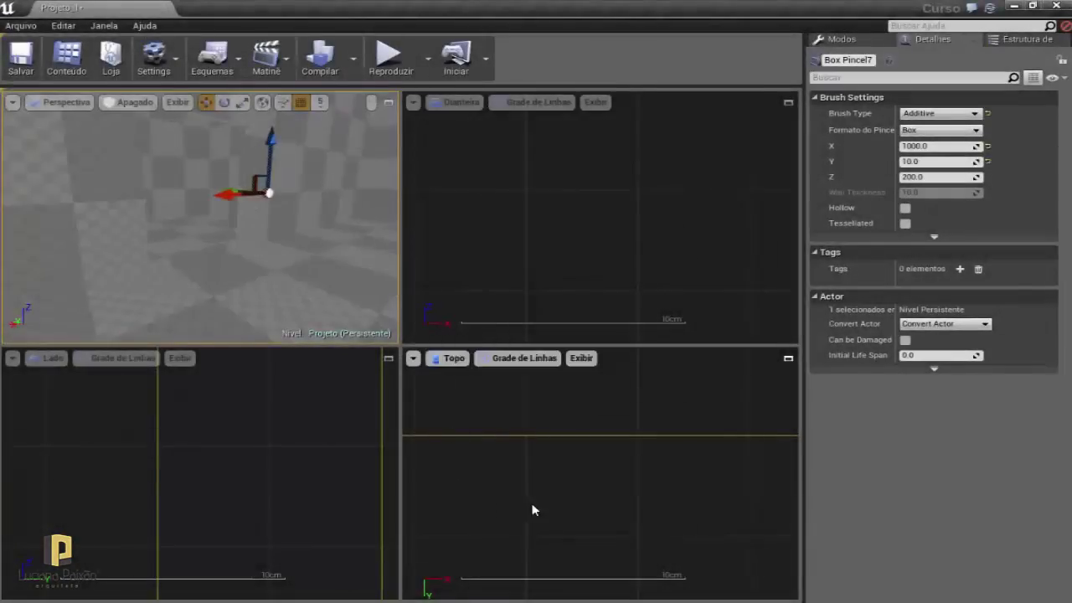
{"action": "left_click", "coordinate": [533, 510]}
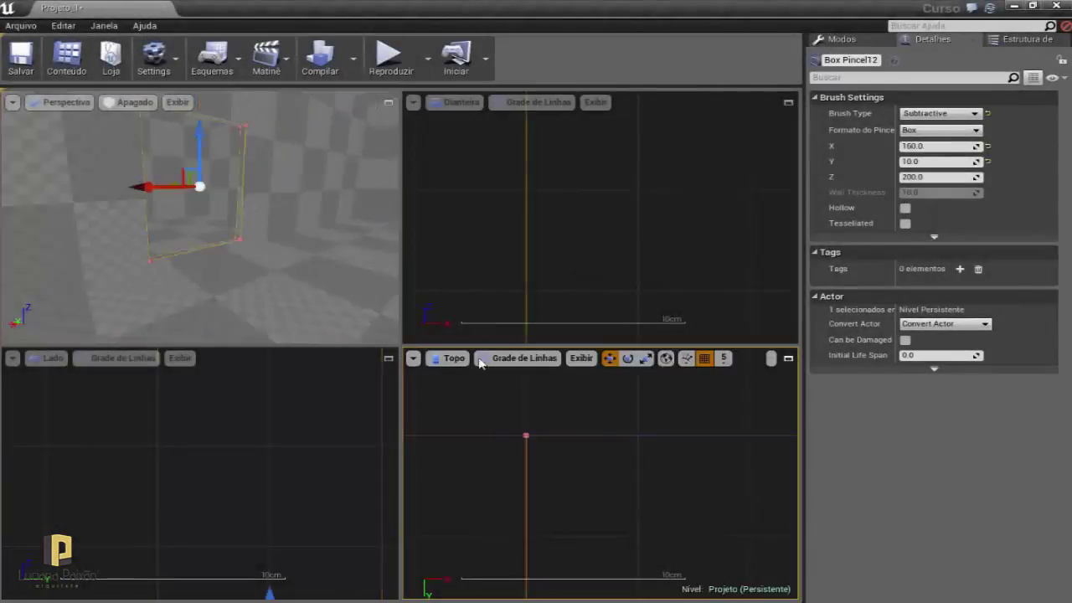
{"action": "key", "text": "f"}
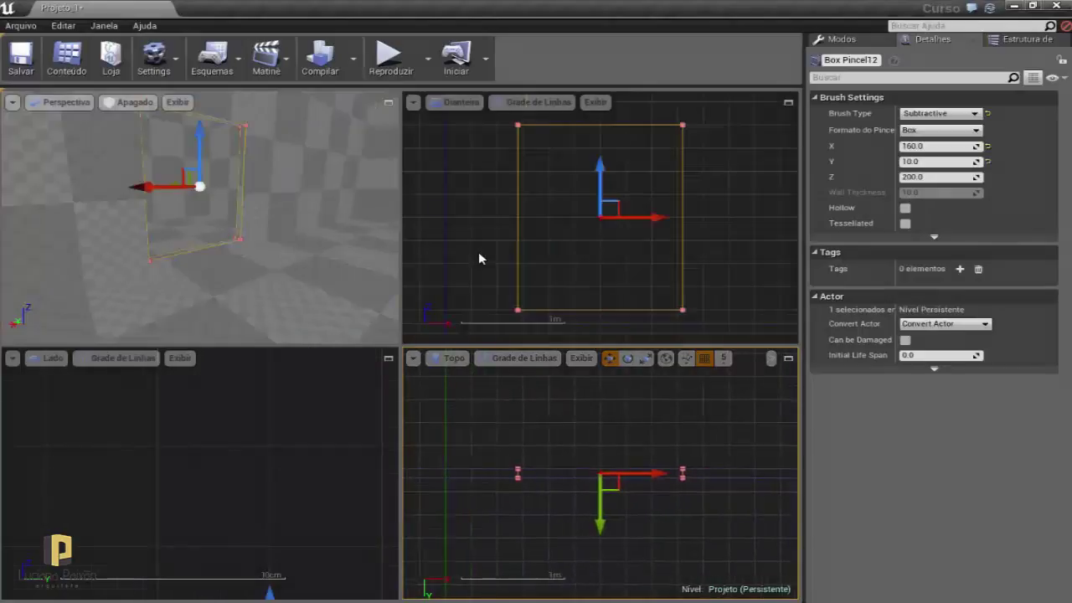
{"action": "right_click_drag", "start_coordinate": [465, 261], "coordinate": [447, 194]}
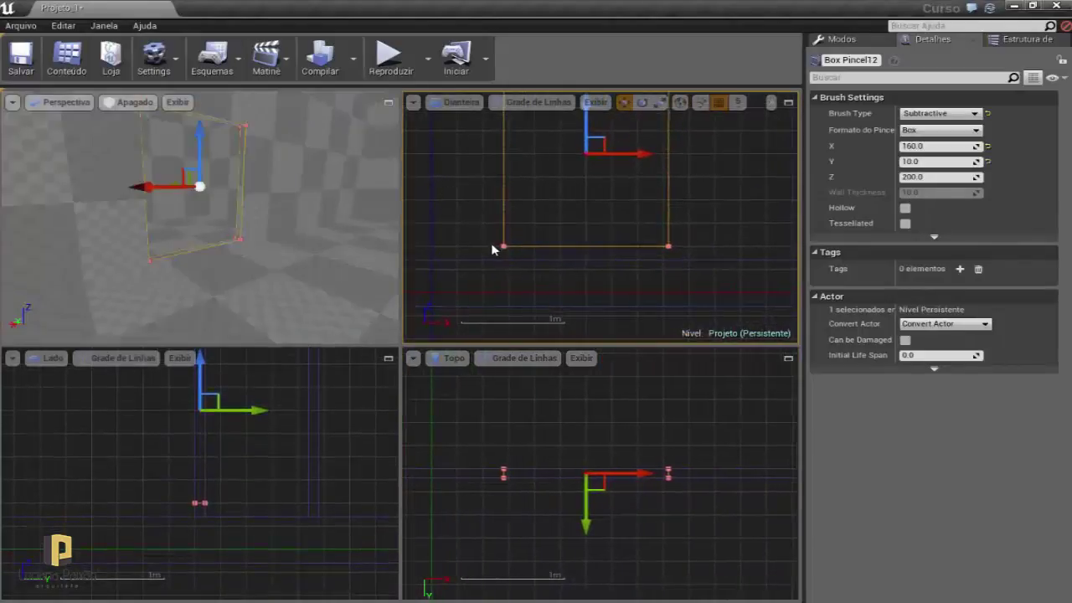
{"action": "middle_click", "coordinate": [504, 247], "text": "alt"}
{"action": "scroll", "coordinate": [504, 248], "scroll_direction": "up", "scroll_amount": 2}
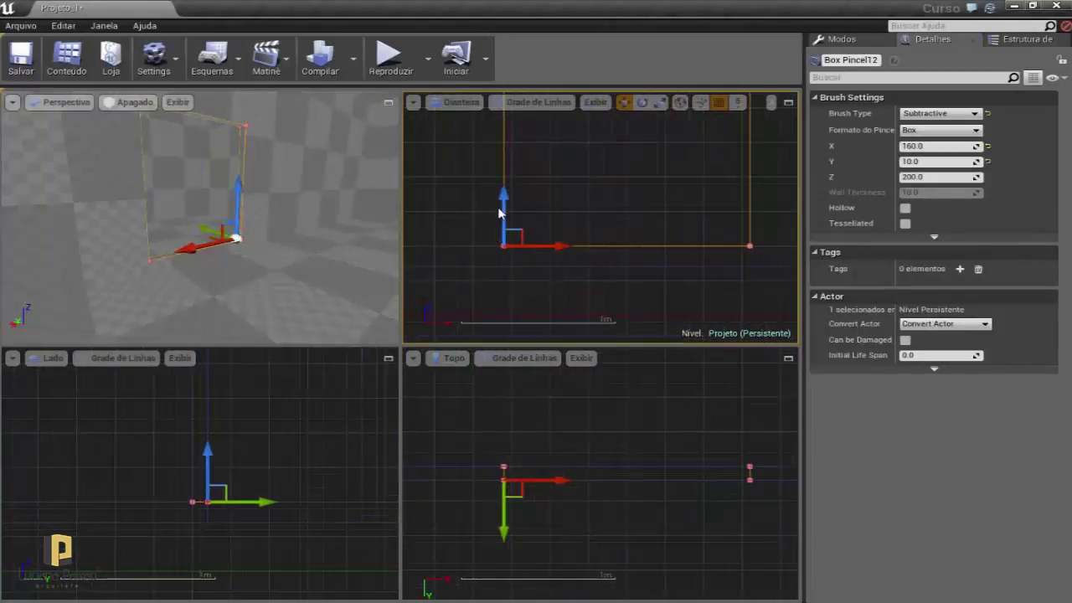
{"action": "left_click_drag", "start_coordinate": [503, 204], "coordinate": [505, 226]}
Select the corridor floor in perspective and bring up its Play From Here menu
{"action": "right_click_drag", "start_coordinate": [270, 250], "coordinate": [230, 275]}
{"action": "left_click", "coordinate": [268, 252]}
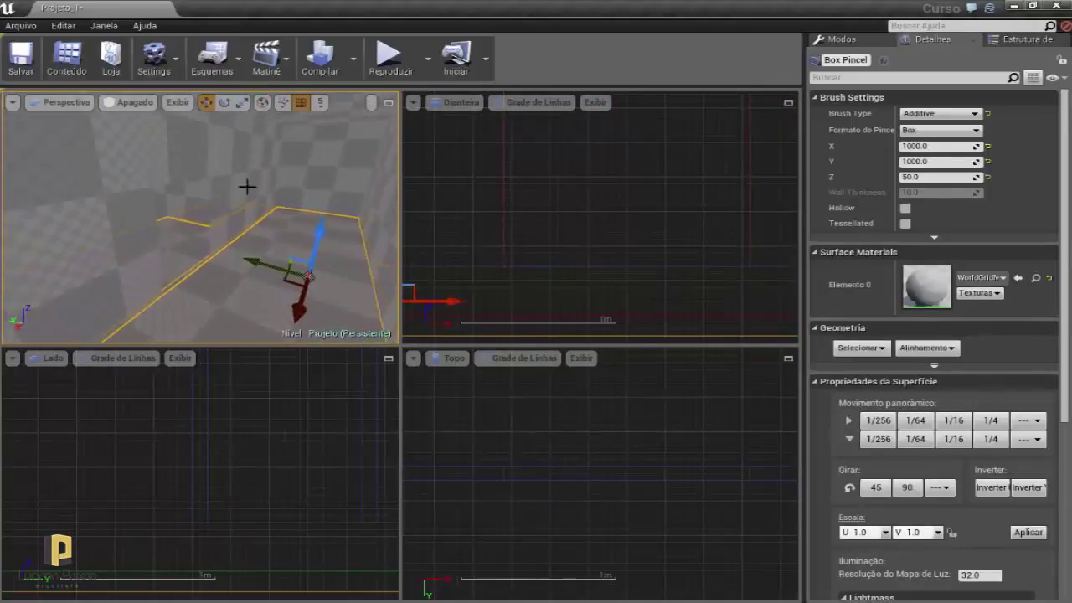
{"action": "right_click", "coordinate": [233, 296]}
Play from this spot and walk the character with W down the corridor, then stop
{"action": "left_click", "coordinate": [286, 540]}
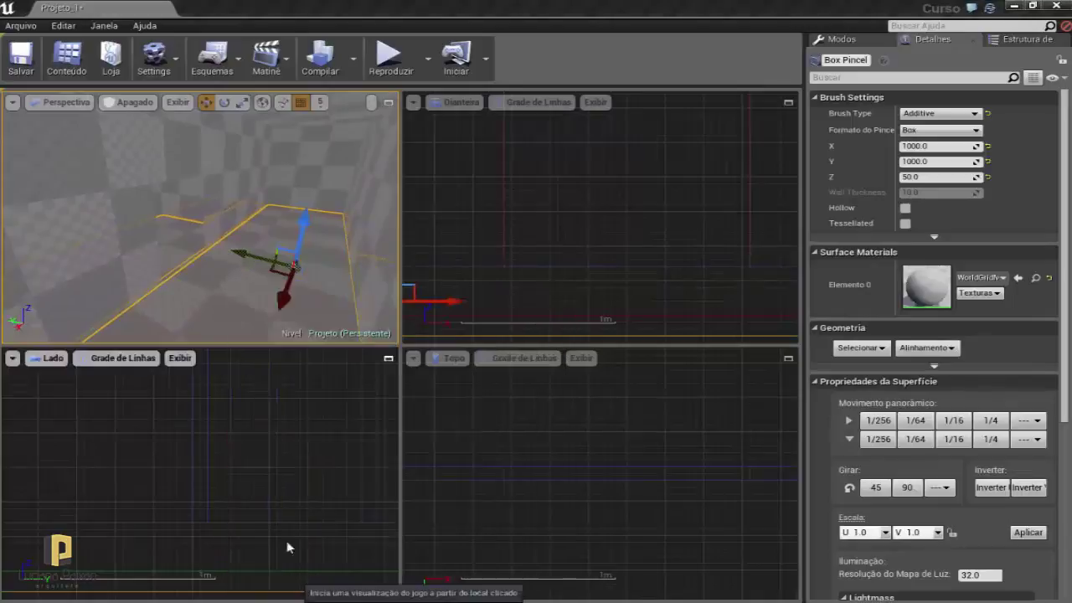
{"action": "left_click", "coordinate": [220, 268]}
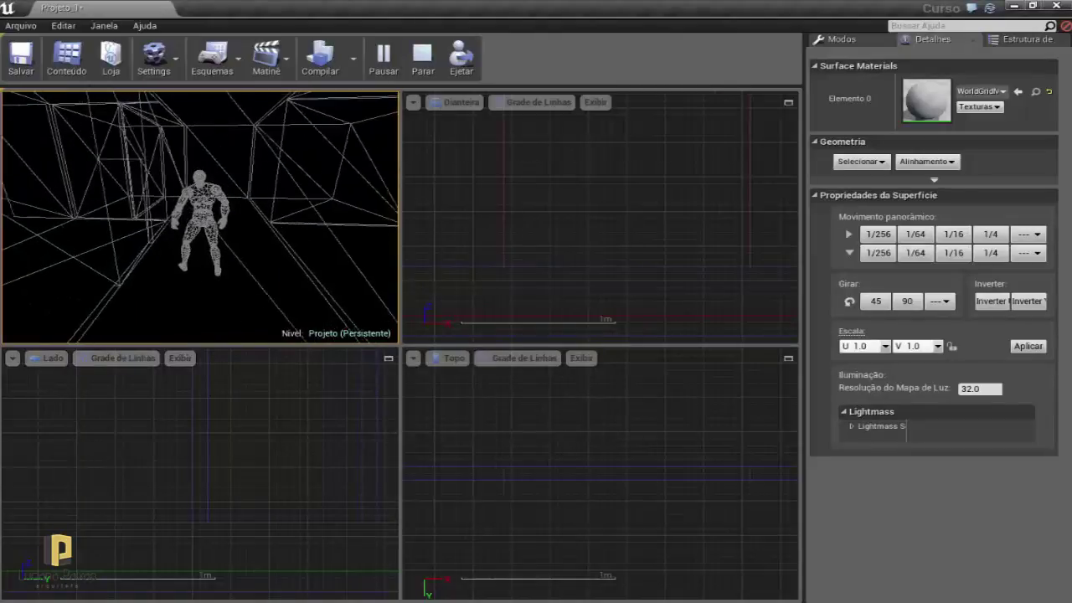
{"action": "key", "text": "w"}
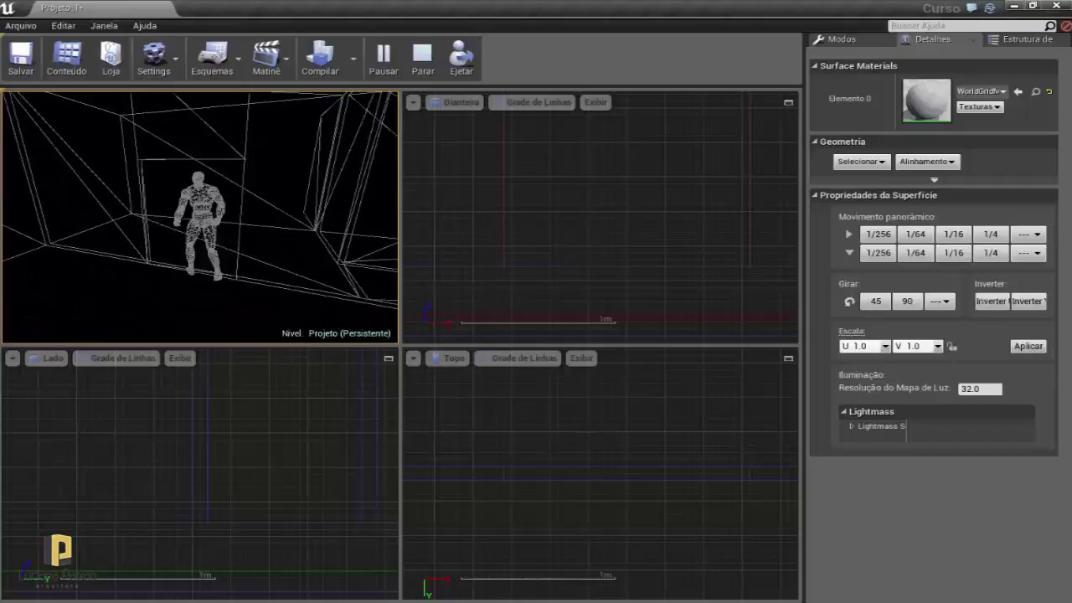
{"action": "key", "text": "Escape"}
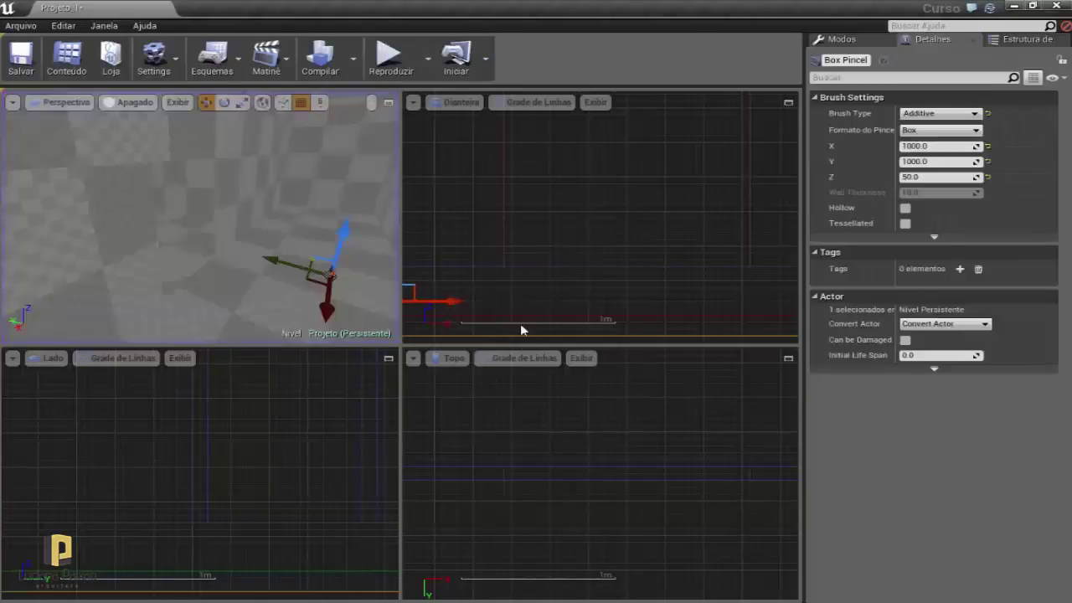
Select Box Pincel12, the 160 × 10 × 200 subtractive door brush, frame it, and check the World Outliner
{"action": "scroll", "coordinate": [457, 469], "scroll_direction": "up", "scroll_amount": 5}
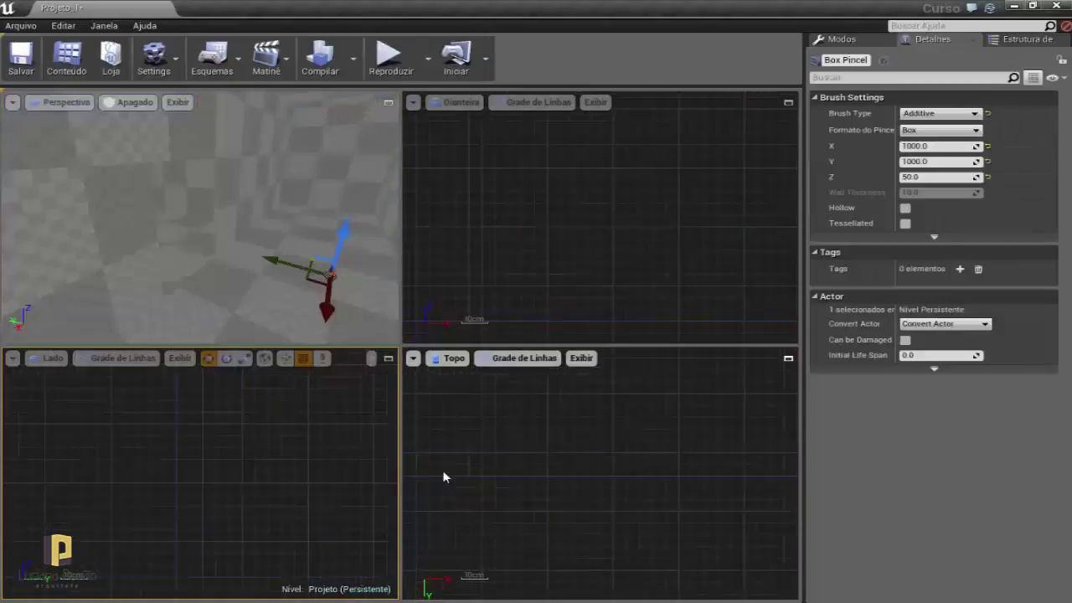
{"action": "scroll", "coordinate": [450, 477], "scroll_direction": "down", "scroll_amount": 5}
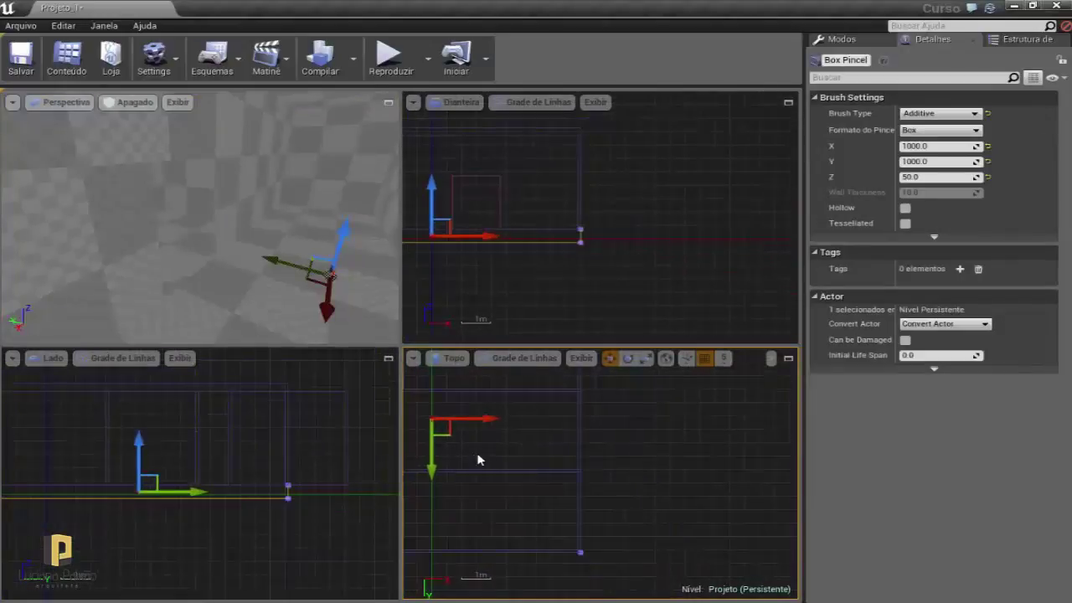
{"action": "right_click_drag", "start_coordinate": [507, 197], "coordinate": [527, 181]}
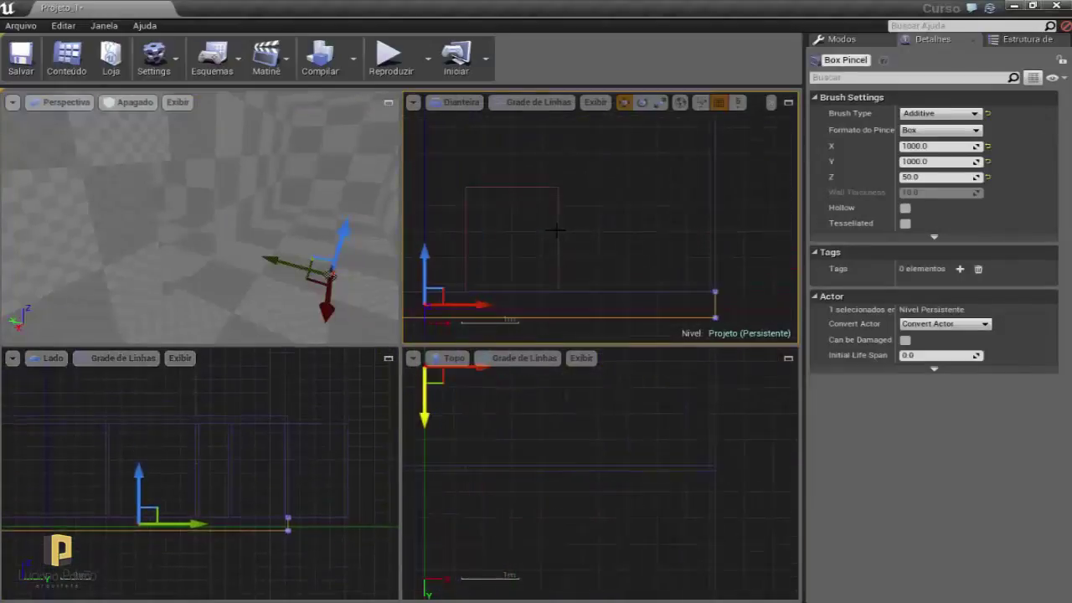
{"action": "left_click", "coordinate": [526, 186]}
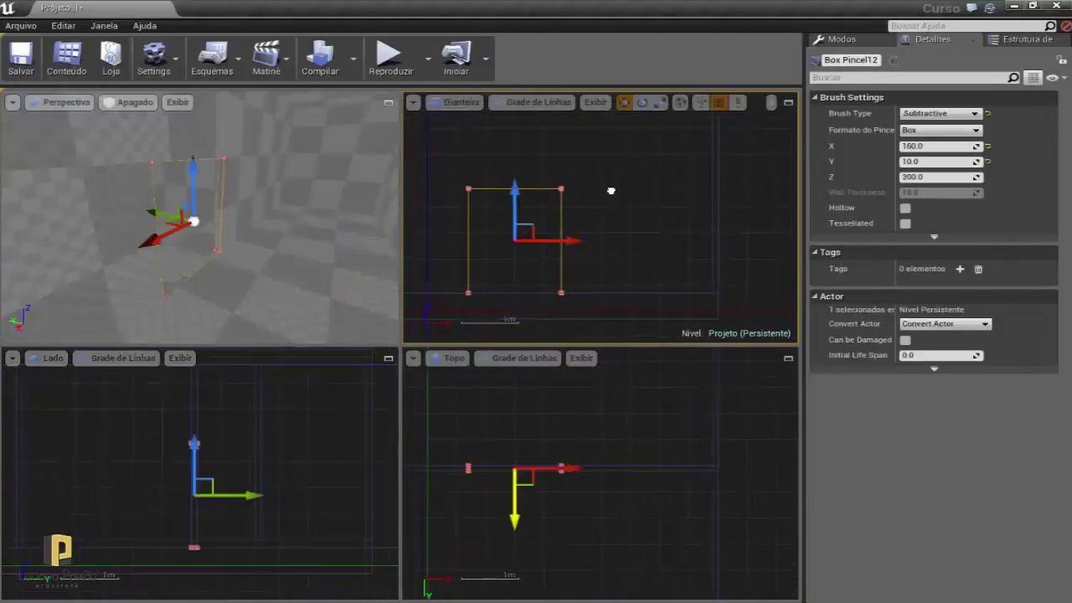
{"action": "key", "text": "f"}
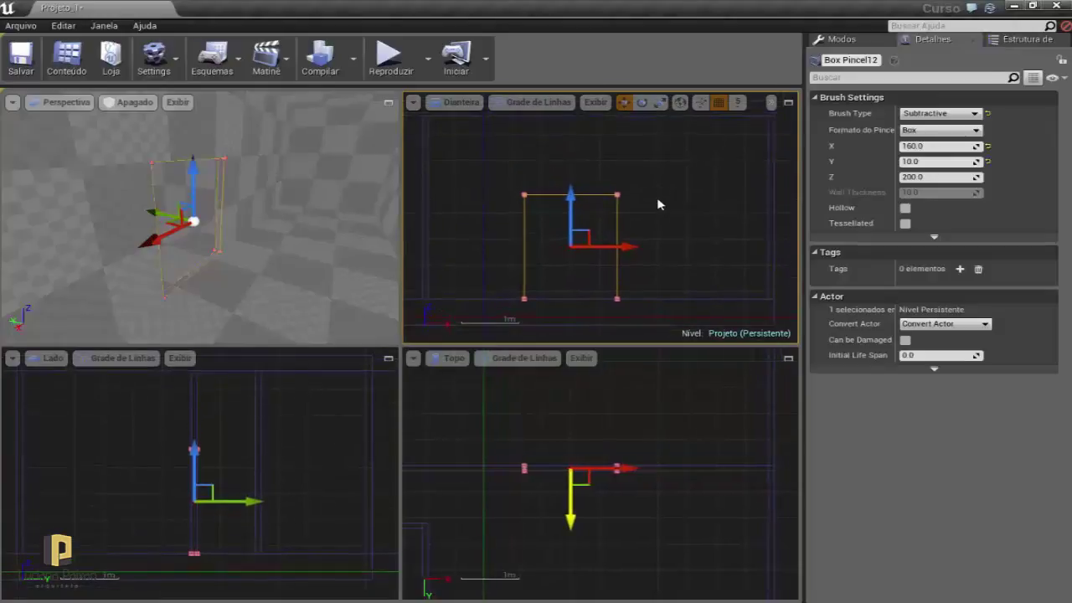
{"action": "scroll", "coordinate": [658, 203], "scroll_direction": "up", "scroll_amount": 3}
{"action": "left_click", "coordinate": [1021, 39]}
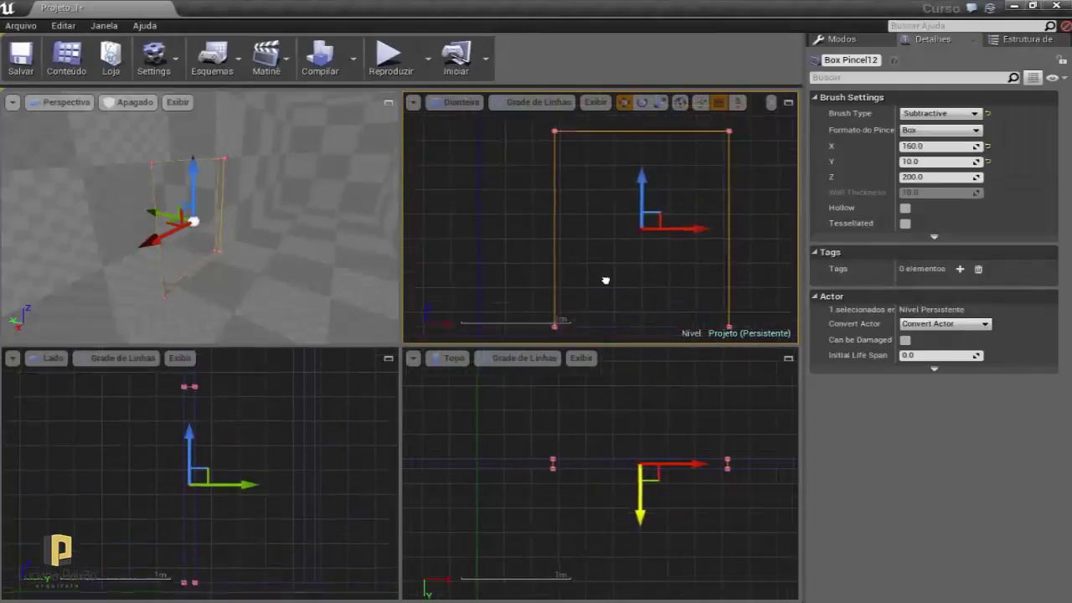
{"action": "right_click_drag", "start_coordinate": [606, 280], "coordinate": [594, 230]}
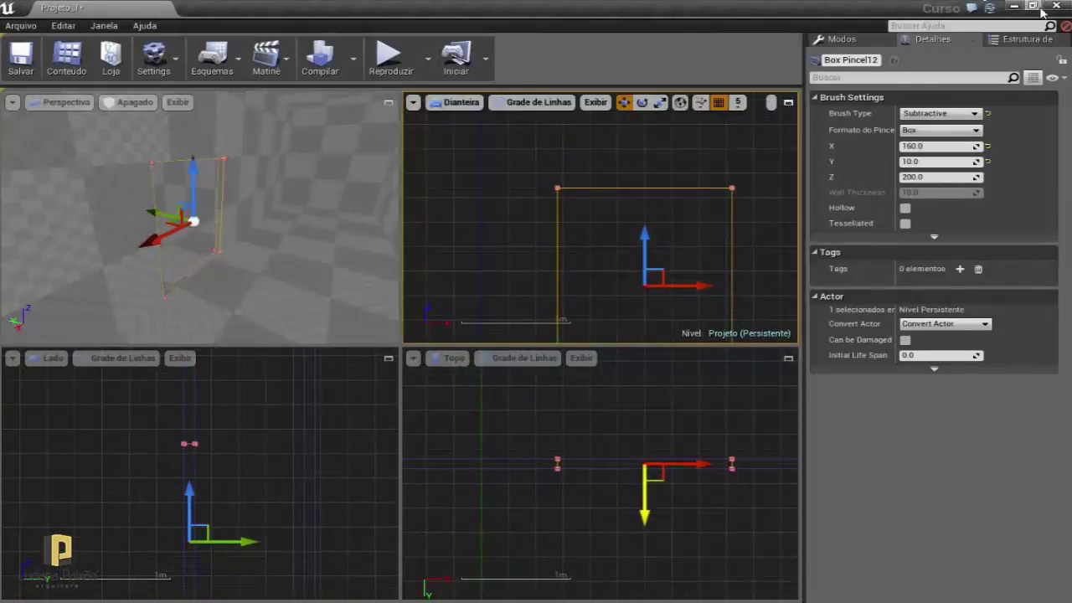
Switch to Geometry Editing mode and box-select the door brush's top vertices
{"action": "left_click", "coordinate": [840, 40]}
{"action": "left_click", "coordinate": [991, 70]}
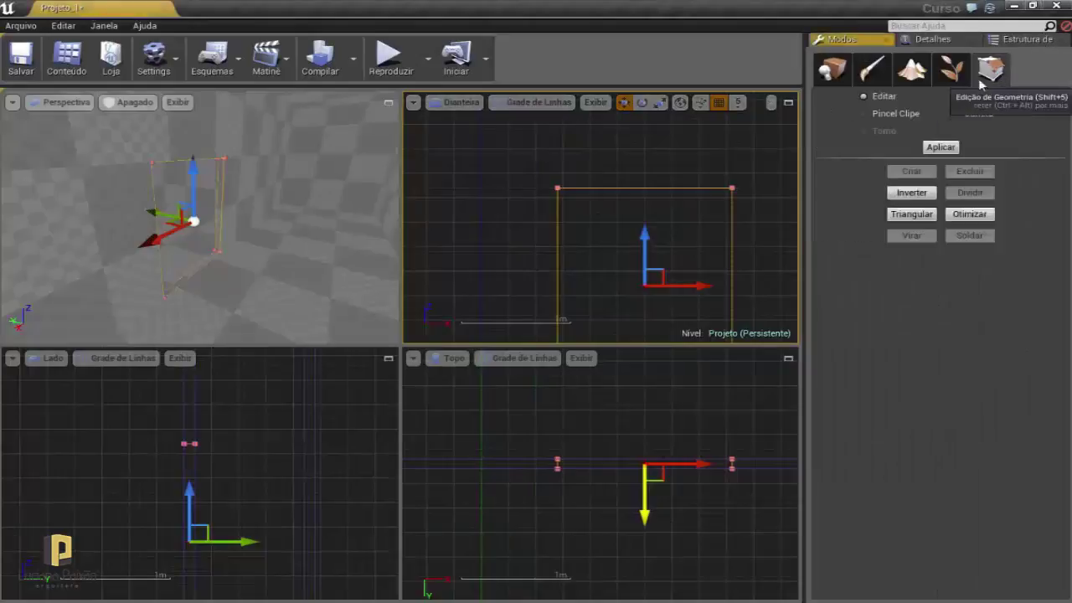
{"action": "left_click", "coordinate": [629, 189]}
{"action": "right_click_drag", "start_coordinate": [629, 189], "coordinate": [540, 177]}
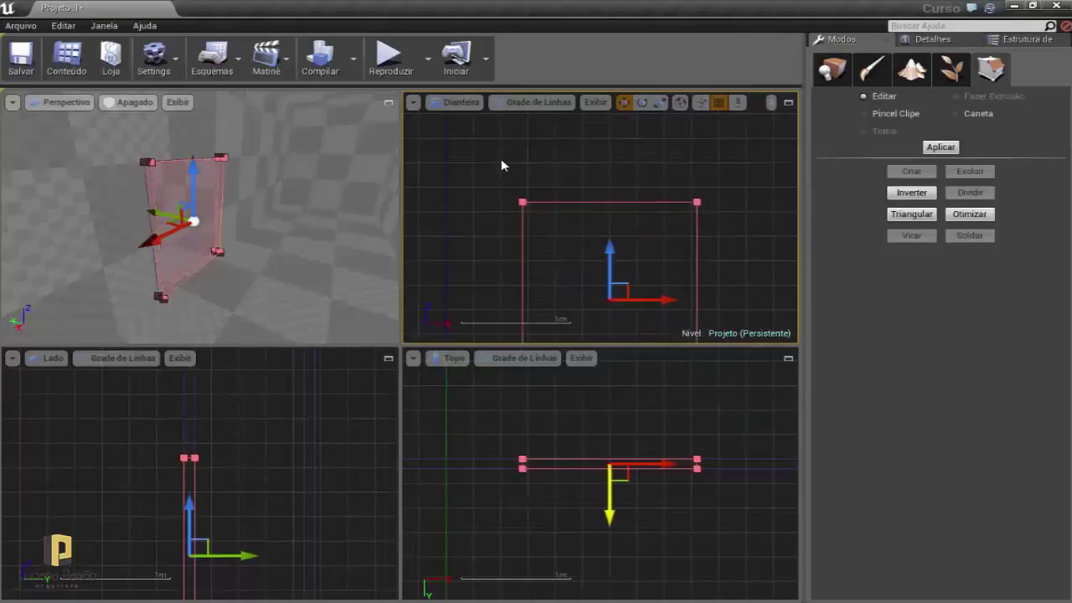
{"action": "left_click_drag", "start_coordinate": [503, 163], "coordinate": [721, 234]}
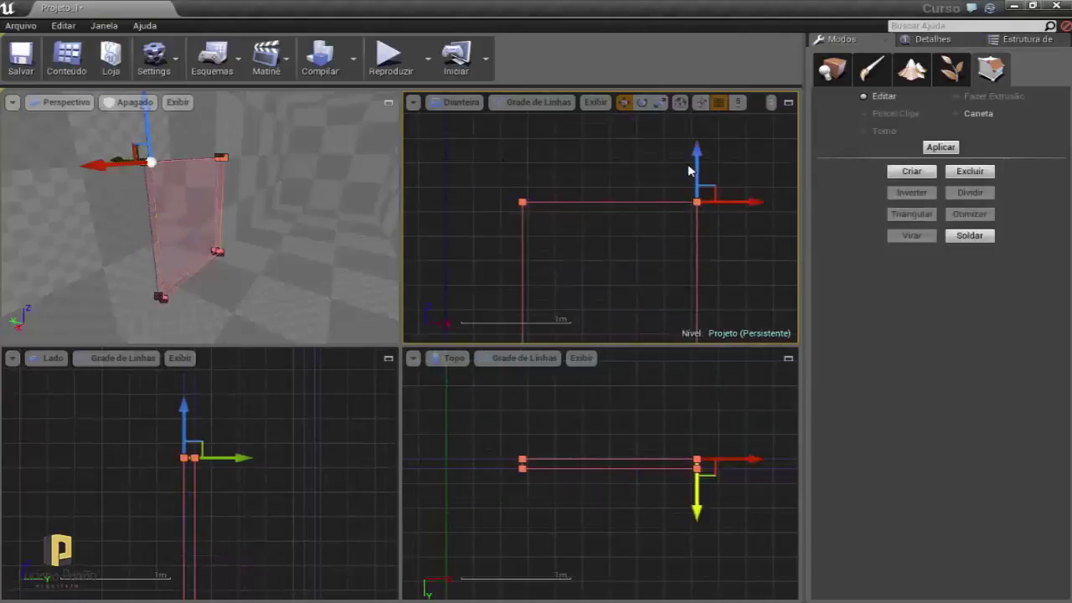
With grid snap set to 50, drag the top vertices up to heighten the doorway
{"action": "left_click", "coordinate": [736, 103]}
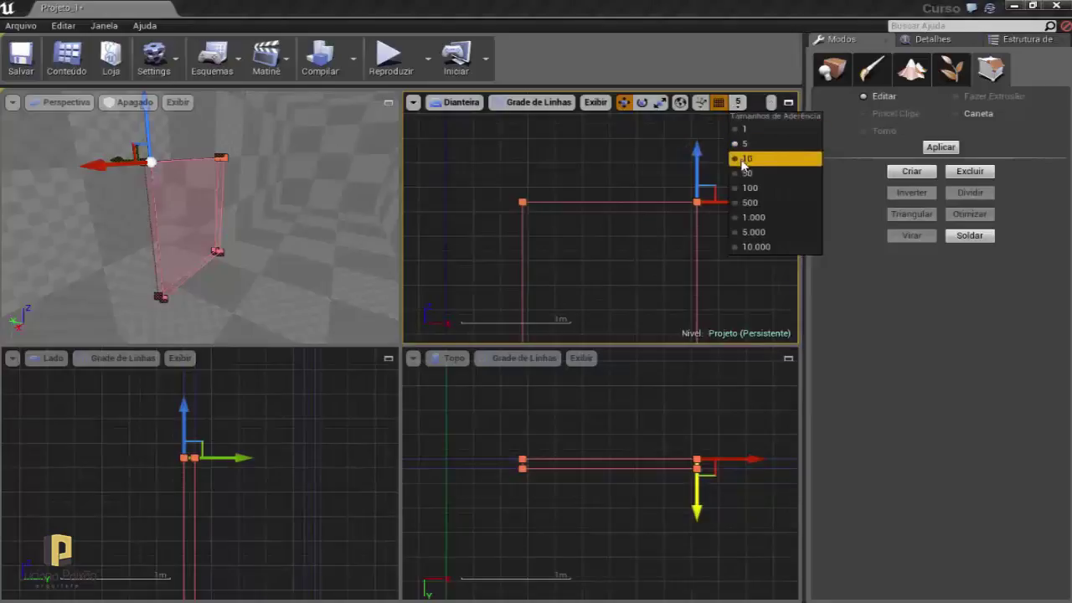
{"action": "left_click", "coordinate": [748, 174]}
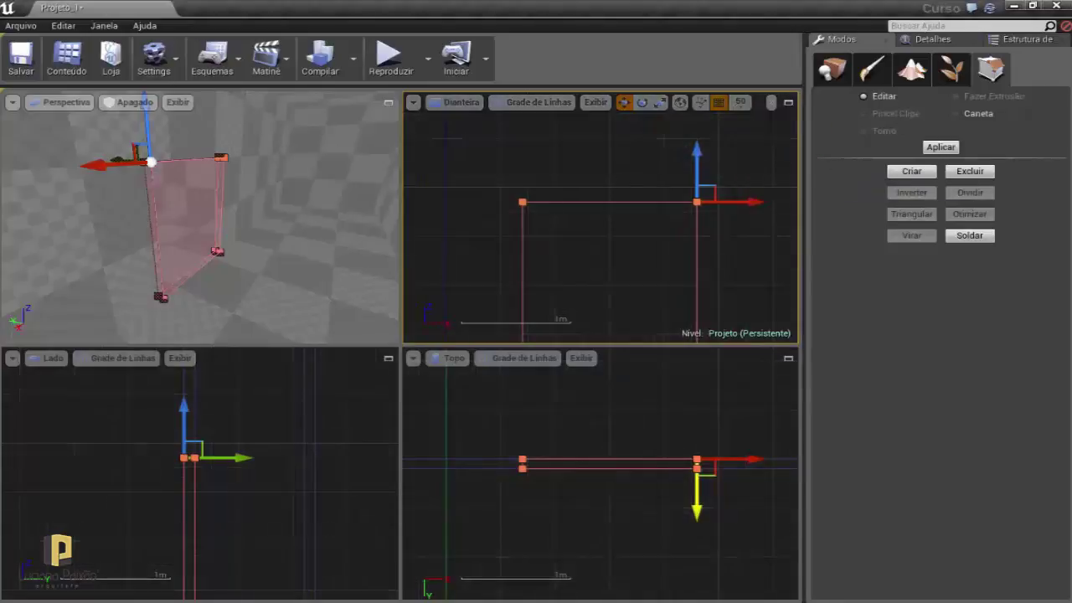
{"action": "scroll", "coordinate": [631, 207], "scroll_direction": "down", "scroll_amount": 2}
{"action": "scroll", "coordinate": [632, 207], "scroll_direction": "down", "scroll_amount": 3}
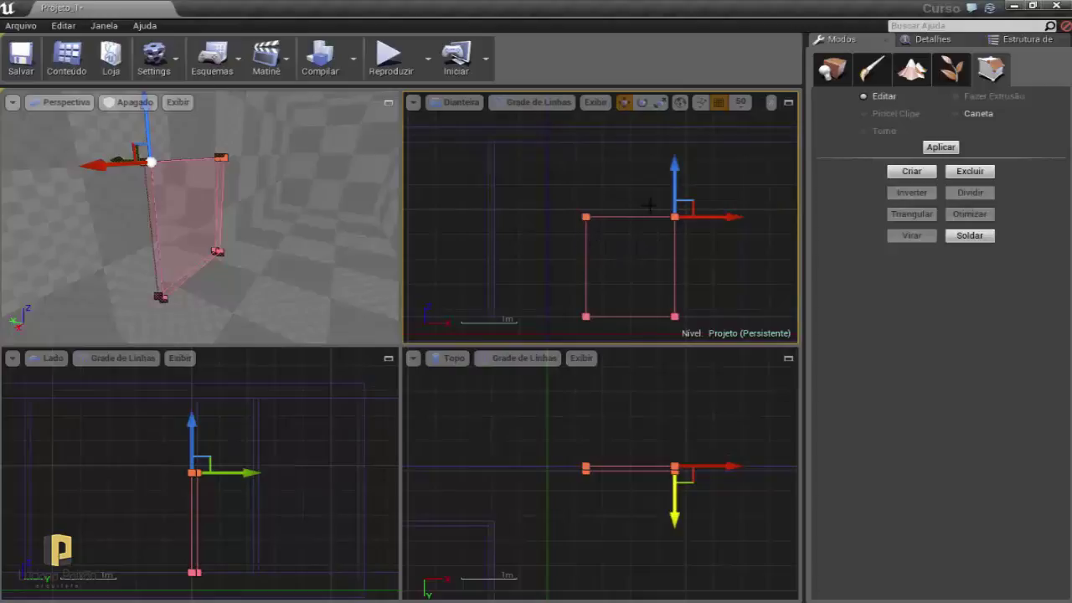
{"action": "left_click_drag", "start_coordinate": [677, 170], "coordinate": [673, 155]}
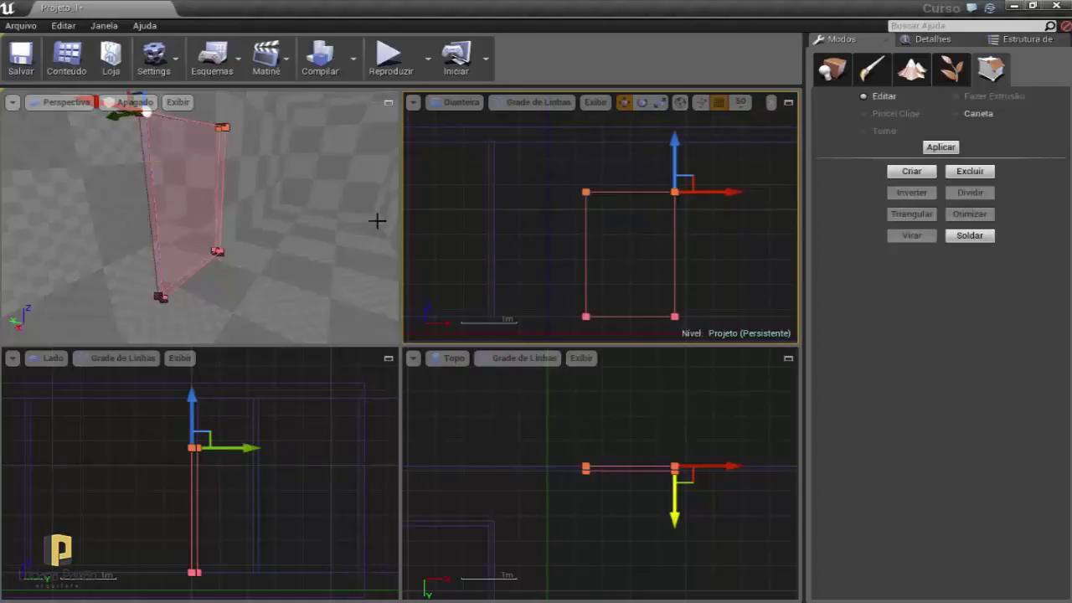
{"action": "left_click", "coordinate": [527, 233]}
{"action": "left_click", "coordinate": [272, 208]}
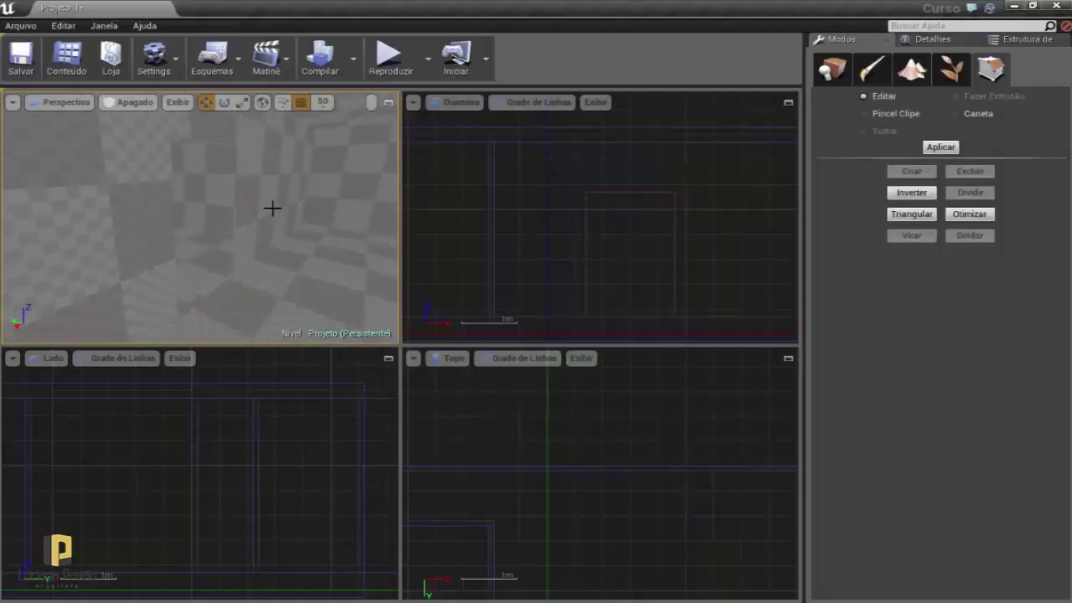
Set grid snapping to 10 and raise the doorway brush's top edge one step
{"action": "left_click", "coordinate": [616, 191]}
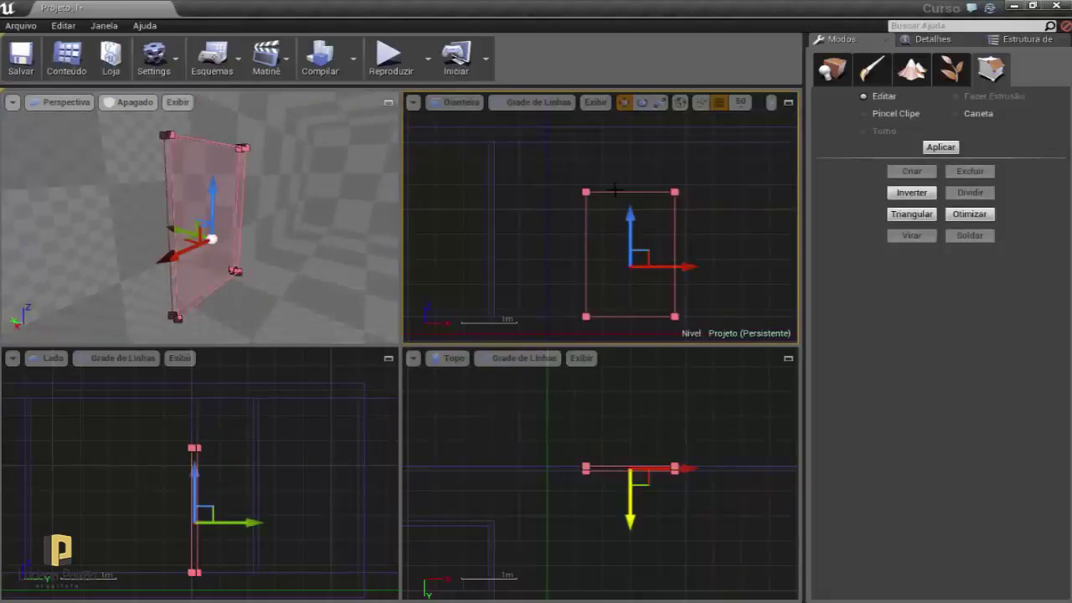
{"action": "left_click", "coordinate": [741, 102]}
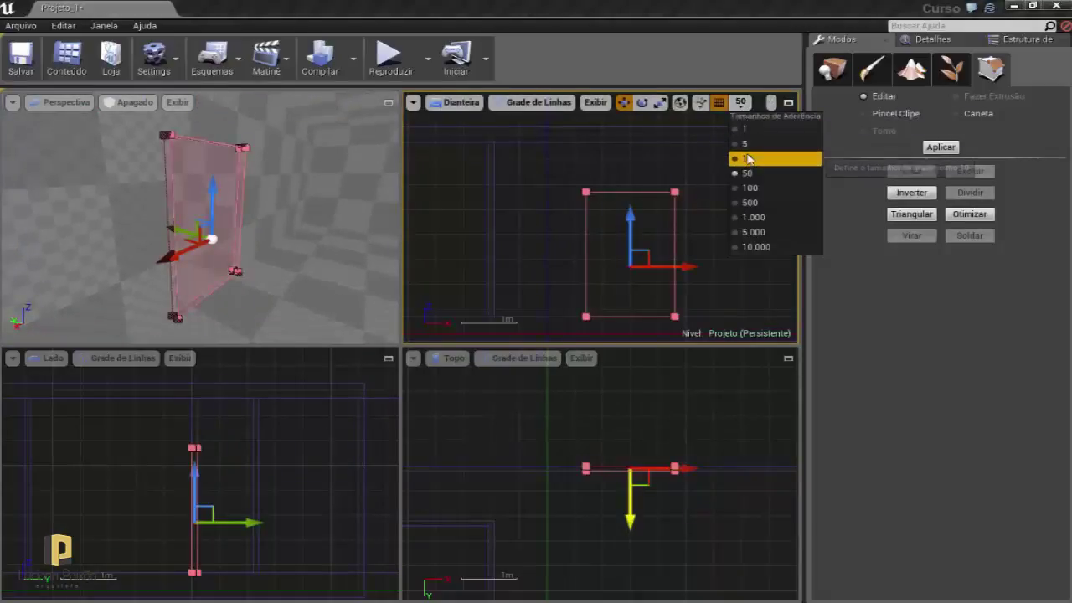
{"action": "left_click", "coordinate": [739, 157]}
{"action": "left_click", "coordinate": [615, 192]}
{"action": "scroll", "coordinate": [612, 201], "scroll_direction": "up", "scroll_amount": 2}
{"action": "scroll", "coordinate": [663, 170], "scroll_direction": "up", "scroll_amount": 2}
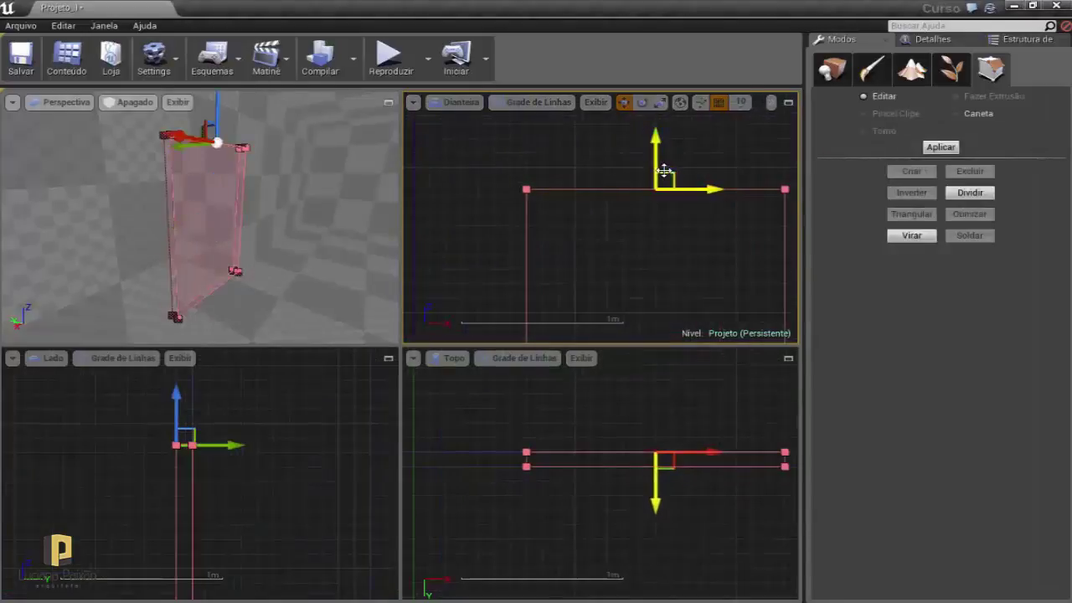
{"action": "scroll", "coordinate": [658, 164], "scroll_direction": "up", "scroll_amount": 1}
{"action": "left_click_drag", "start_coordinate": [657, 164], "coordinate": [653, 145]}
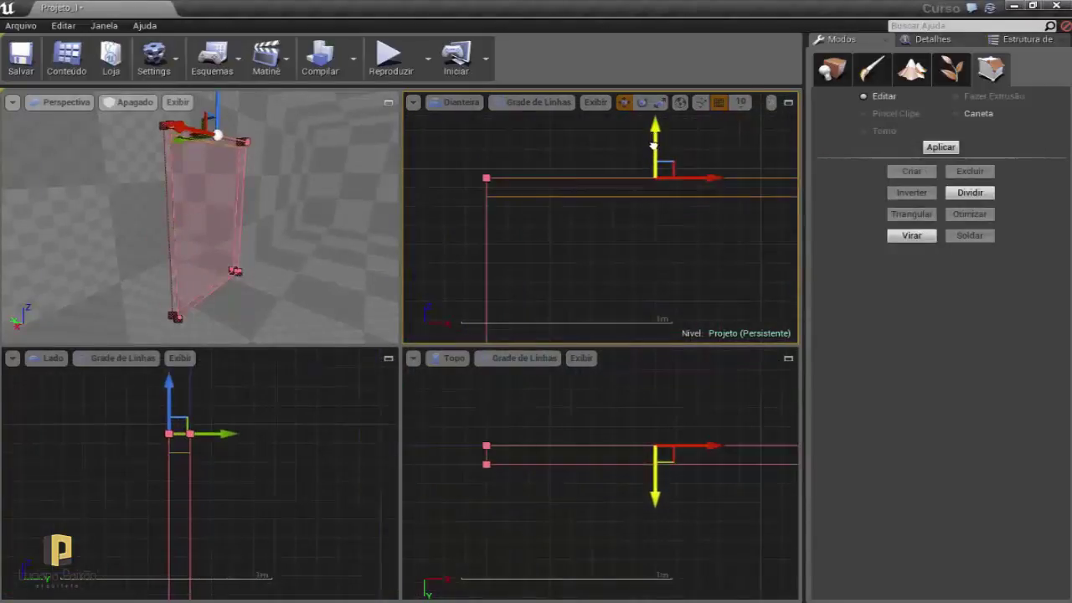
{"action": "left_click", "coordinate": [592, 245]}
Select the small doorway brush and start a playtest from the Perspective view with Reproduzir Daqui
{"action": "scroll", "coordinate": [478, 215], "scroll_direction": "down", "scroll_amount": 5}
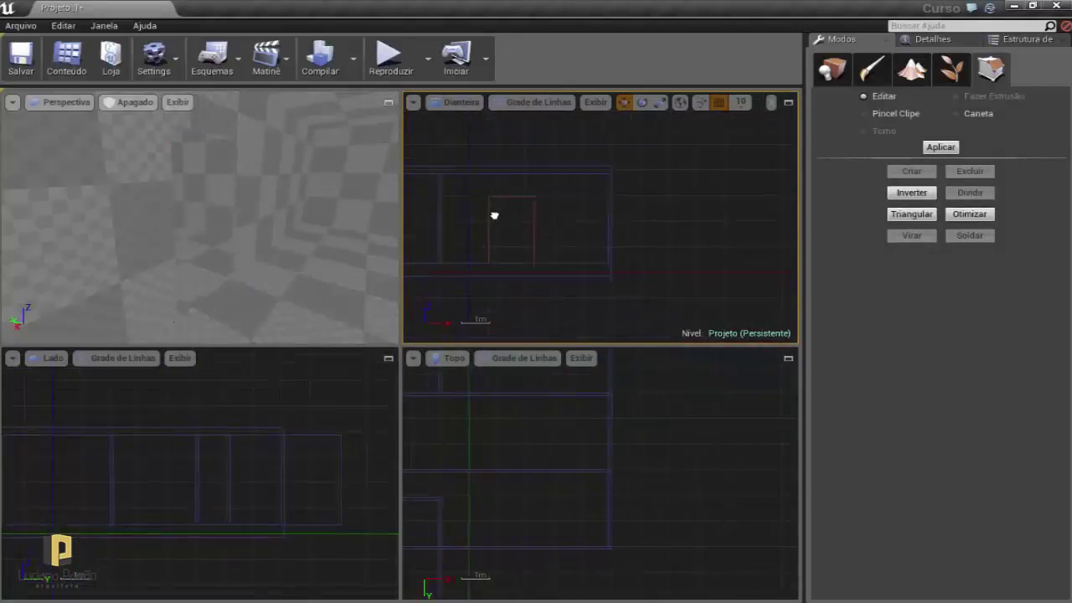
{"action": "right_click_drag", "start_coordinate": [494, 215], "coordinate": [528, 221]}
{"action": "left_click", "coordinate": [519, 215]}
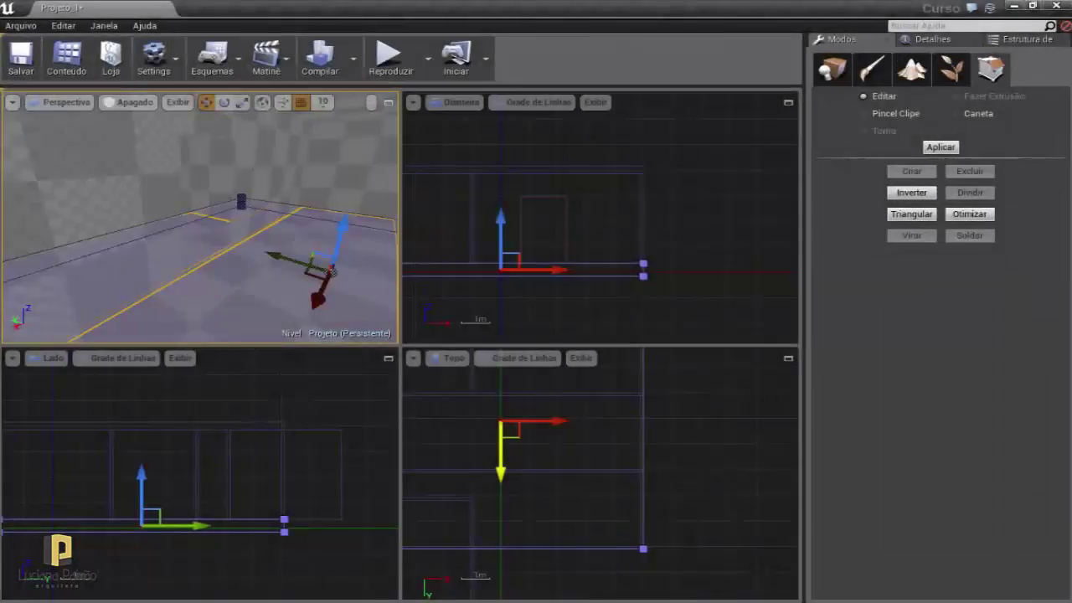
{"action": "right_click", "coordinate": [258, 267]}
{"action": "left_click", "coordinate": [306, 563]}
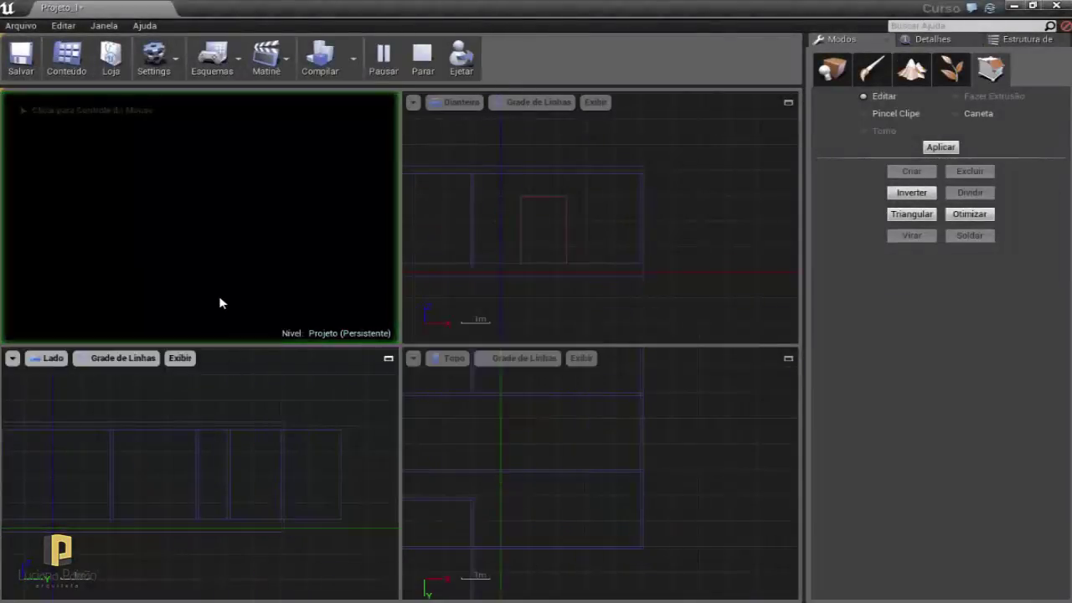
Walk the character with WASD through the taller doorway in fullscreen play, then stop
{"action": "left_click", "coordinate": [220, 303]}
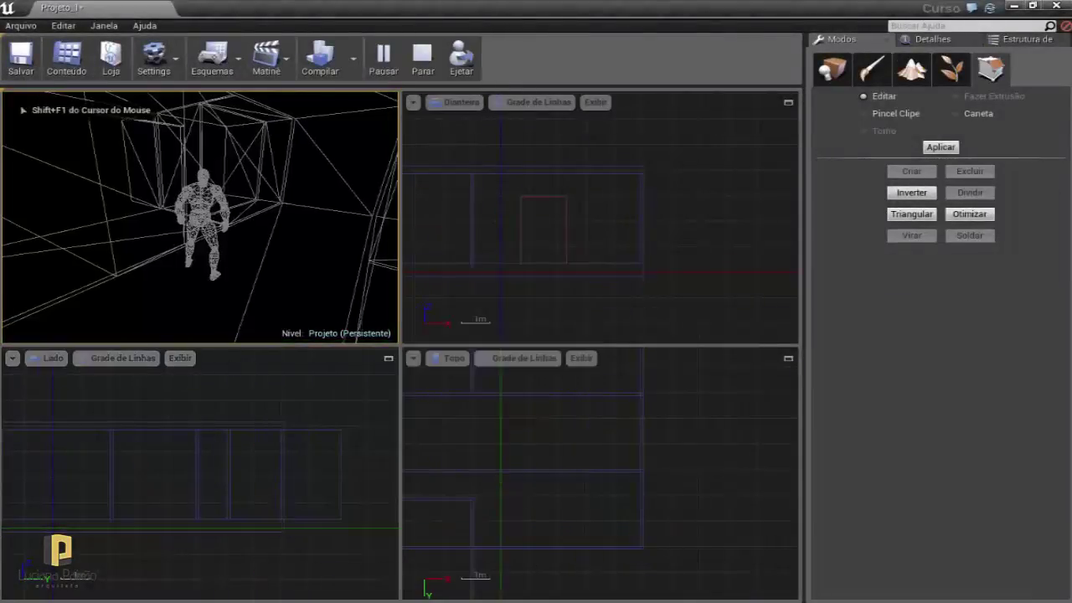
{"action": "key", "text": "a"}
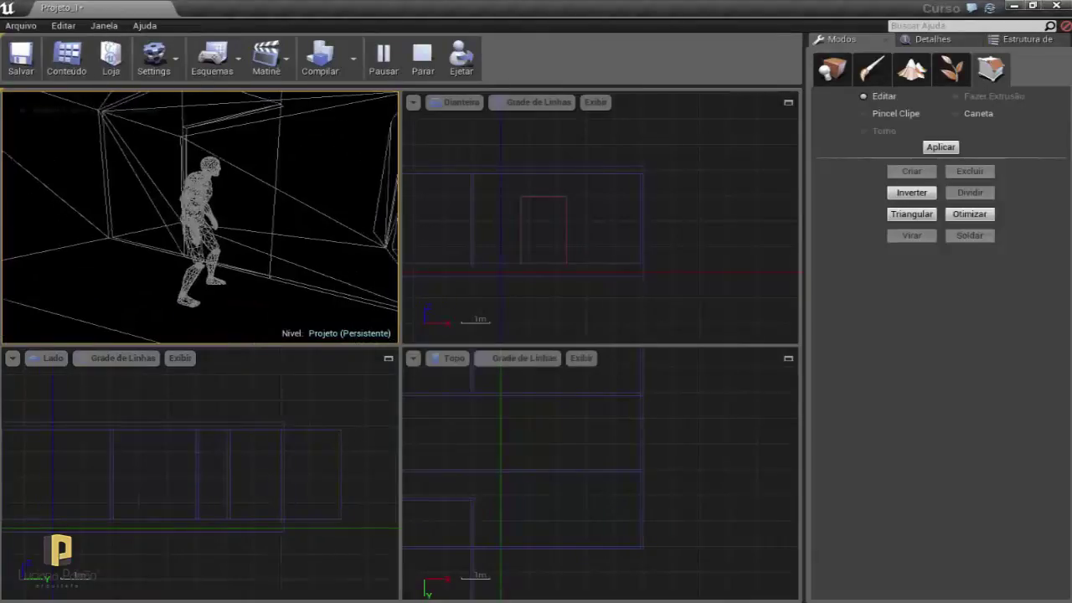
{"action": "key", "text": "w"}
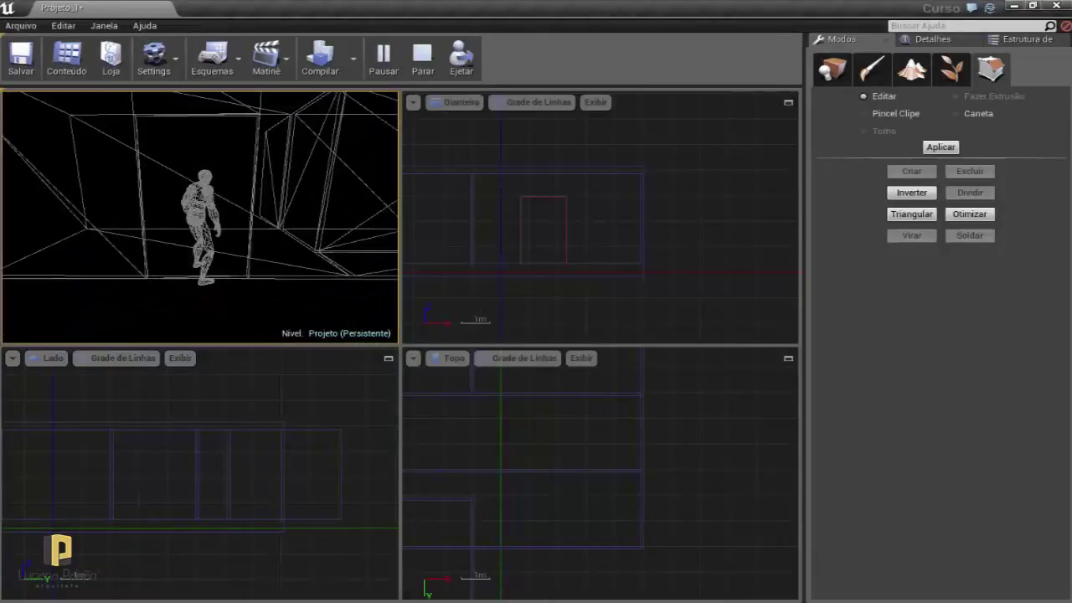
{"action": "key", "text": "F11"}
{"action": "left_click", "coordinate": [390, 295]}
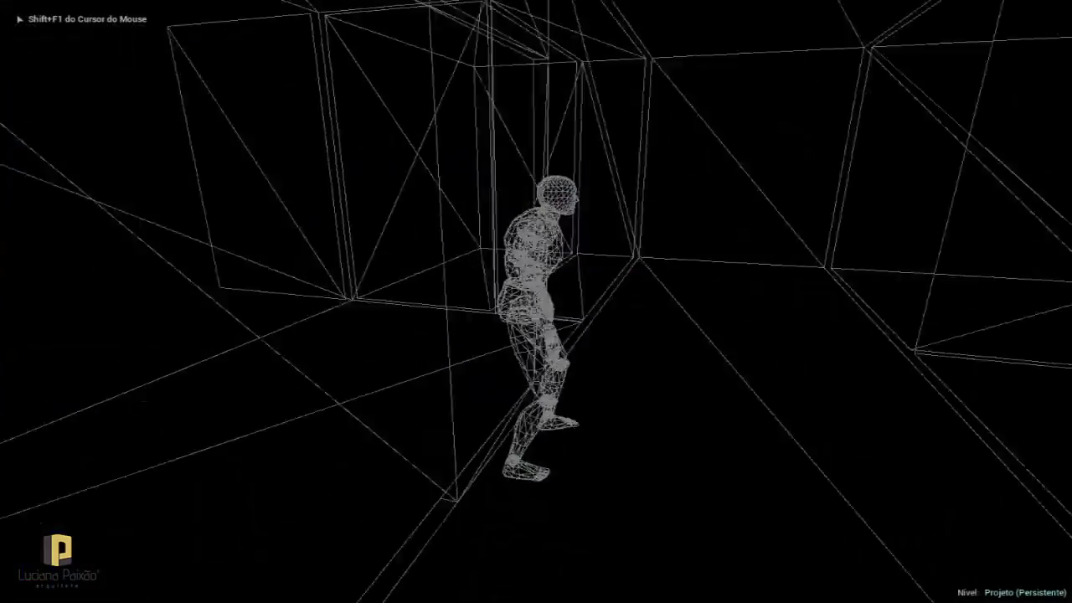
{"action": "key", "text": "s"}
{"action": "key", "text": "w"}
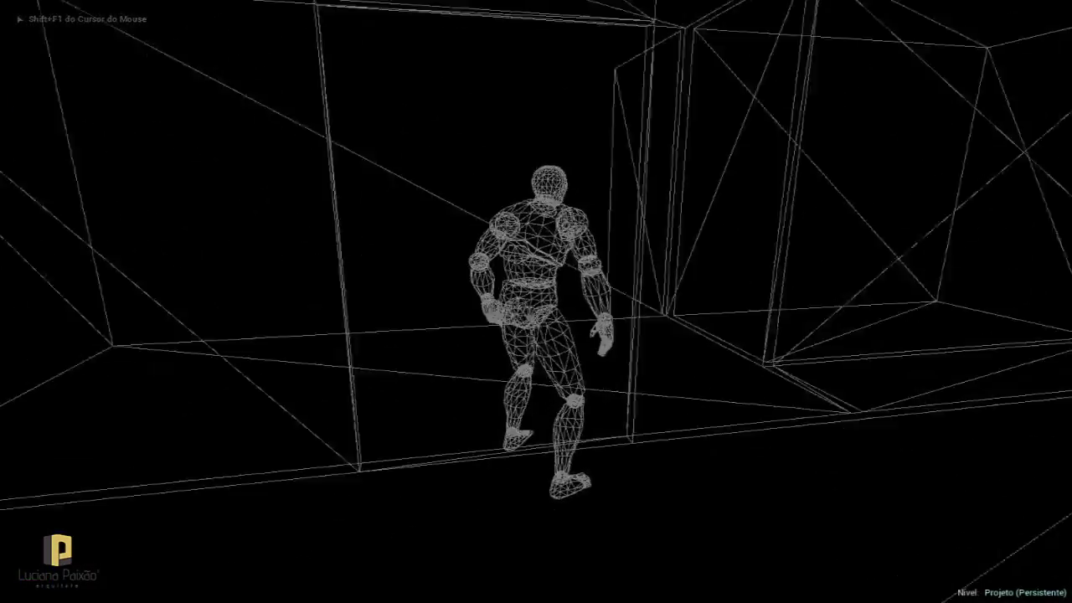
{"action": "key", "text": "a"}
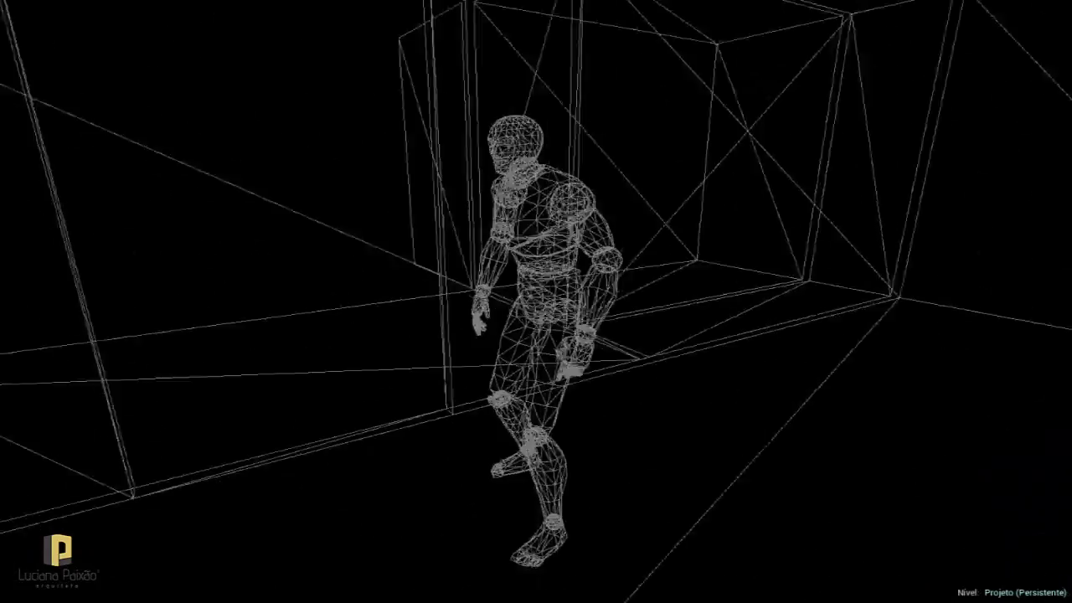
{"action": "key", "text": "Escape"}
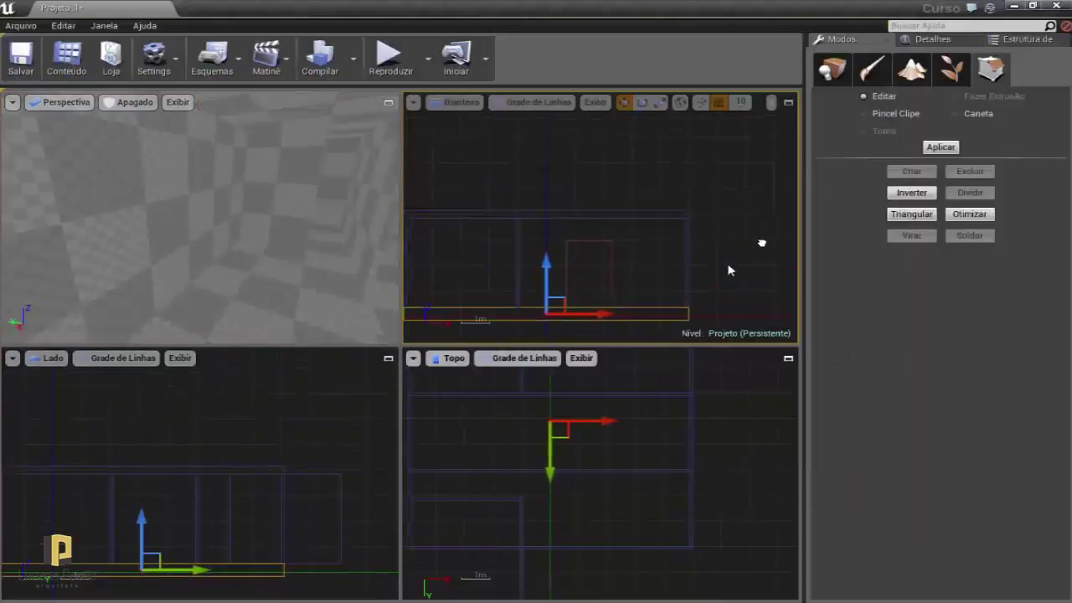
Box-select the room brush vertices in the Top view and move them down one 100-unit snap step
{"action": "scroll", "coordinate": [725, 270], "scroll_direction": "down", "scroll_amount": 5}
{"action": "left_click", "coordinate": [642, 467]}
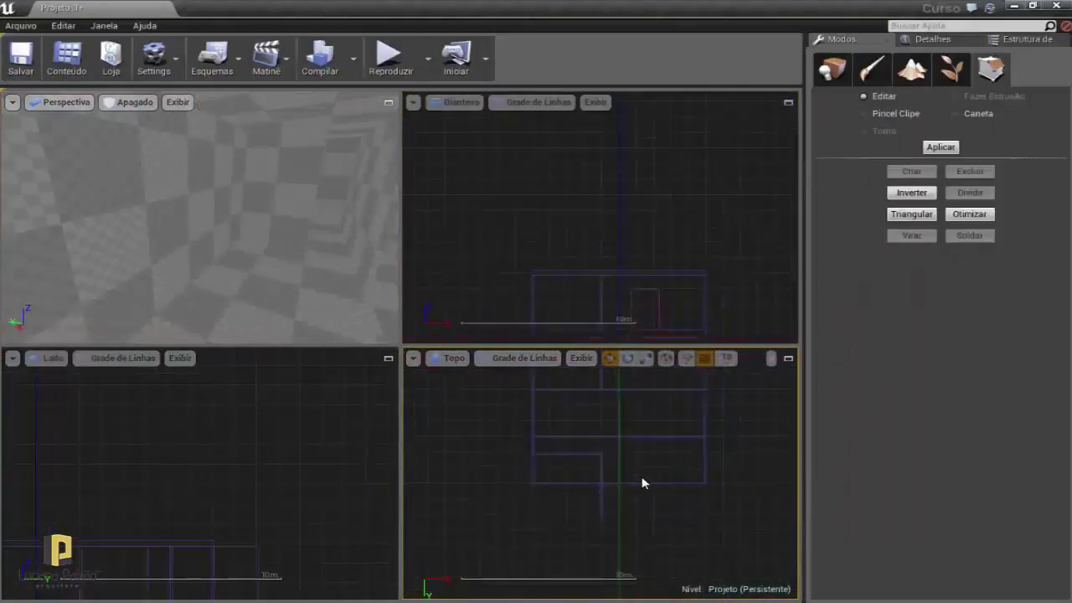
{"action": "scroll", "coordinate": [644, 483], "scroll_direction": "down", "scroll_amount": 1}
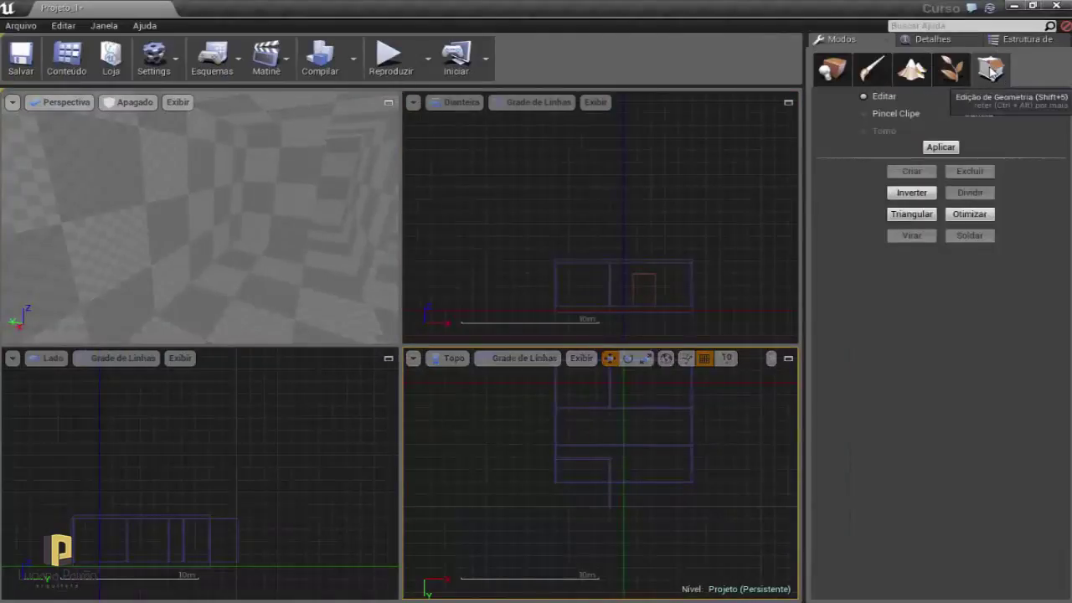
{"action": "right_click_drag", "start_coordinate": [695, 435], "coordinate": [722, 512]}
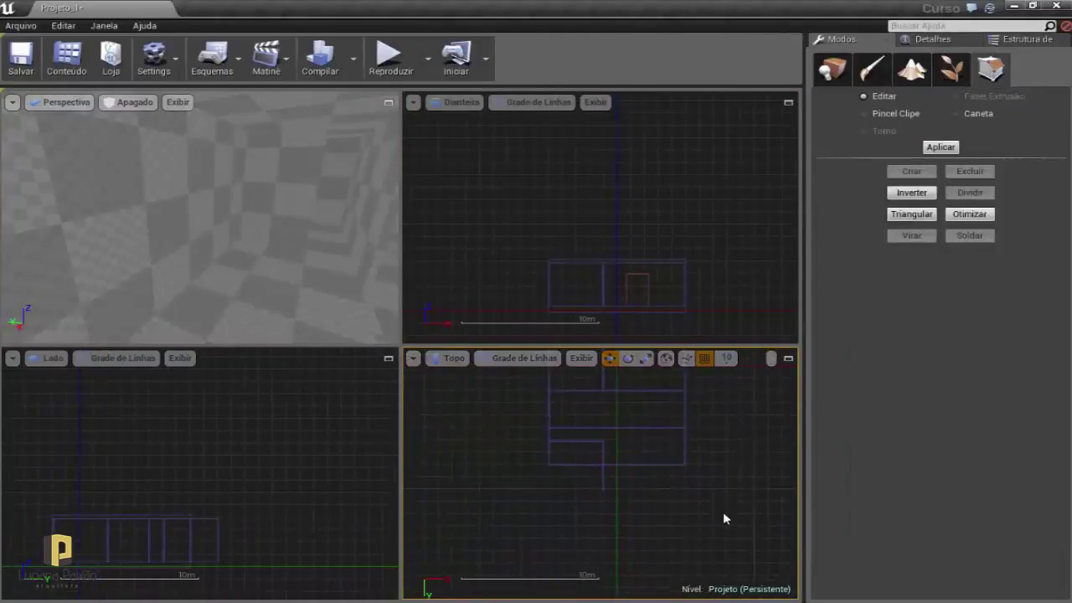
{"action": "mouse_move", "coordinate": [536, 443]}
{"action": "left_mouse_down"}
{"action": "mouse_move", "coordinate": [536, 461]}
{"action": "mouse_move", "coordinate": [728, 516]}
{"action": "mouse_move", "coordinate": [728, 525]}
{"action": "left_mouse_up"}
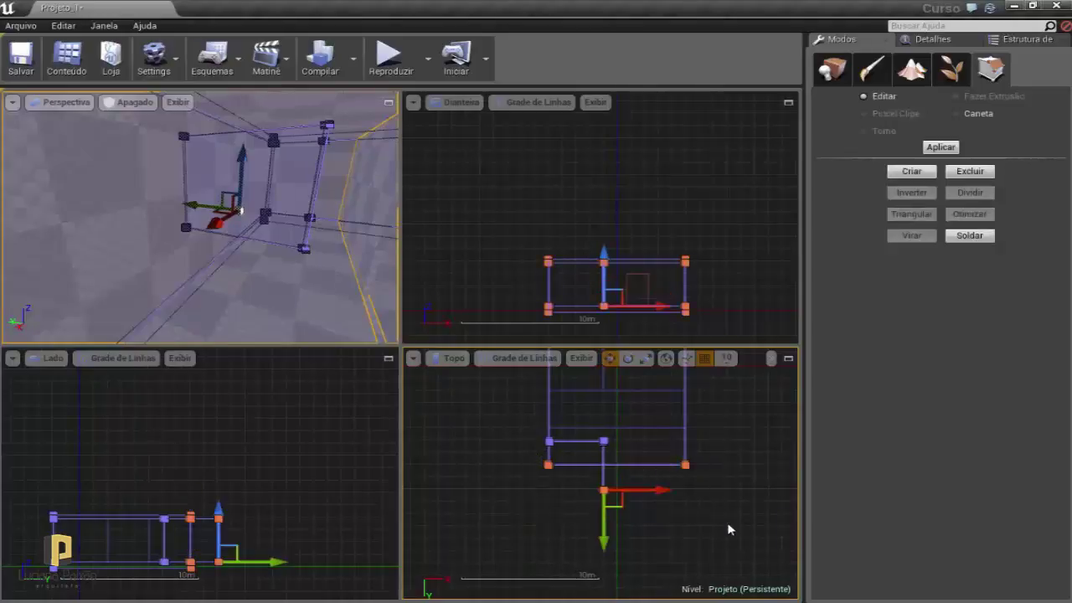
{"action": "left_click", "coordinate": [725, 365]}
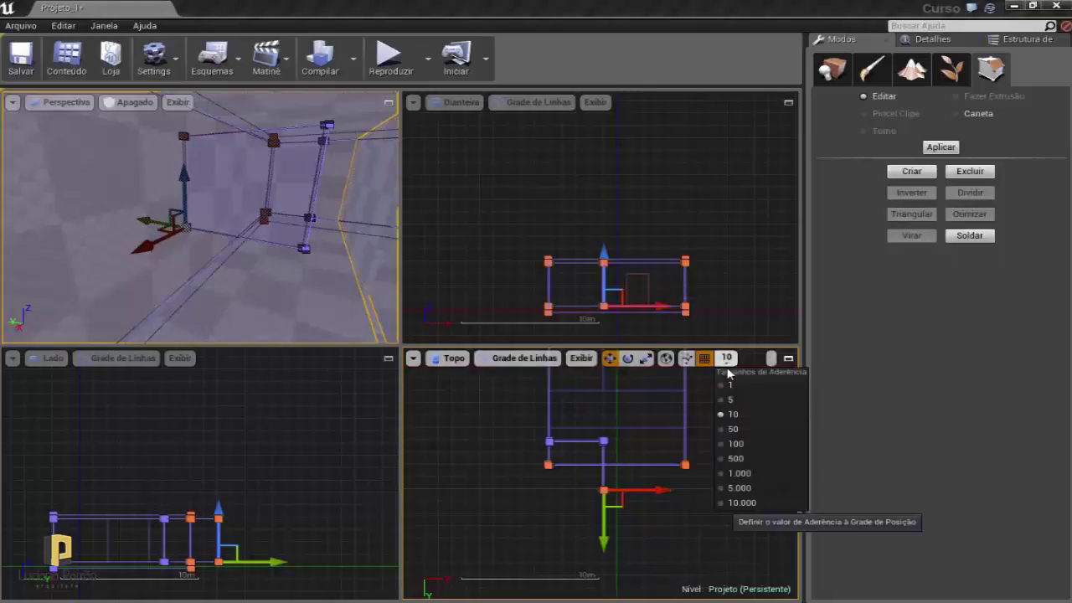
{"action": "left_click", "coordinate": [752, 445]}
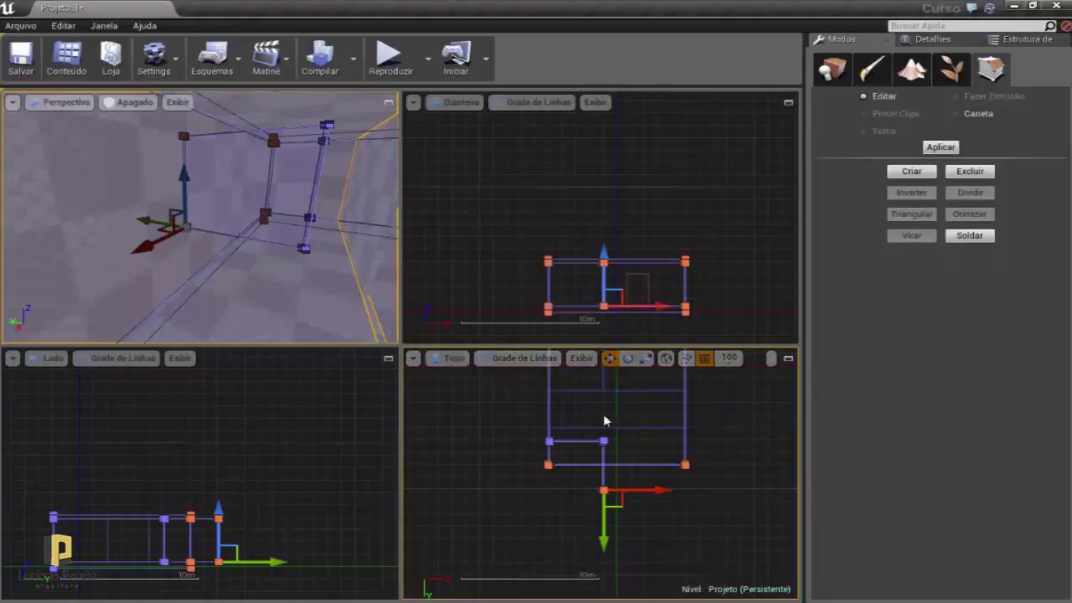
{"action": "left_click_drag", "start_coordinate": [605, 531], "coordinate": [605, 550]}
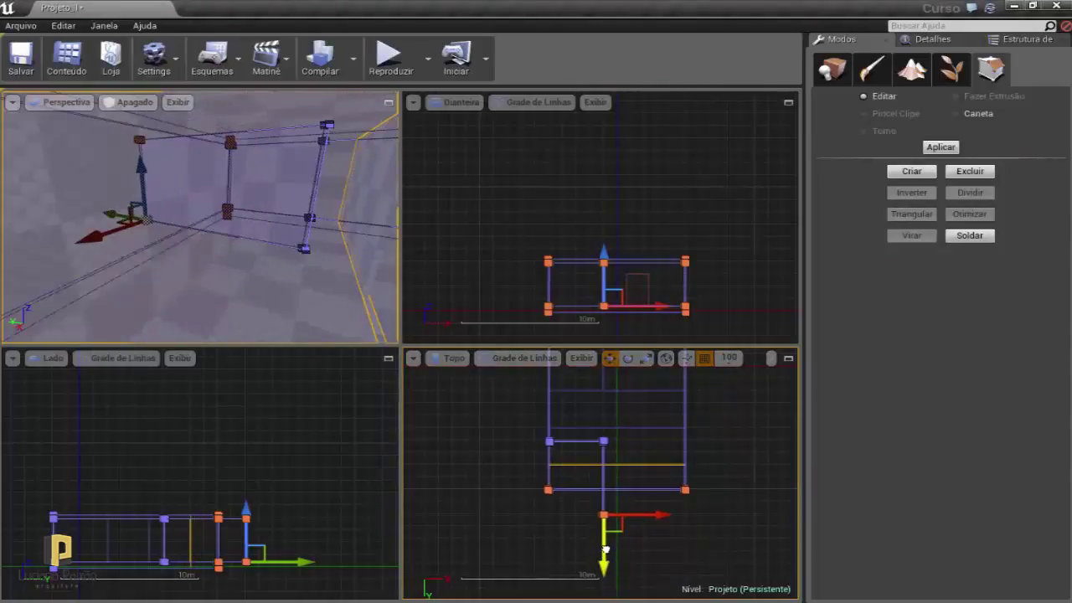
Clear the selection and box-select the two inner wall vertices
{"action": "left_click", "coordinate": [503, 541]}
{"action": "left_click", "coordinate": [541, 477]}
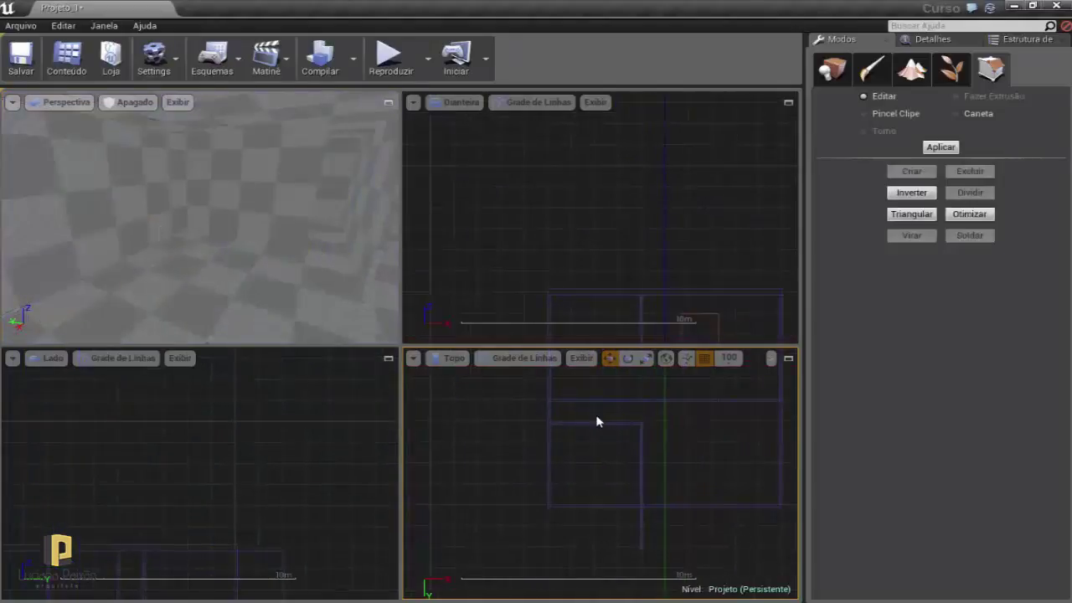
{"action": "left_click_drag", "start_coordinate": [702, 474], "coordinate": [680, 486]}
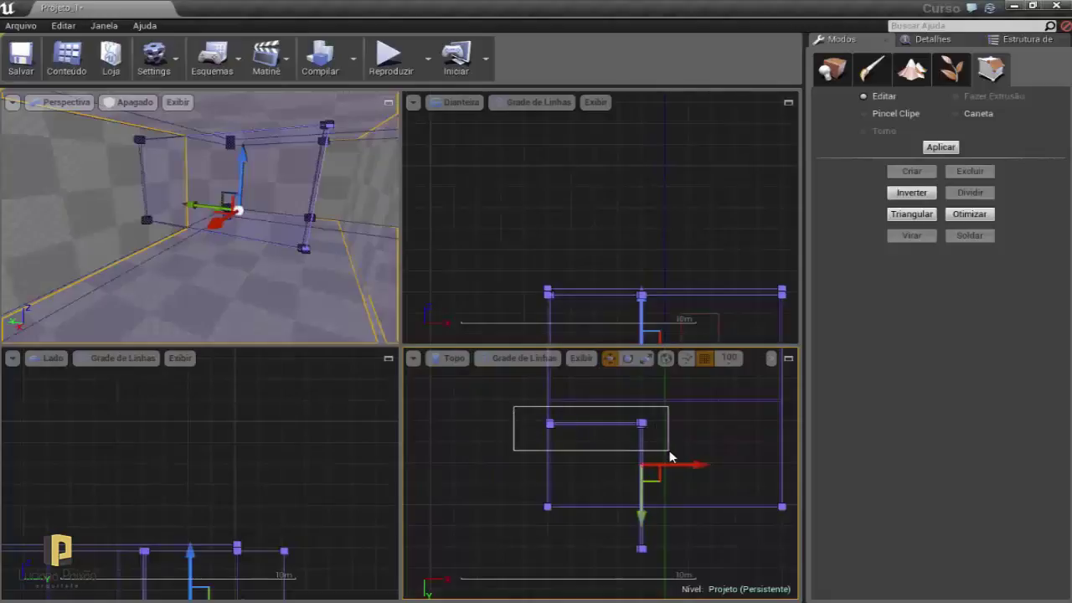
{"action": "left_click_drag", "start_coordinate": [670, 450], "coordinate": [647, 467]}
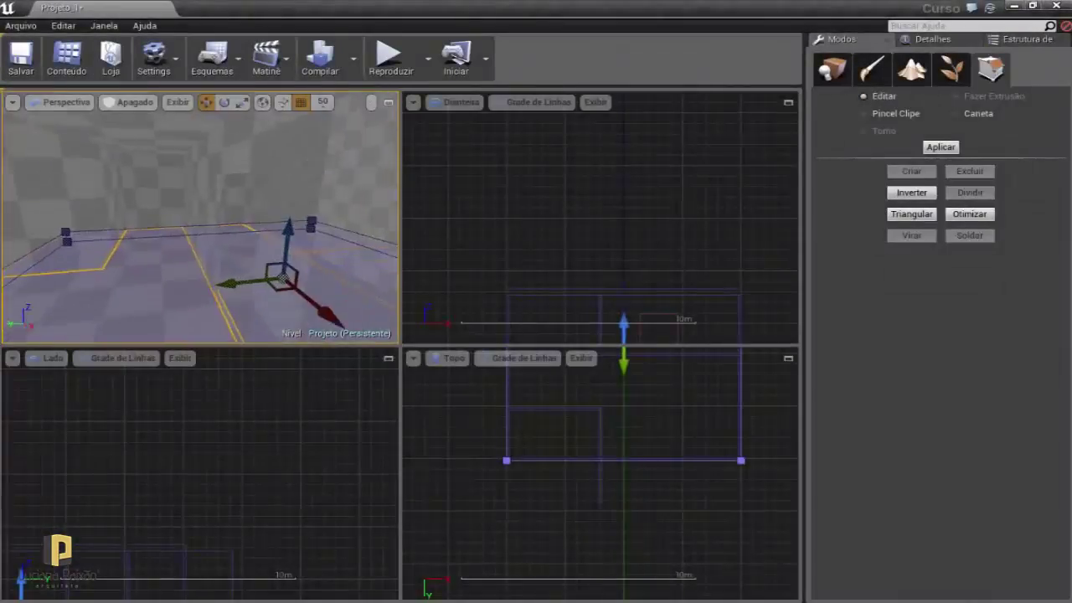
{"action": "right_click_drag", "start_coordinate": [201, 217], "coordinate": [201, 218]}
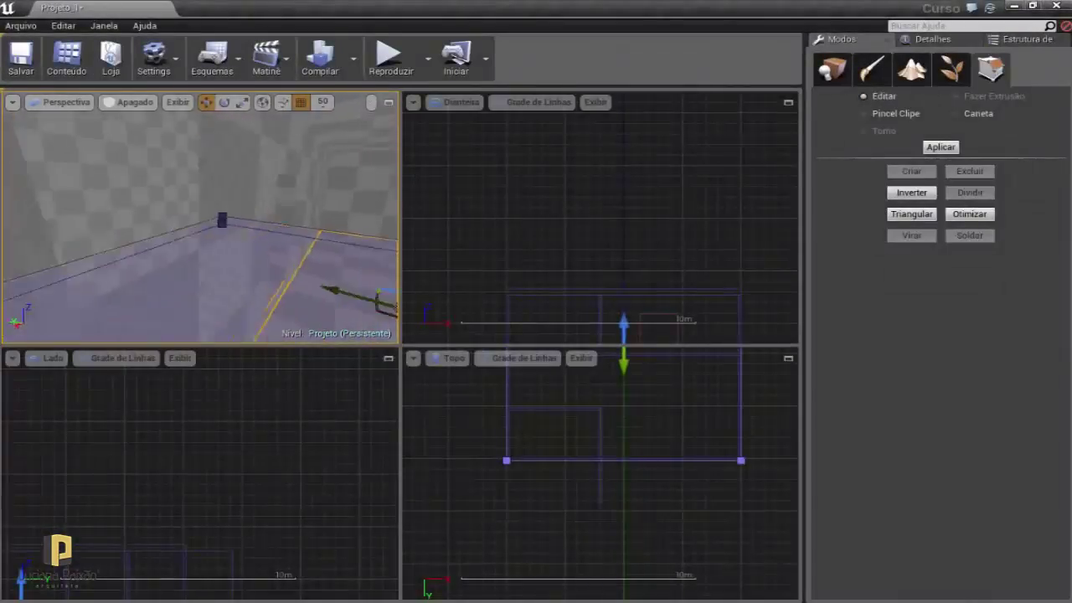
Place a Luz Puntiforme point light in the room and focus the views on it
{"action": "left_click", "coordinate": [834, 69]}
{"action": "right_click_drag", "start_coordinate": [201, 218], "coordinate": [201, 218]}
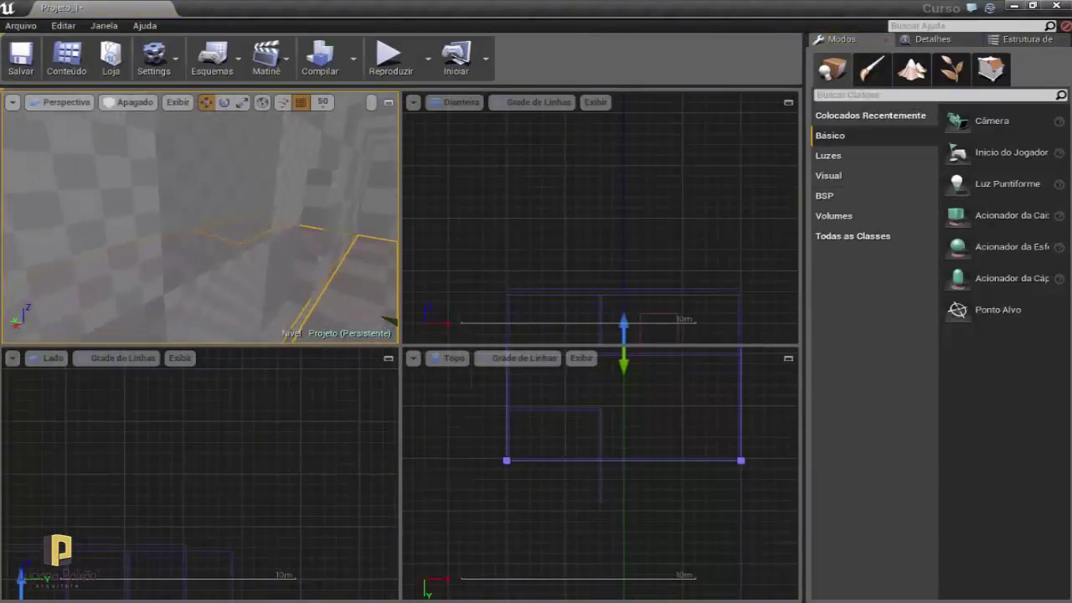
{"action": "left_click_drag", "start_coordinate": [1005, 183], "coordinate": [184, 258]}
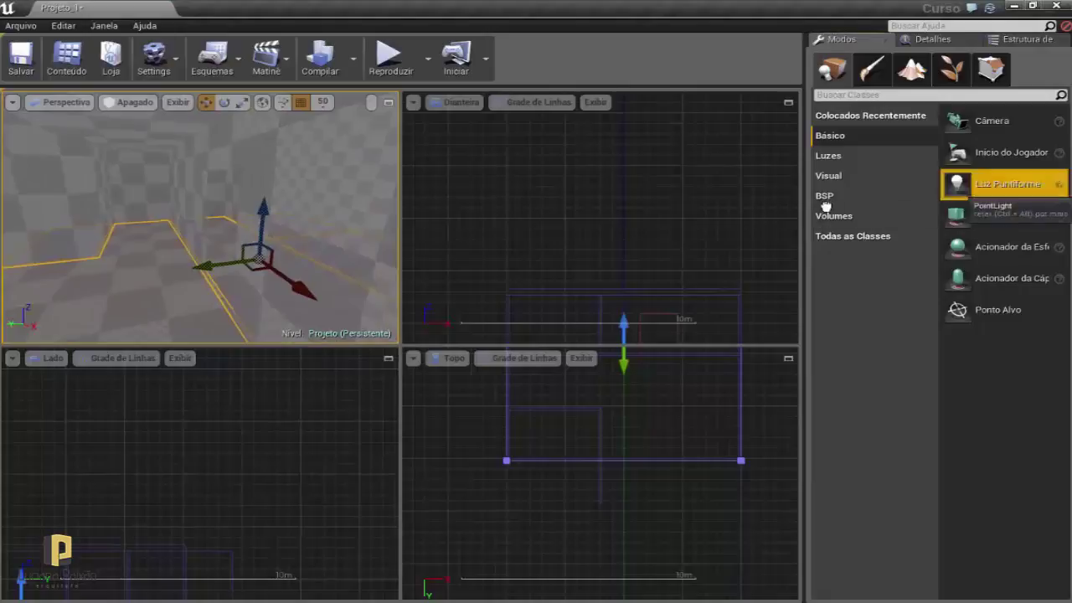
{"action": "key", "text": "f"}
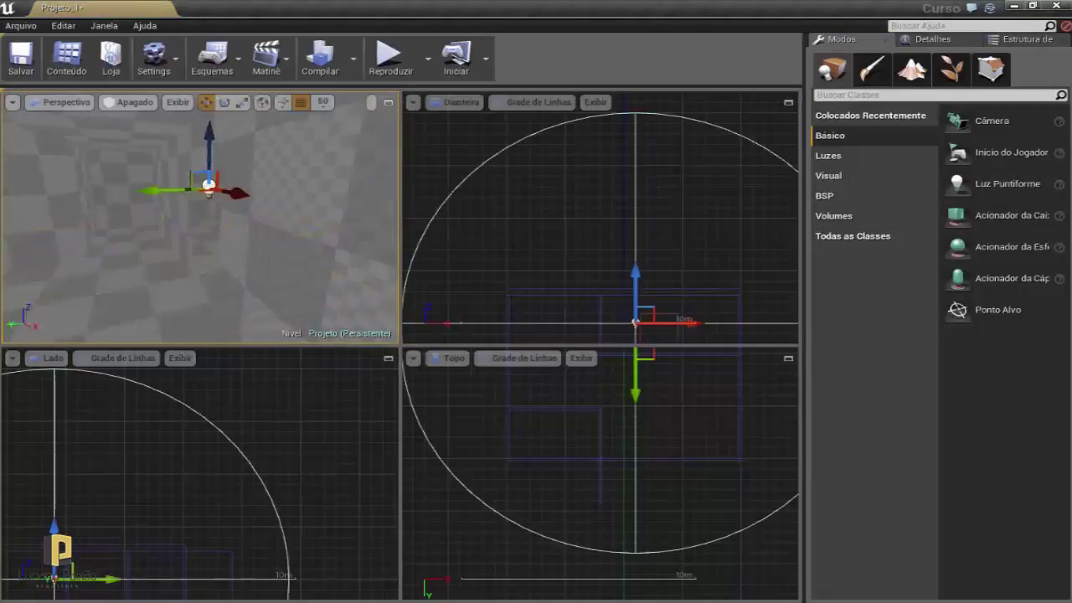
Start a playtest from the floor with Reproduzir Daqui
{"action": "left_click", "coordinate": [178, 266]}
{"action": "right_click", "coordinate": [178, 266]}
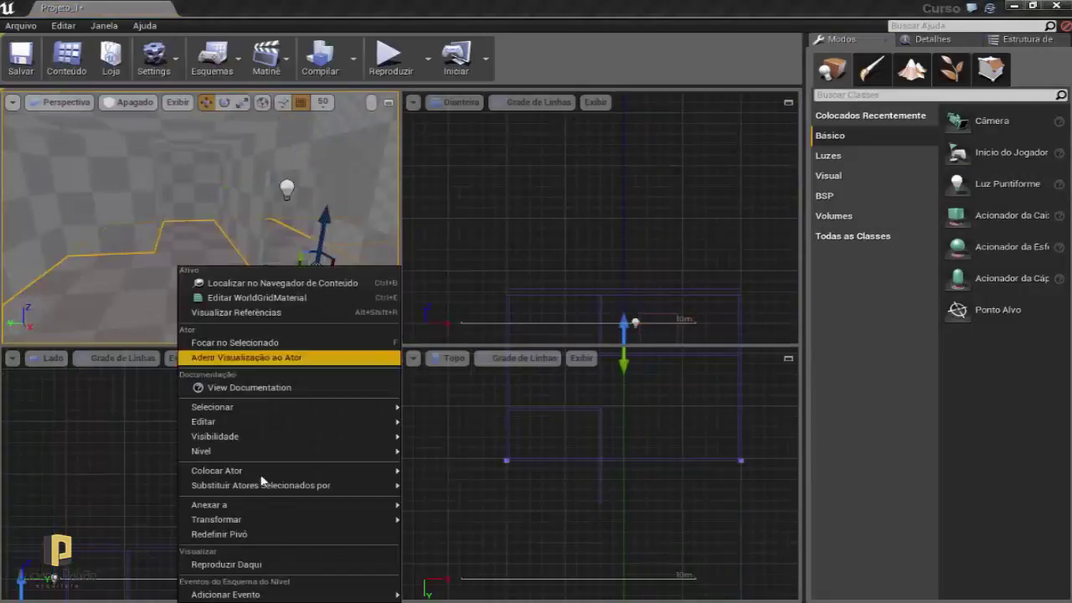
{"action": "left_click", "coordinate": [243, 565]}
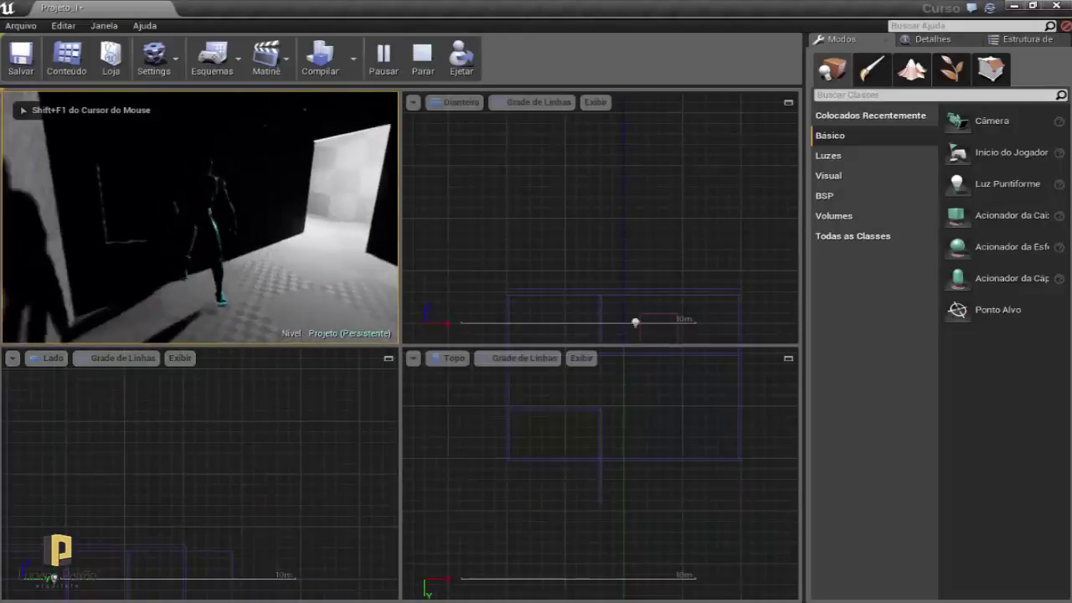
Run the character through the doorway and down the lit corridor in fullscreen, then stop
{"action": "key", "text": "w"}
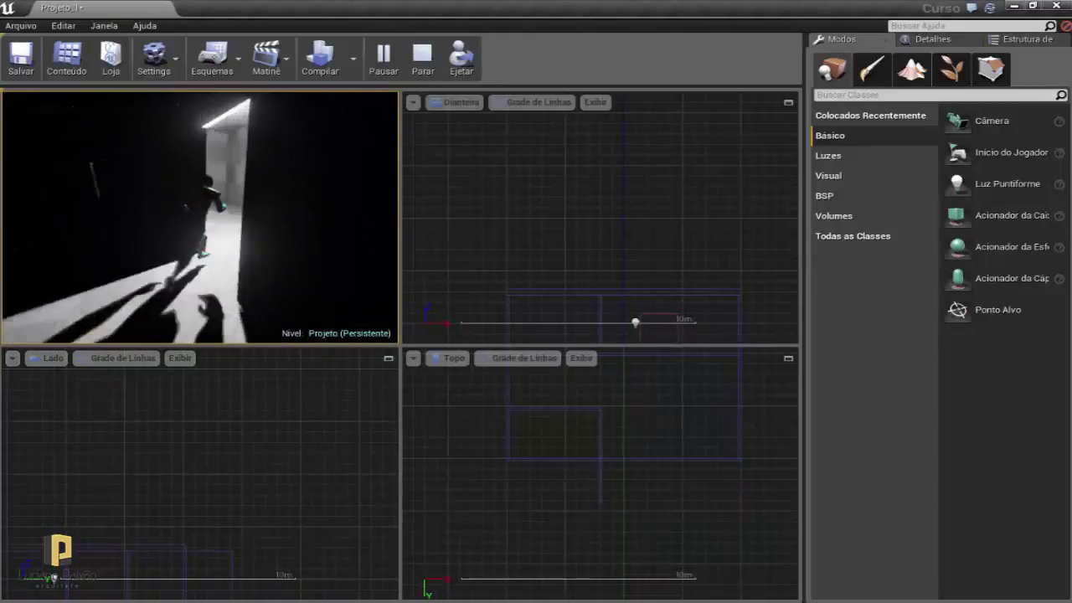
{"action": "key", "text": "w"}
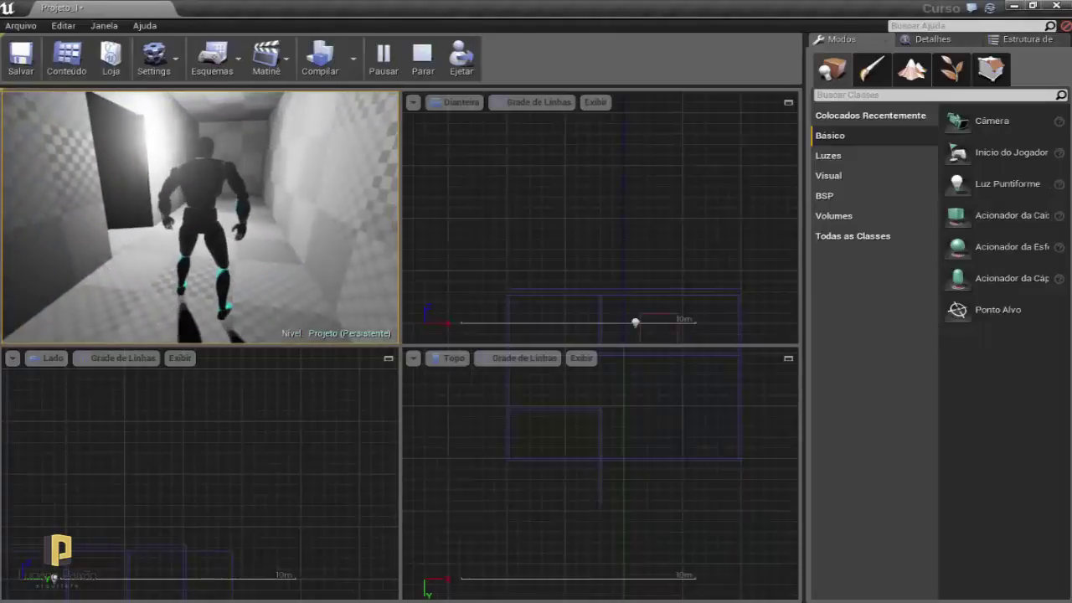
{"action": "key", "text": "F11"}
{"action": "left_click", "coordinate": [304, 302]}
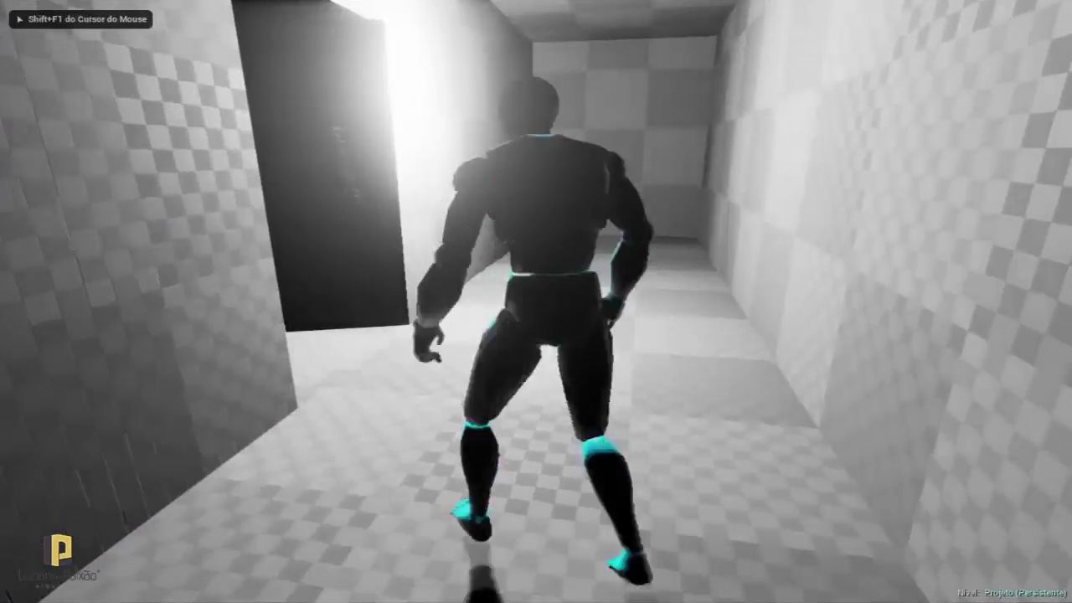
{"action": "key", "text": "w"}
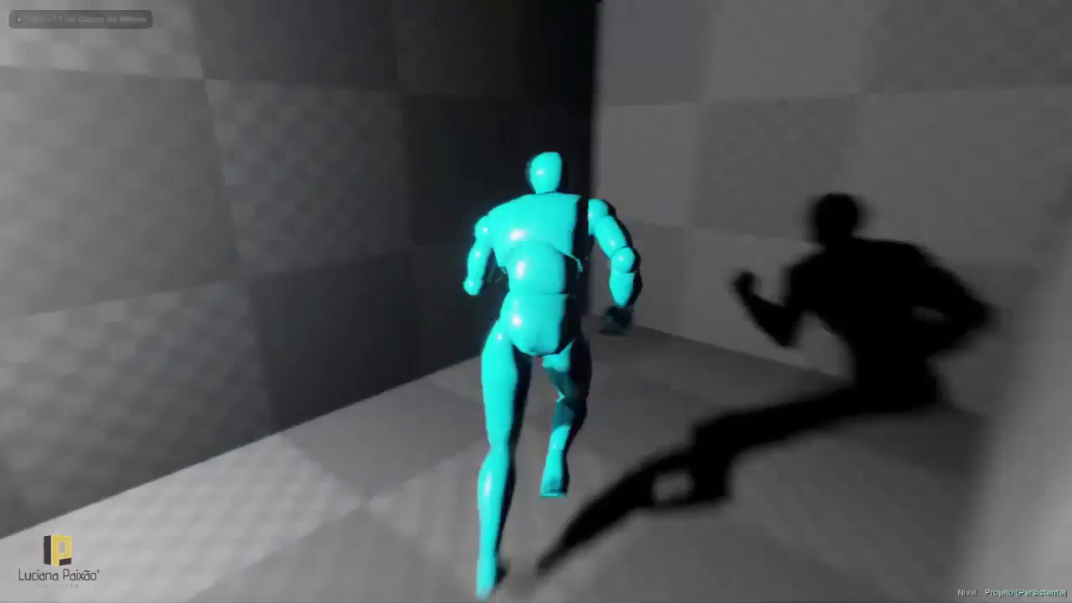
{"action": "key", "text": "w"}
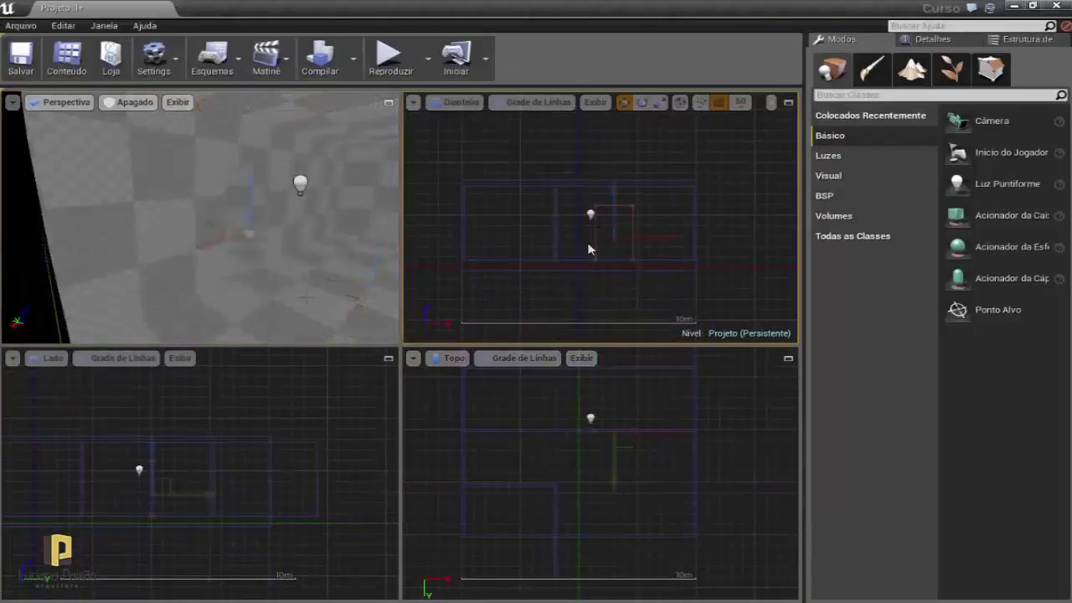
Slide the doorway box brush along the Y axis, frame it, and set grid snapping to 50
{"action": "left_click", "coordinate": [590, 249]}
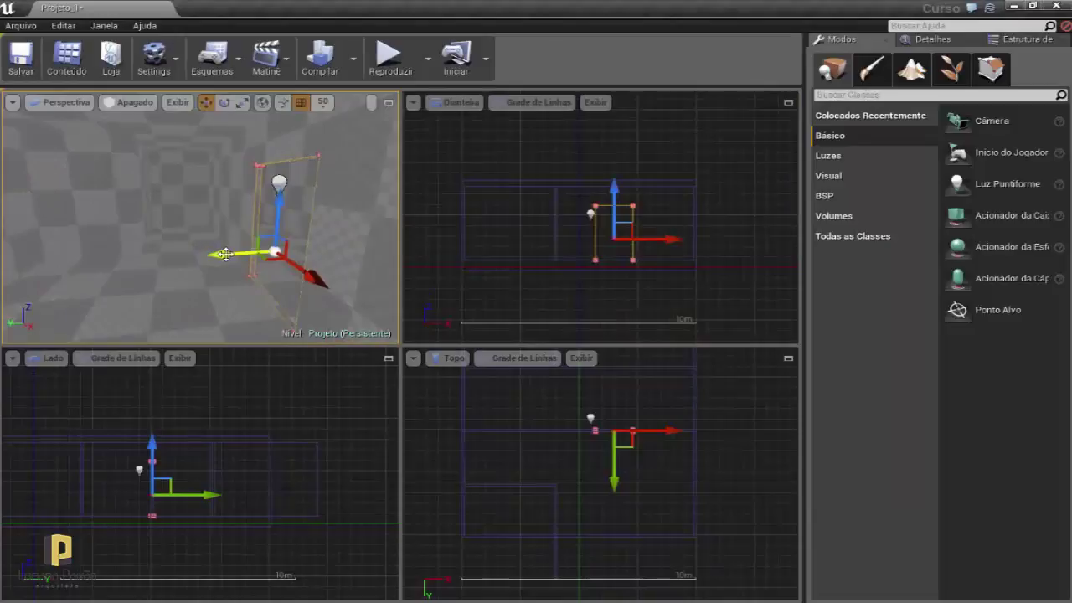
{"action": "left_click_drag", "start_coordinate": [219, 253], "coordinate": [81, 260]}
{"action": "key", "text": "f"}
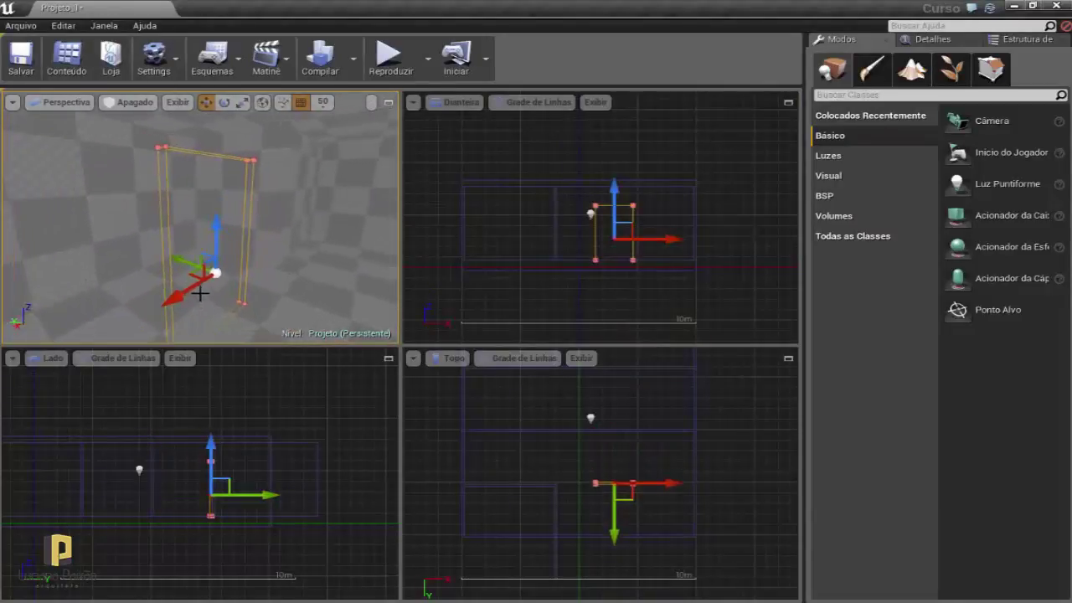
{"action": "left_click_drag", "start_coordinate": [184, 295], "coordinate": [226, 276], "text": "alt"}
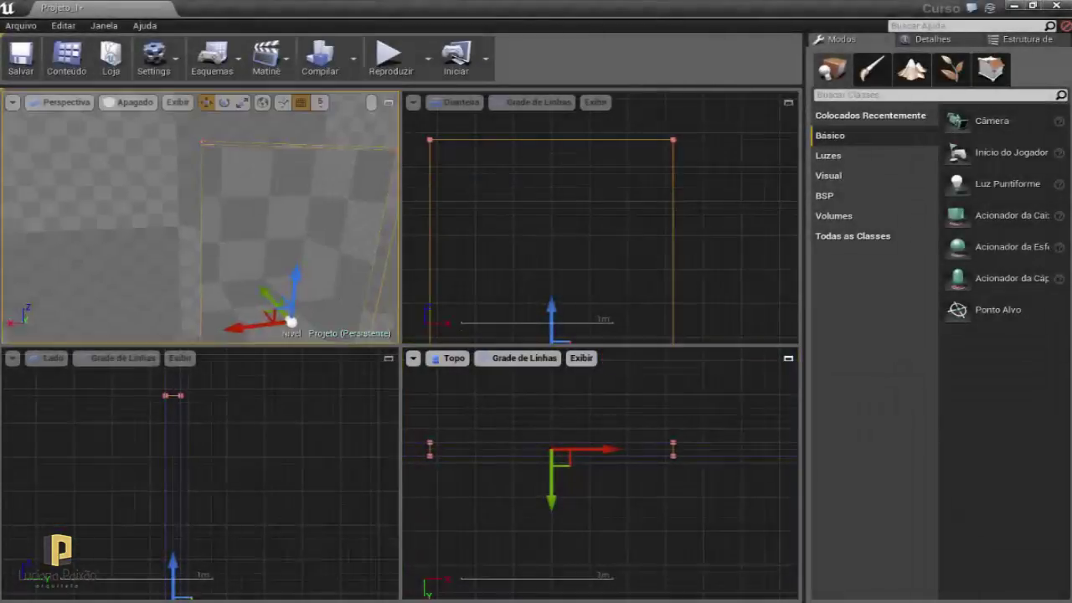
{"action": "mouse_move", "coordinate": [175, 163]}
{"action": "left_mouse_down", "text": "alt"}
{"action": "mouse_move", "coordinate": [183, 197]}
{"action": "mouse_move", "coordinate": [209, 184]}
{"action": "left_mouse_up", "text": "alt"}
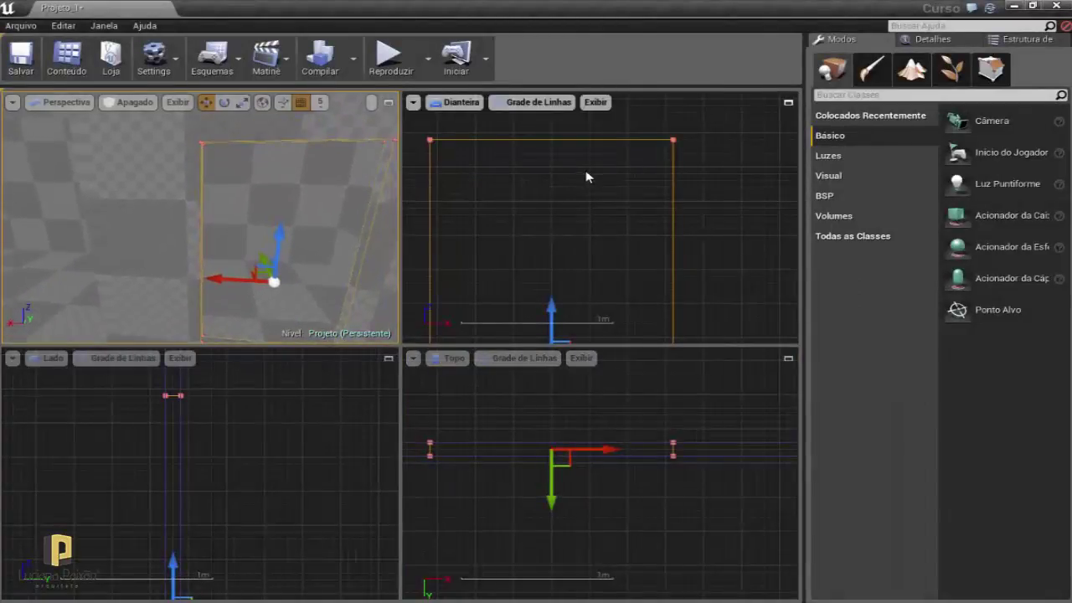
{"action": "right_click_drag", "start_coordinate": [586, 177], "coordinate": [594, 193]}
{"action": "left_click", "coordinate": [737, 101]}
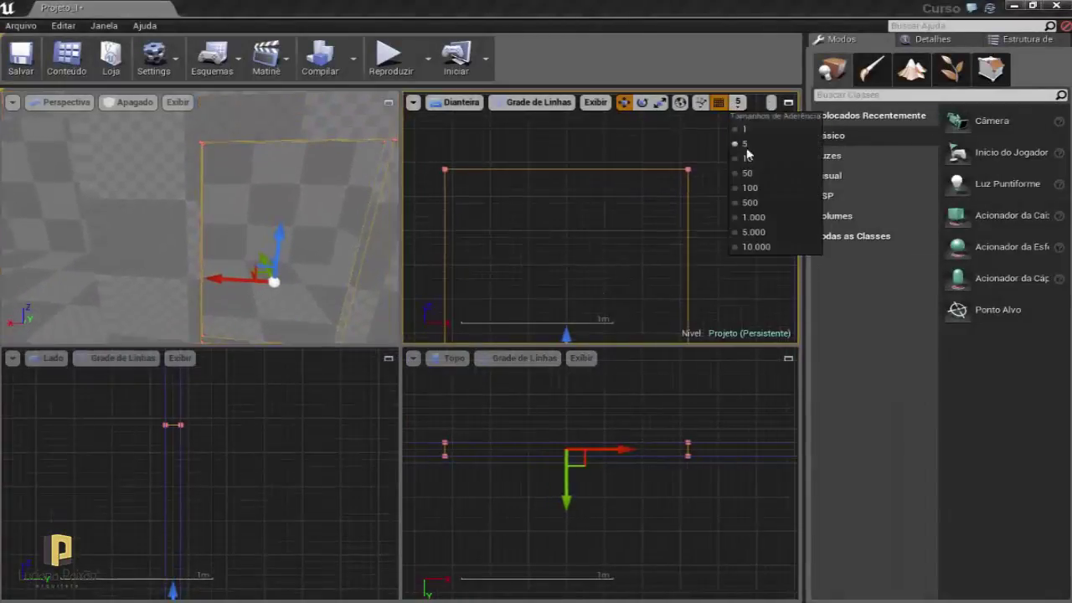
{"action": "left_click", "coordinate": [757, 178]}
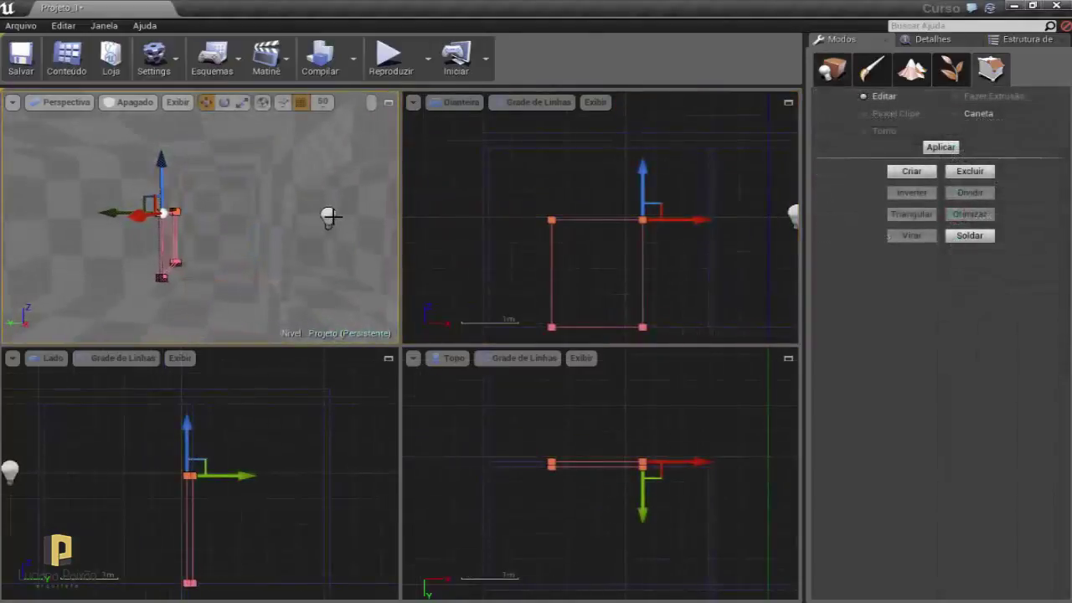
Playtest from the floor spot, running the character to the dark doorway and back, then stop
{"action": "left_click", "coordinate": [330, 216]}
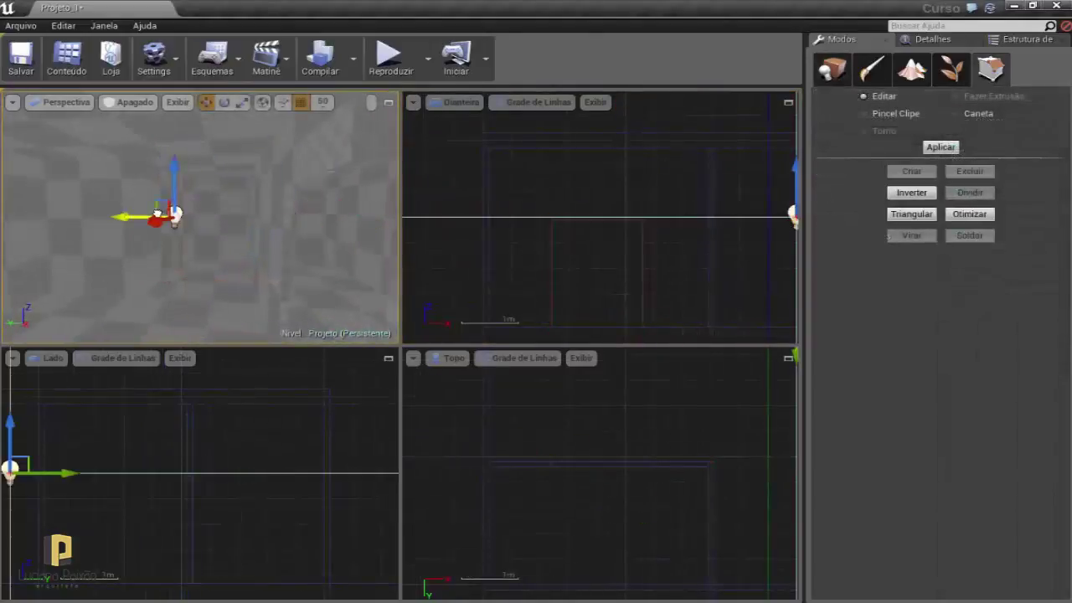
{"action": "left_click", "coordinate": [223, 301]}
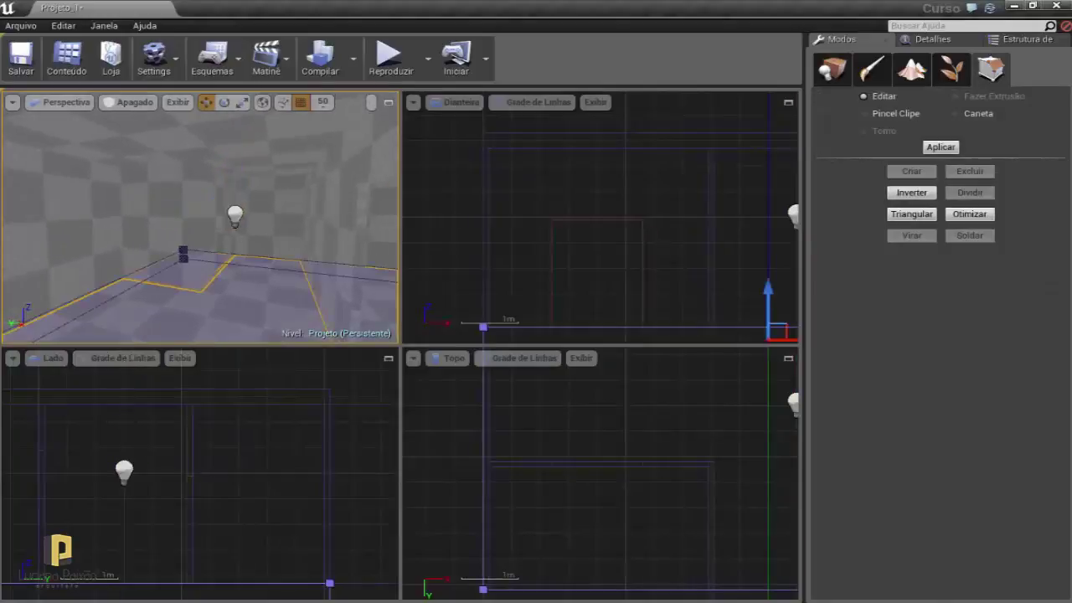
{"action": "right_click", "coordinate": [223, 303]}
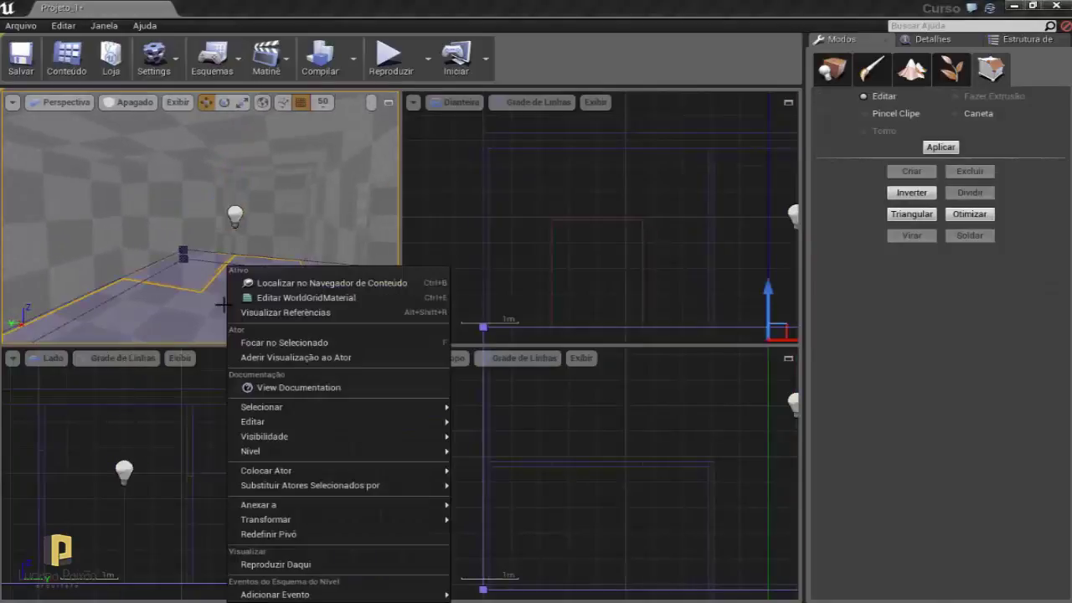
{"action": "left_click", "coordinate": [277, 564]}
{"action": "key", "text": "w"}
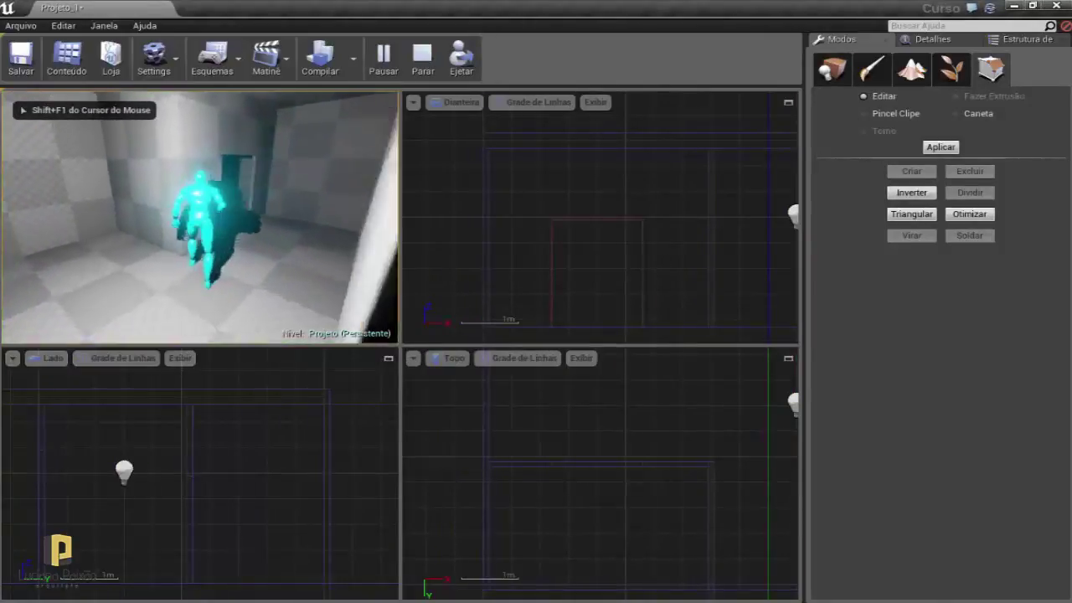
{"action": "key", "text": "s"}
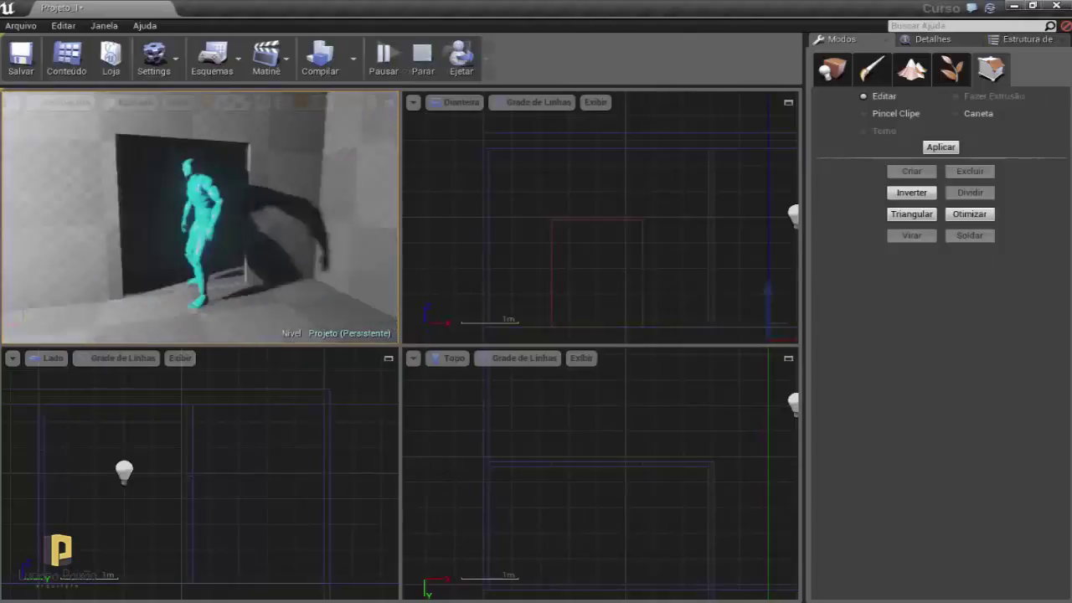
{"action": "key", "text": "Escape"}
Select the door brush, set grid snapping to 10, and select its top two vertices
{"action": "left_click", "coordinate": [582, 219]}
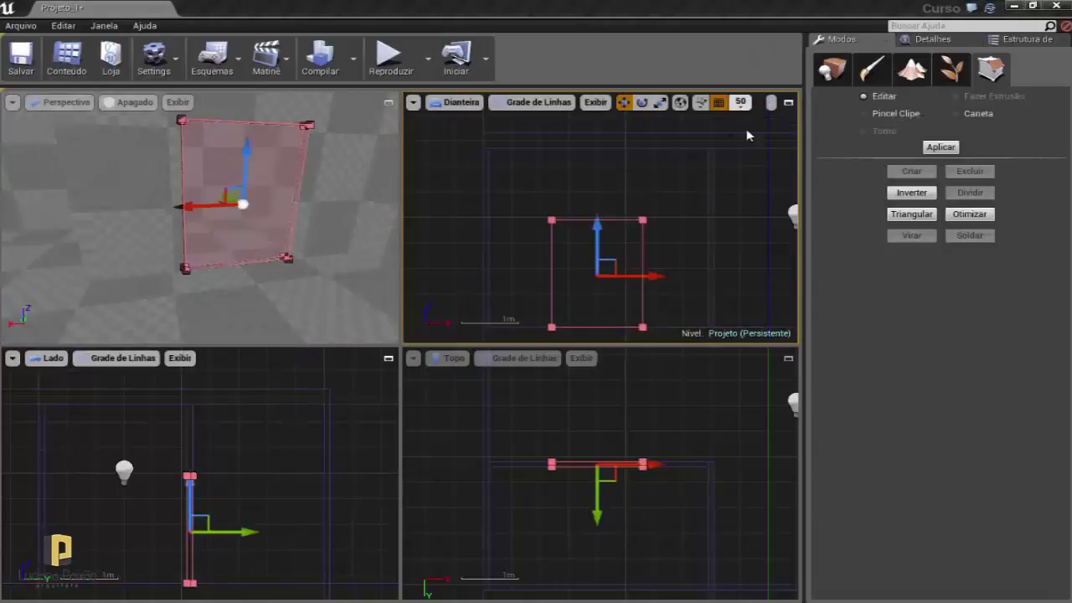
{"action": "left_click", "coordinate": [740, 102]}
{"action": "left_click", "coordinate": [748, 171]}
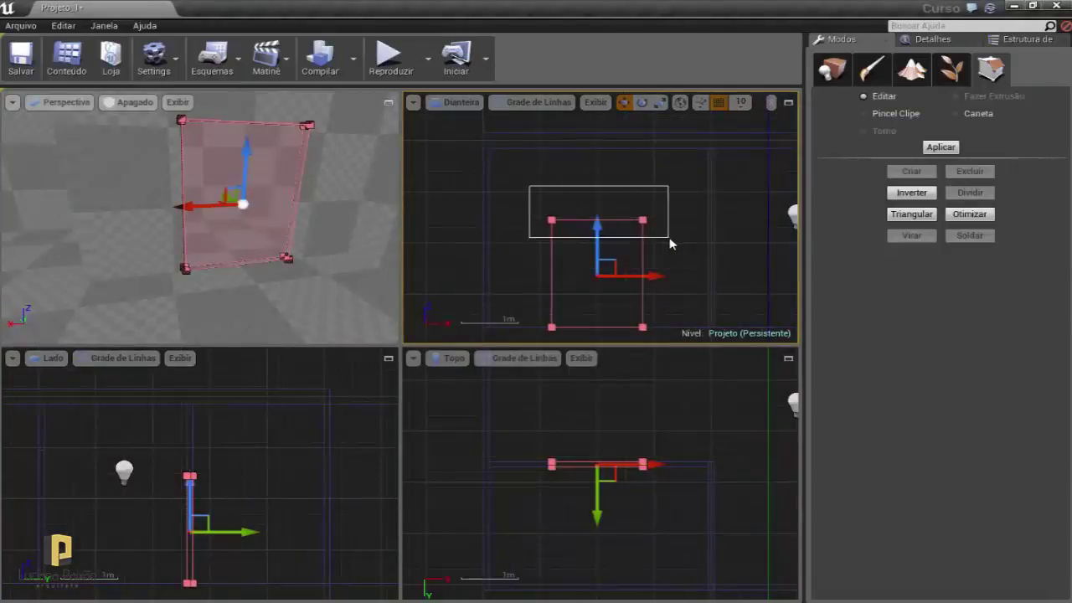
{"action": "left_click_drag", "start_coordinate": [670, 244], "coordinate": [670, 242]}
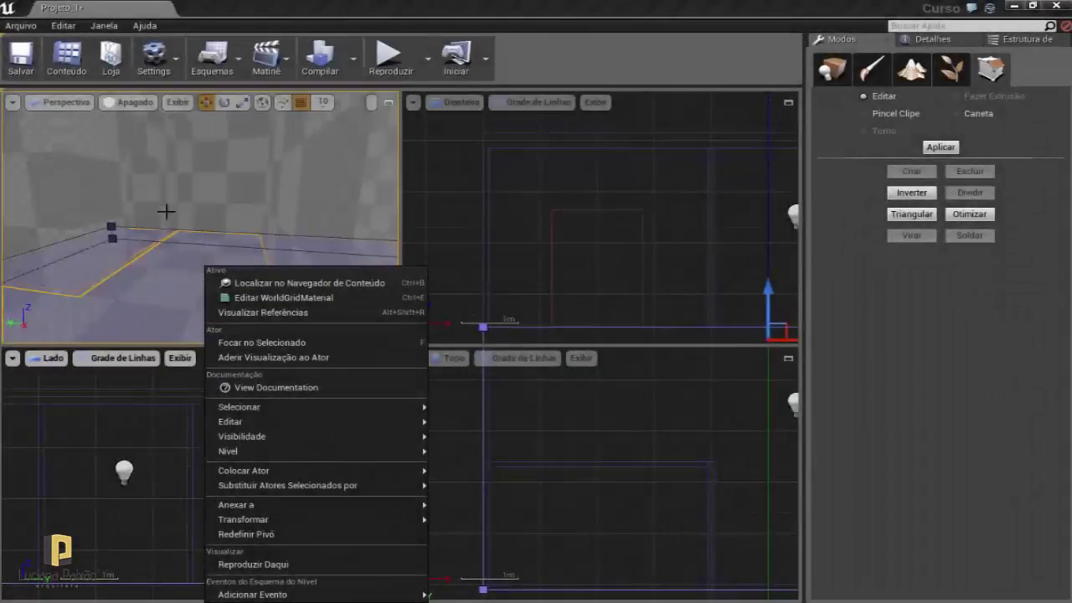
Play from the corridor in fullscreen and walk the character through the dark left doorway
{"action": "left_click", "coordinate": [832, 69]}
{"action": "key", "text": "alt+p"}
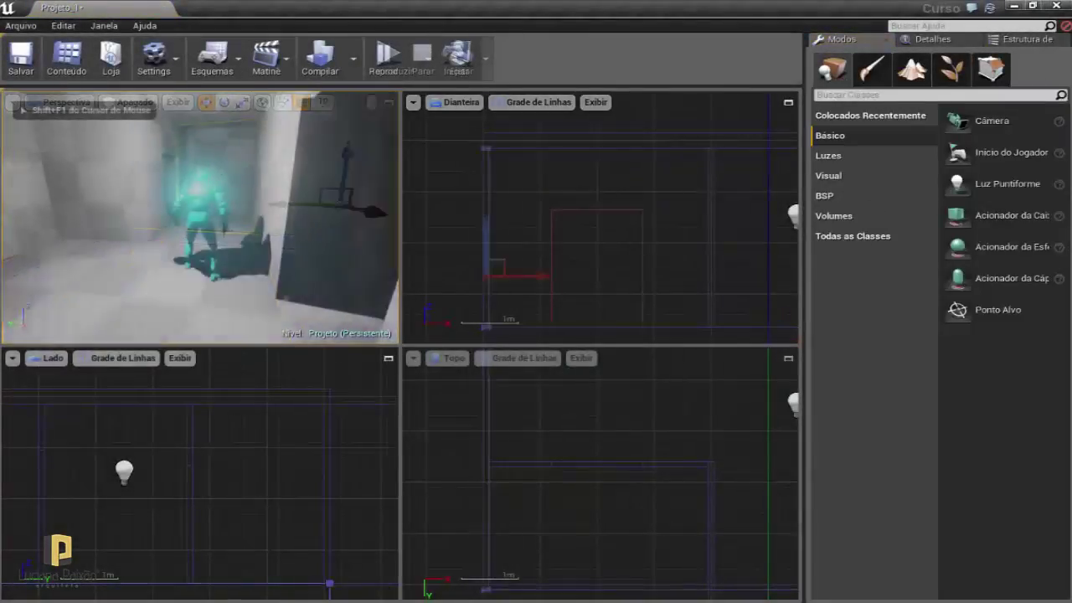
{"action": "key", "text": "F11"}
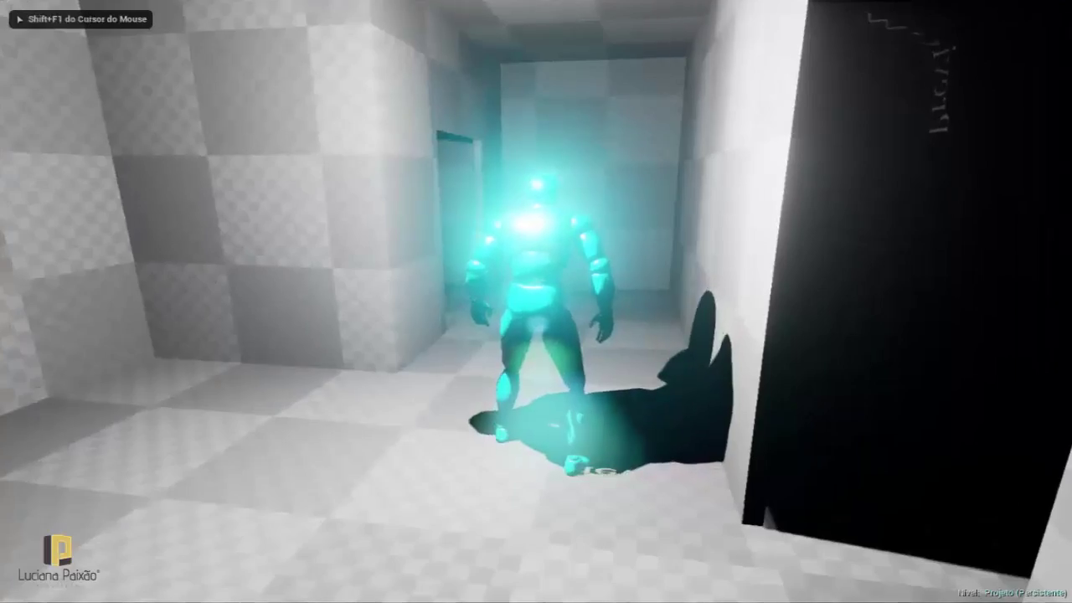
{"action": "key", "text": "w"}
{"action": "key", "text": "a"}
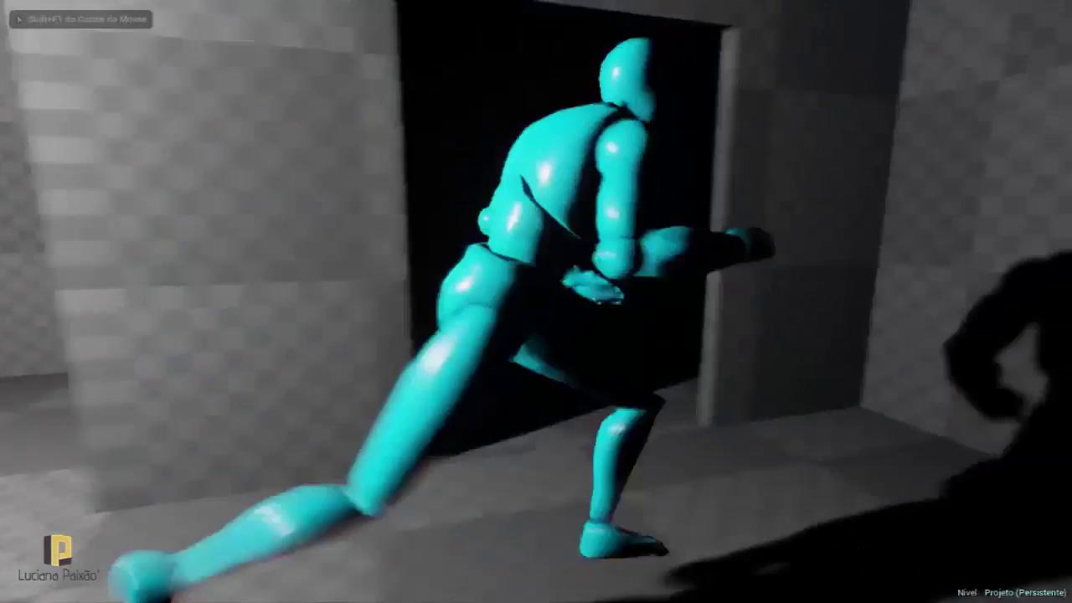
{"action": "key", "text": "w"}
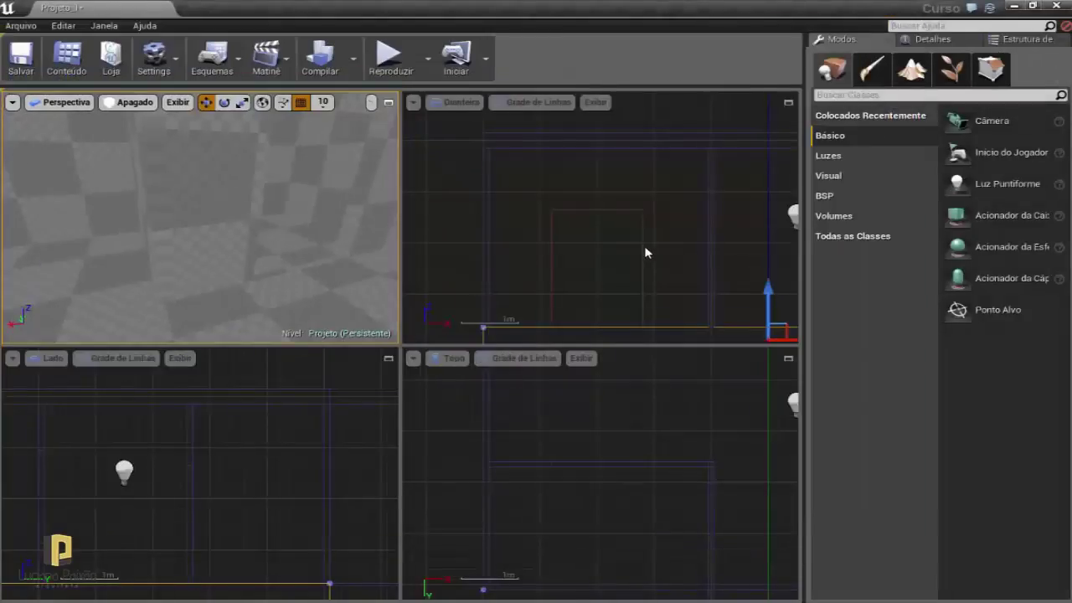
Select the door box brush in Geometry Editing mode and pick its right-side vertices
{"action": "left_click", "coordinate": [640, 243]}
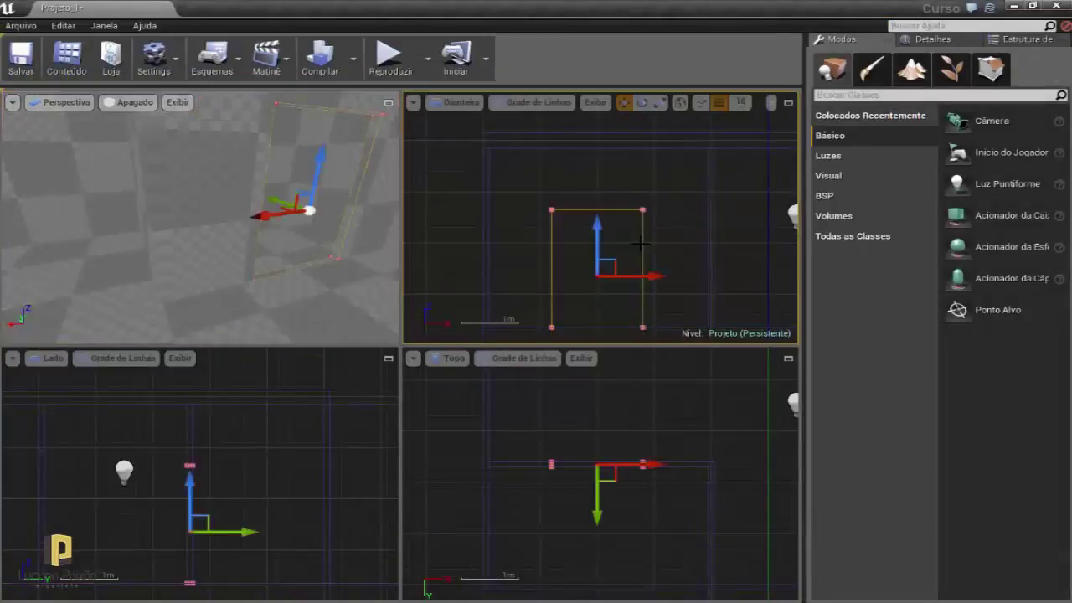
{"action": "left_click", "coordinate": [994, 69]}
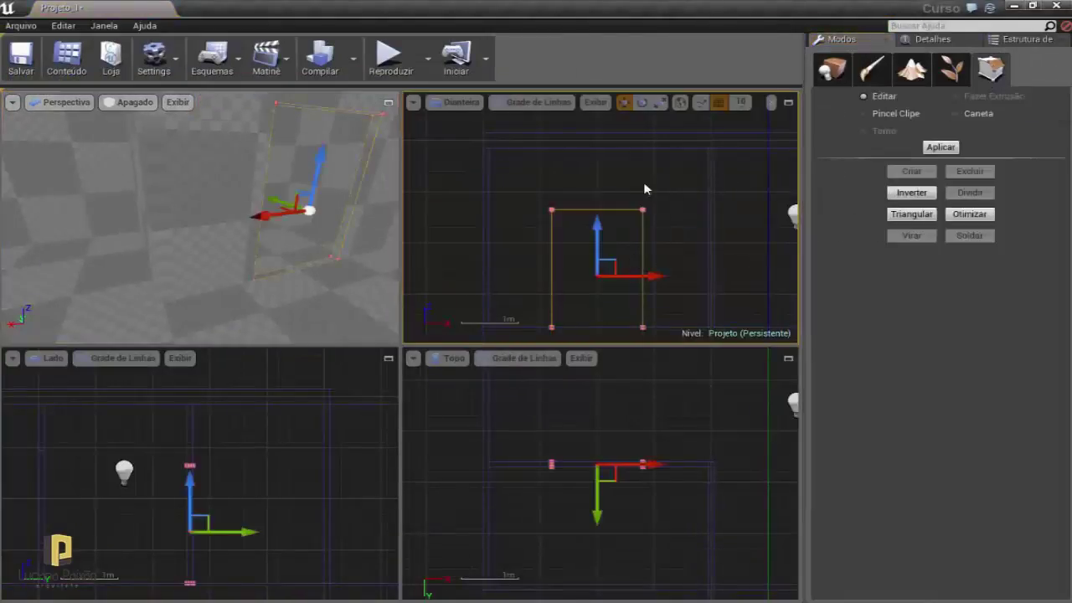
{"action": "left_click_drag", "start_coordinate": [656, 343], "coordinate": [656, 339]}
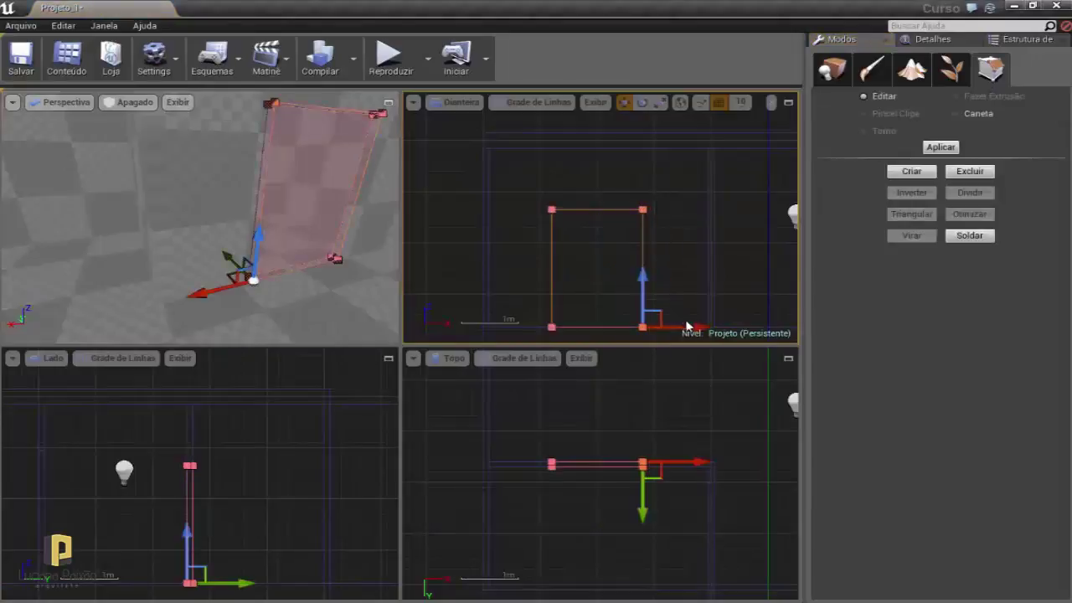
Playtest from the clicked spot, walking the character into the doorway
{"action": "right_click", "coordinate": [329, 262]}
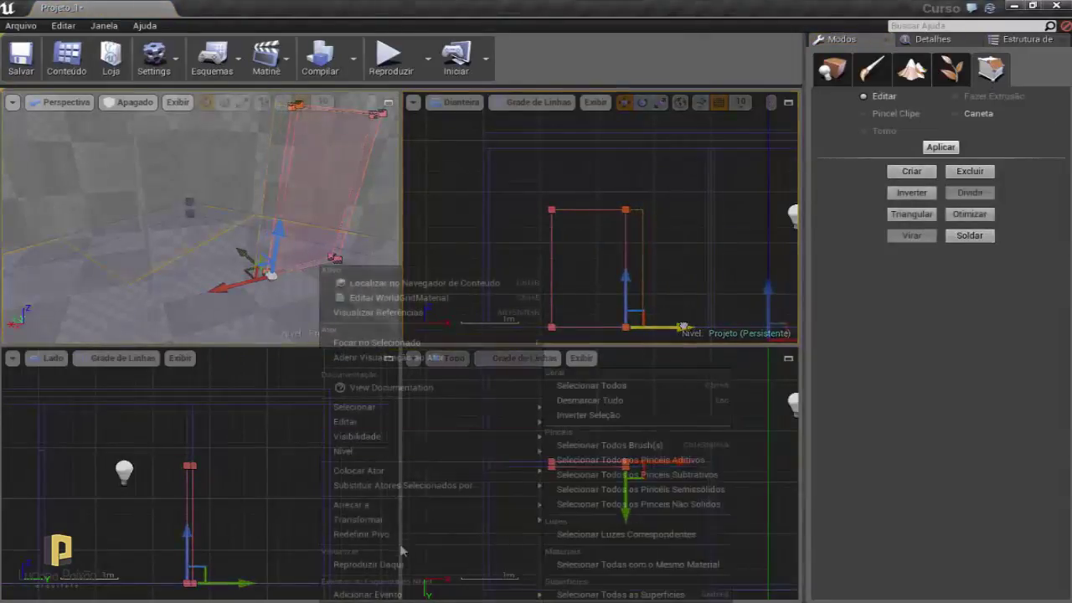
{"action": "left_click", "coordinate": [394, 567]}
{"action": "left_click", "coordinate": [262, 293]}
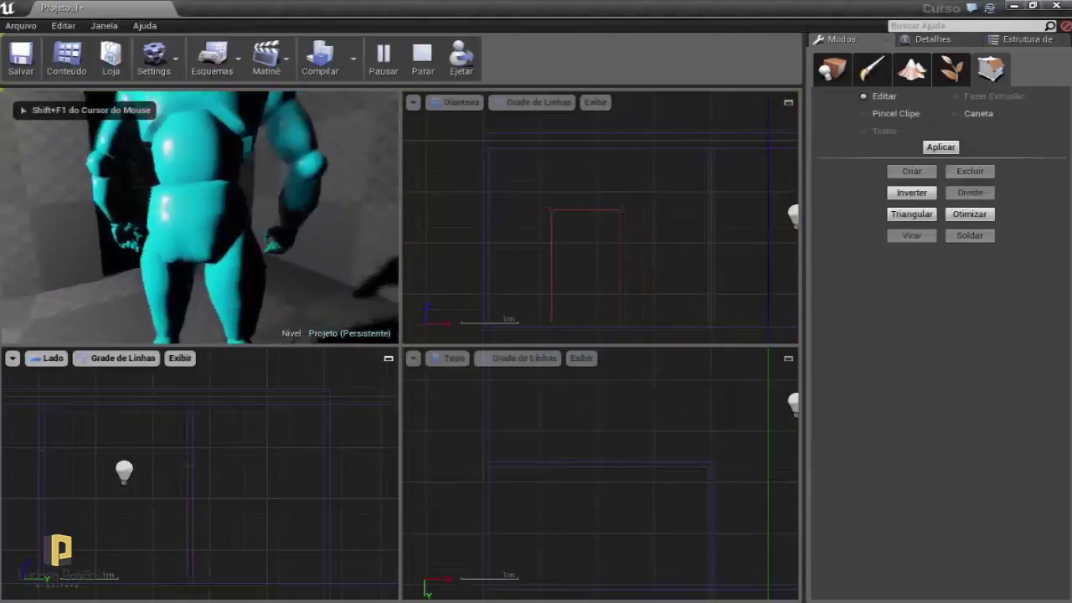
{"action": "key", "text": "w"}
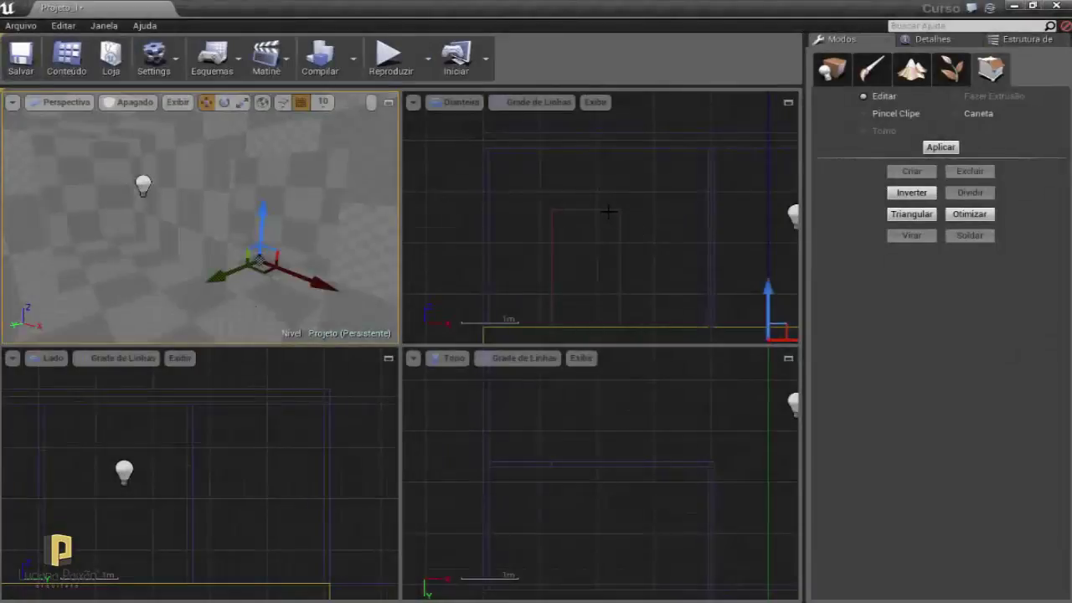
Lower the large brush's top-right corner slightly, then select the small brush's two right corners
{"action": "left_click", "coordinate": [608, 211]}
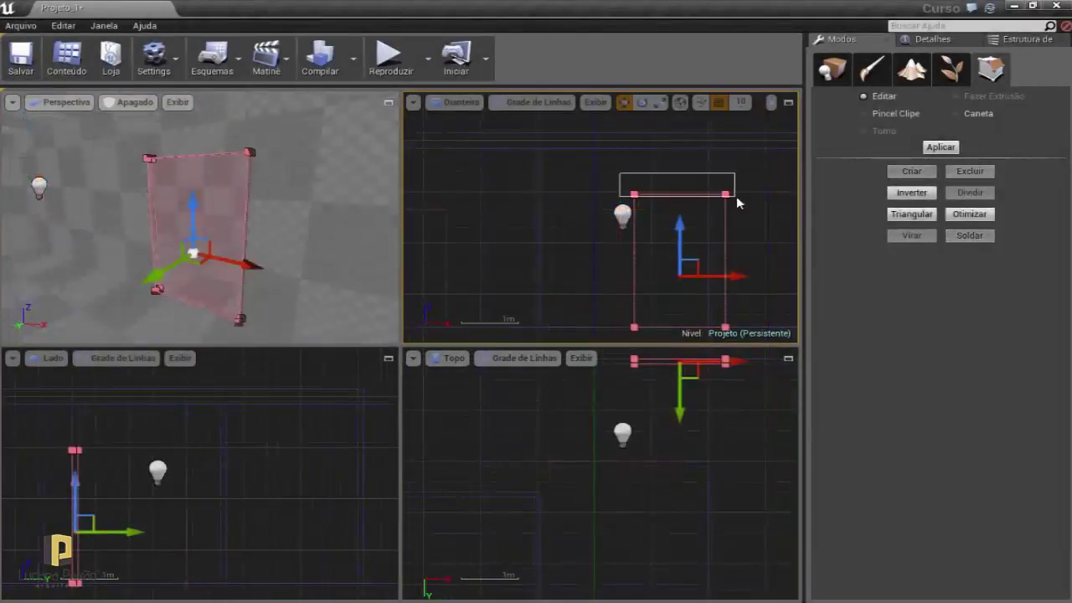
{"action": "left_click_drag", "start_coordinate": [738, 201], "coordinate": [736, 200]}
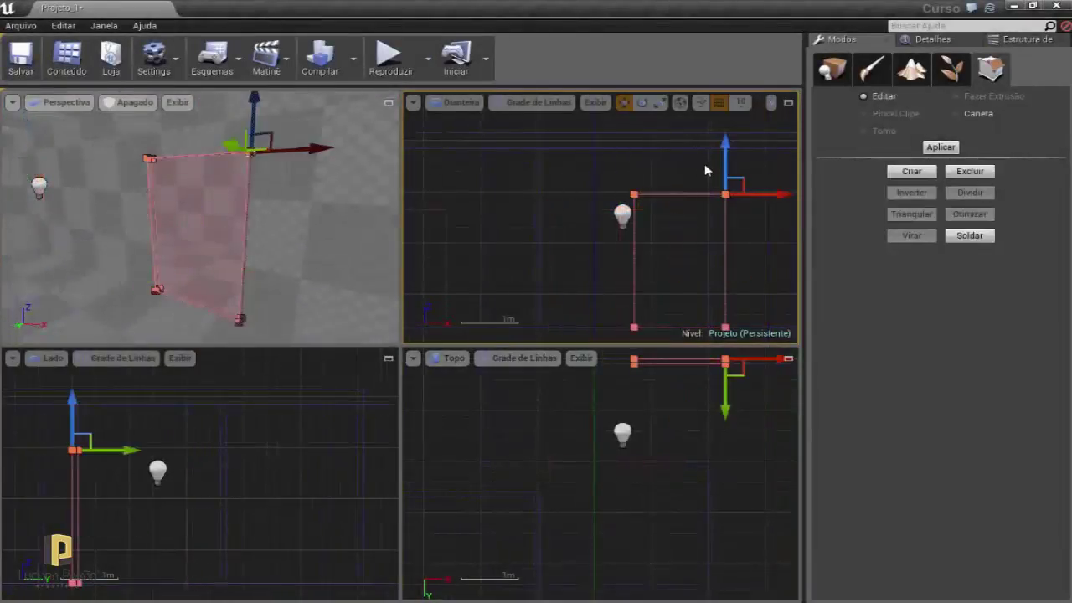
{"action": "left_click_drag", "start_coordinate": [725, 157], "coordinate": [728, 166]}
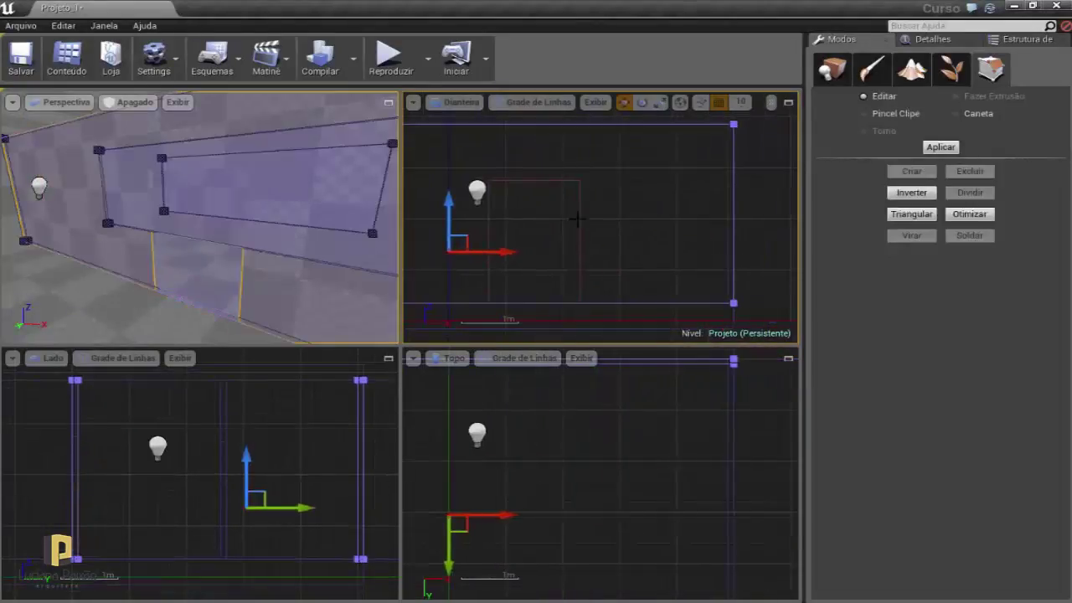
{"action": "left_click", "coordinate": [576, 219]}
{"action": "mouse_move", "coordinate": [628, 304]}
{"action": "left_mouse_down"}
{"action": "mouse_move", "coordinate": [614, 292]}
{"action": "mouse_move", "coordinate": [663, 310]}
{"action": "left_mouse_up"}
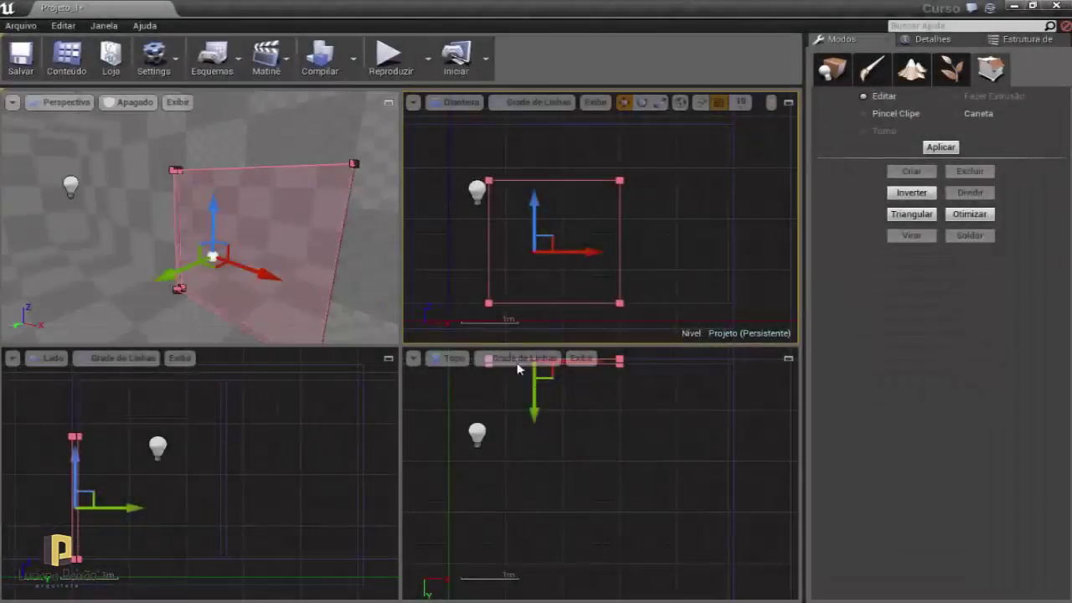
{"action": "scroll", "coordinate": [646, 242], "scroll_direction": "down", "scroll_amount": 10}
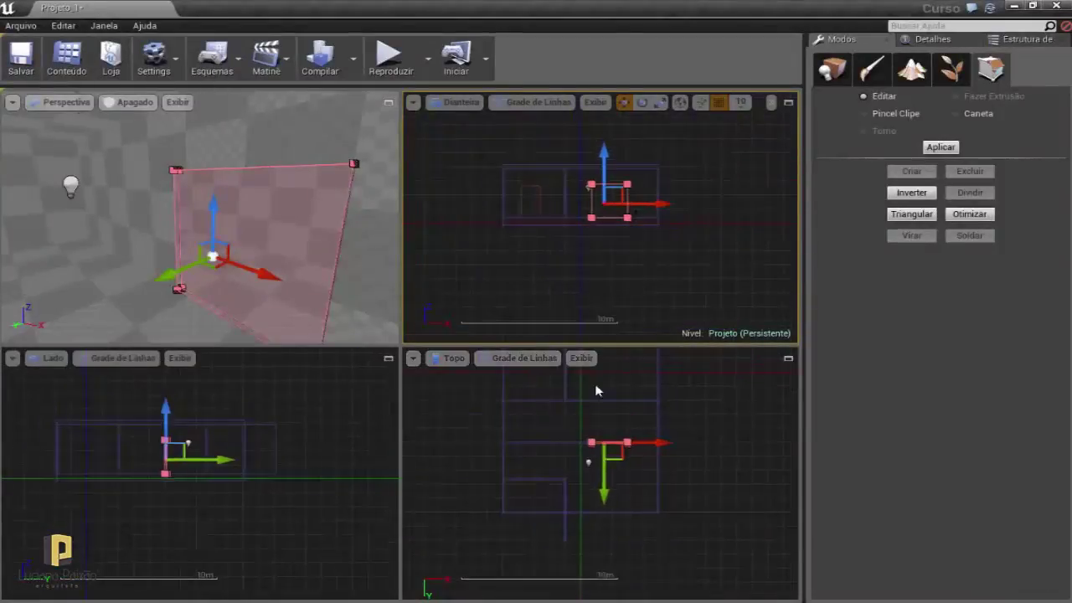
{"action": "scroll", "coordinate": [563, 445], "scroll_direction": "up", "scroll_amount": 10}
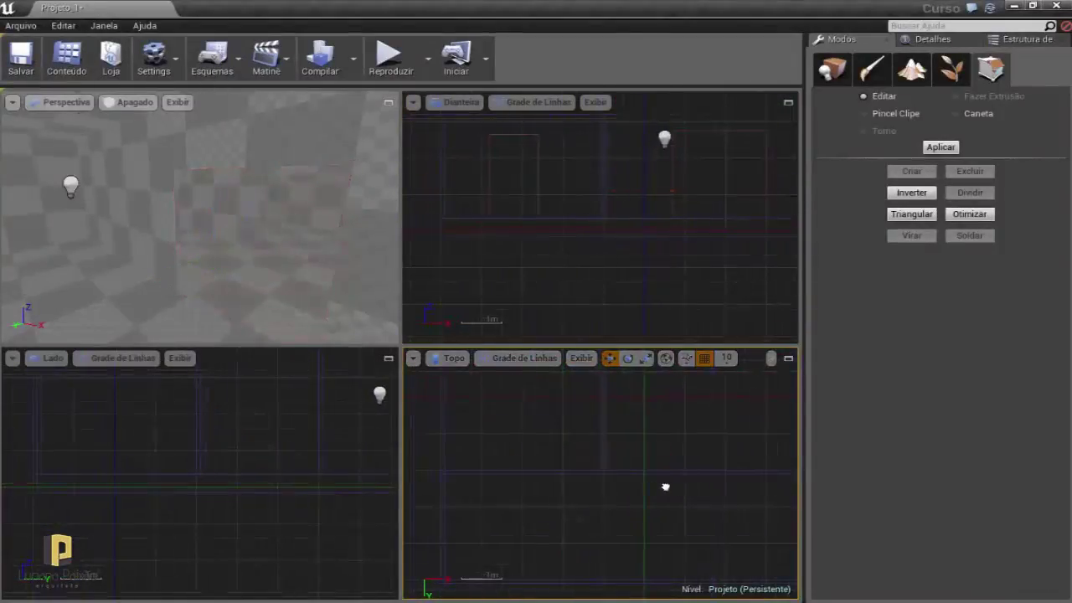
{"action": "scroll", "coordinate": [620, 495], "scroll_direction": "down", "scroll_amount": 10}
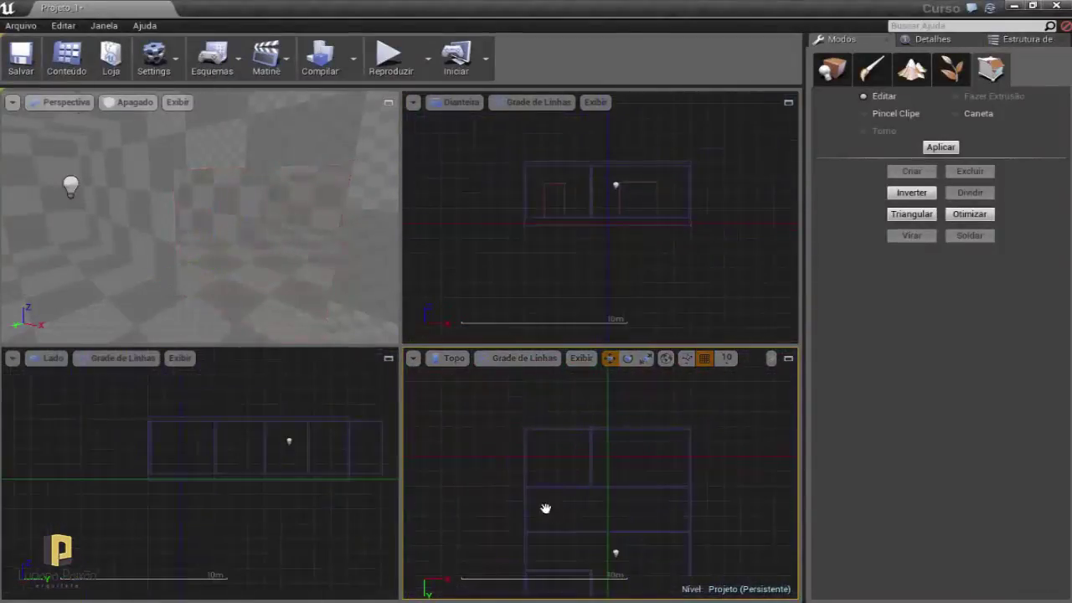
{"action": "scroll", "coordinate": [542, 467], "scroll_direction": "up", "scroll_amount": 10}
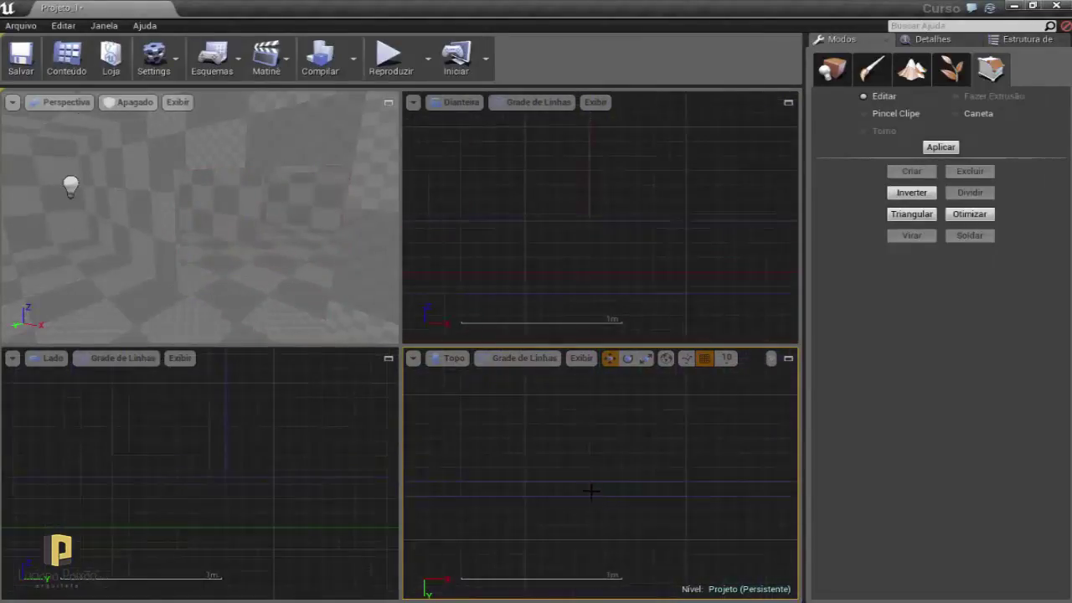
{"action": "scroll", "coordinate": [586, 488], "scroll_direction": "down", "scroll_amount": 5}
{"action": "scroll", "coordinate": [574, 473], "scroll_direction": "down", "scroll_amount": 5}
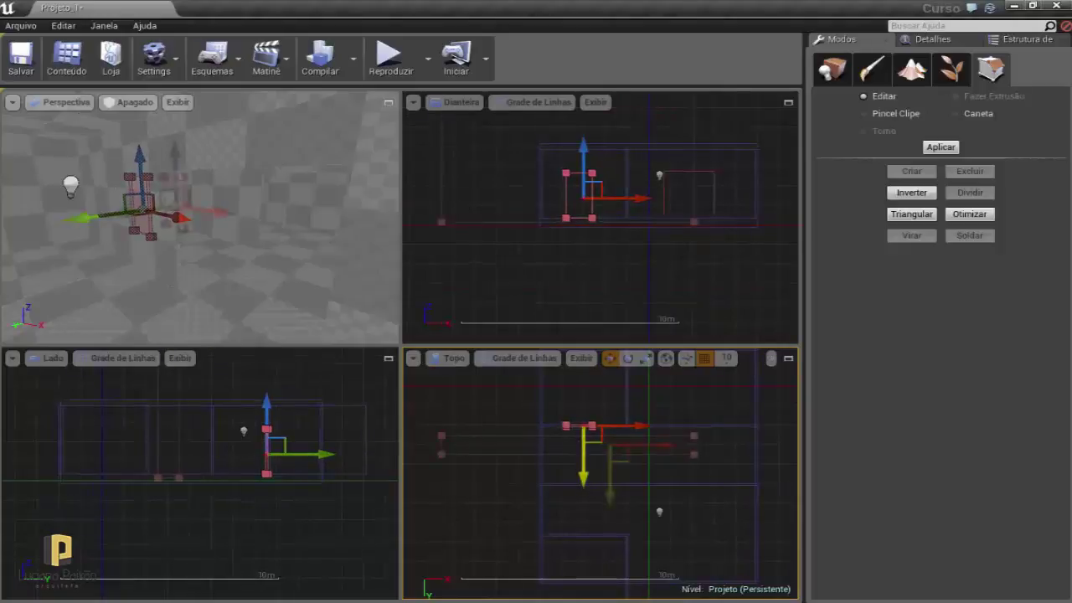
{"action": "scroll", "coordinate": [513, 411], "scroll_direction": "up", "scroll_amount": 5}
{"action": "scroll", "coordinate": [592, 453], "scroll_direction": "up", "scroll_amount": 5}
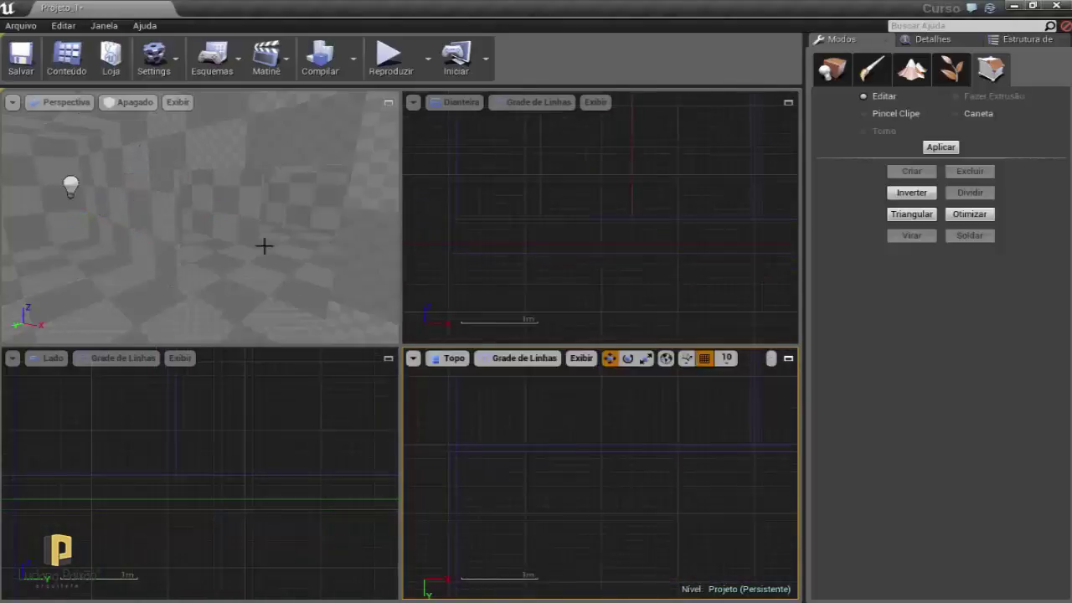
{"action": "mouse_move", "coordinate": [263, 243]}
{"action": "left_mouse_down"}
{"action": "mouse_move", "coordinate": [223, 252]}
{"action": "mouse_move", "coordinate": [208, 219]}
{"action": "mouse_move", "coordinate": [193, 219]}
{"action": "left_mouse_up"}
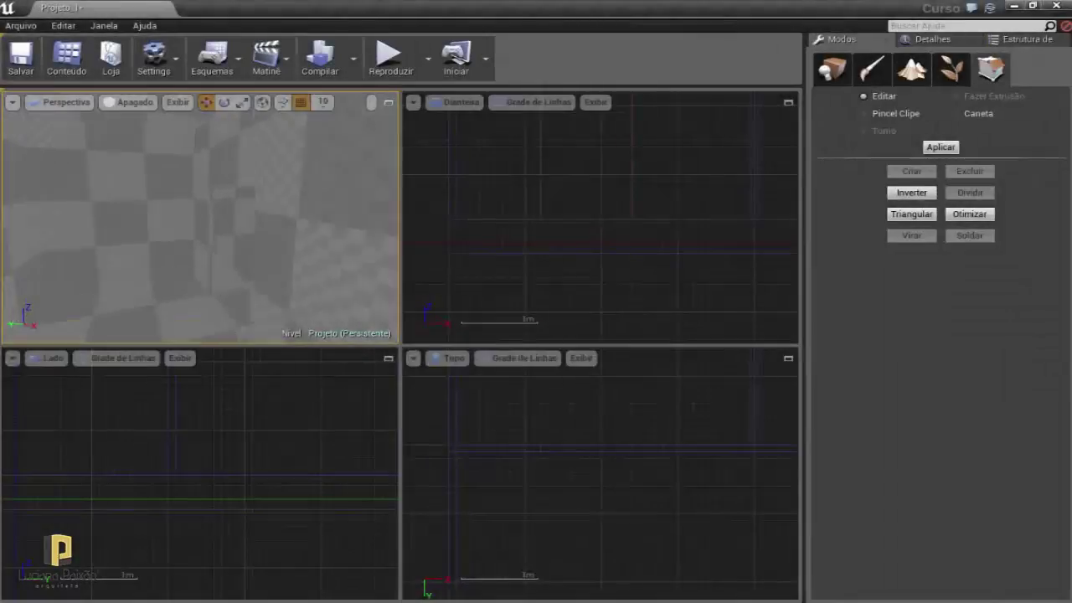
Select the box brush, frame it, and drag it along the corridor
{"action": "left_click_drag", "start_coordinate": [209, 190], "coordinate": [210, 190]}
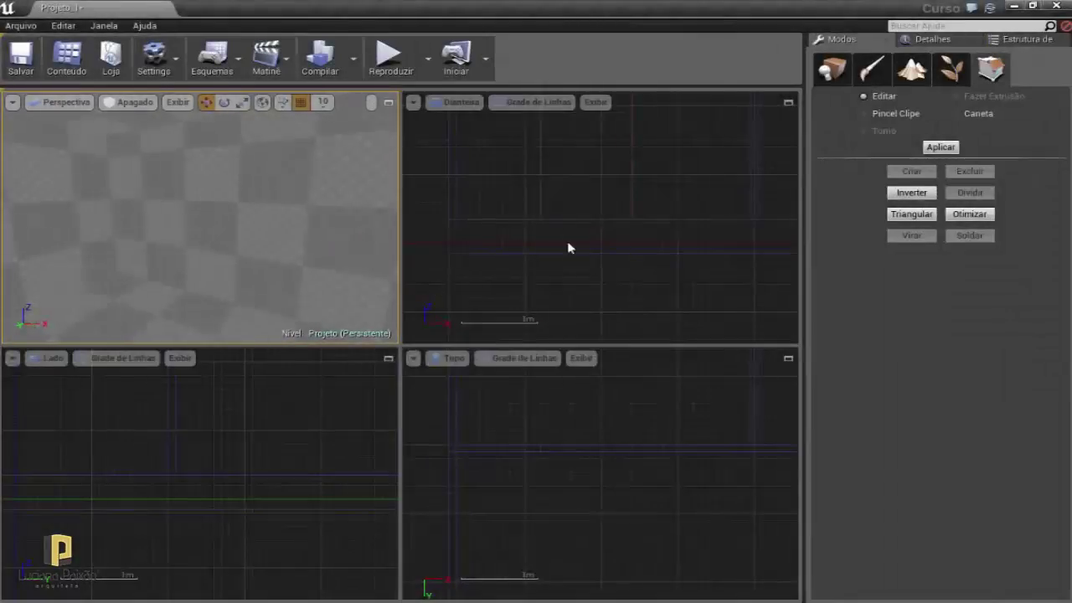
{"action": "left_click_drag", "start_coordinate": [563, 228], "coordinate": [574, 292]}
{"action": "scroll", "coordinate": [575, 277], "scroll_direction": "down", "scroll_amount": 2}
{"action": "scroll", "coordinate": [575, 270], "scroll_direction": "down", "scroll_amount": 1}
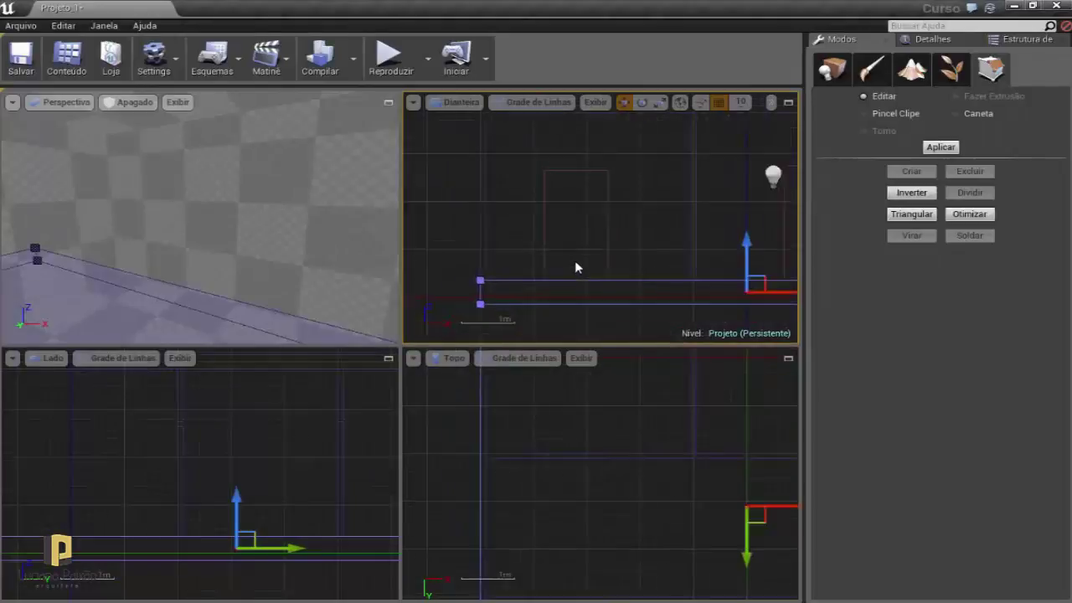
{"action": "key", "text": "f"}
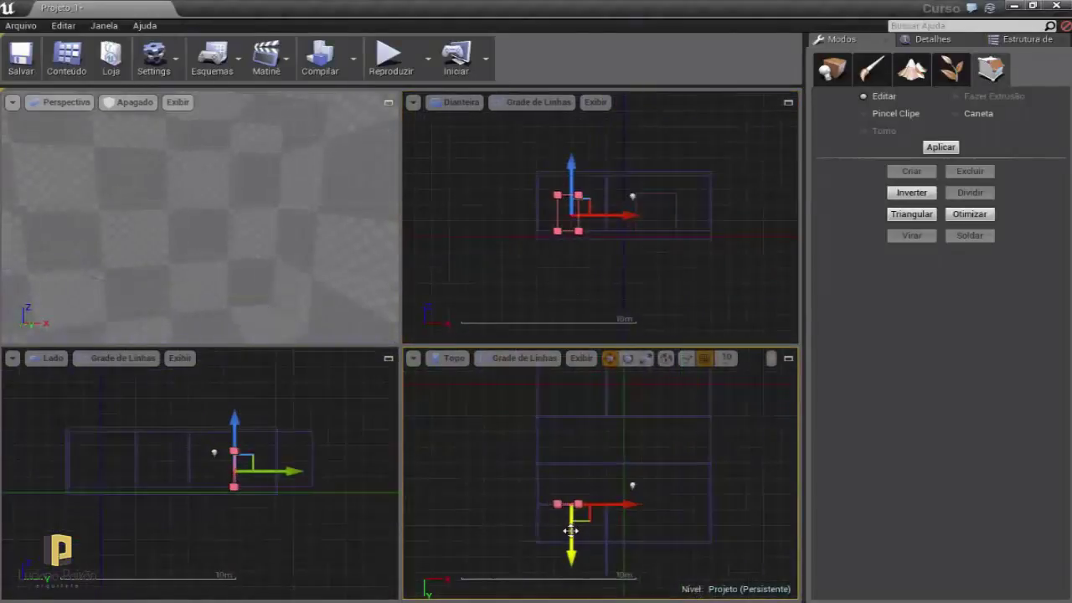
{"action": "left_click_drag", "start_coordinate": [606, 516], "coordinate": [586, 507]}
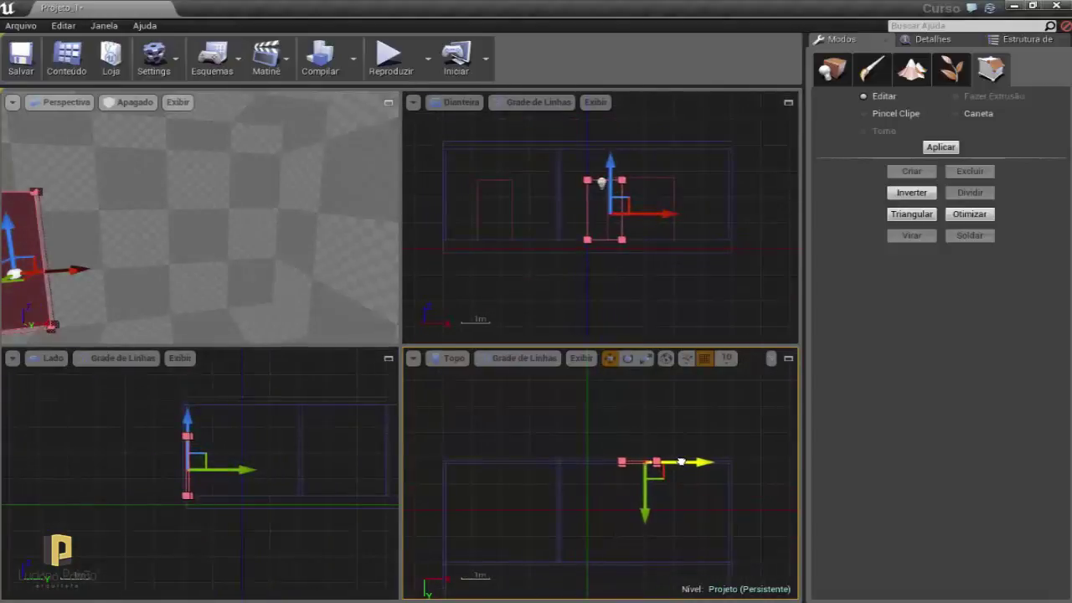
Focus the perspective view on the brush and select its bottom corners
{"action": "left_click", "coordinate": [239, 263]}
{"action": "key", "text": "f"}
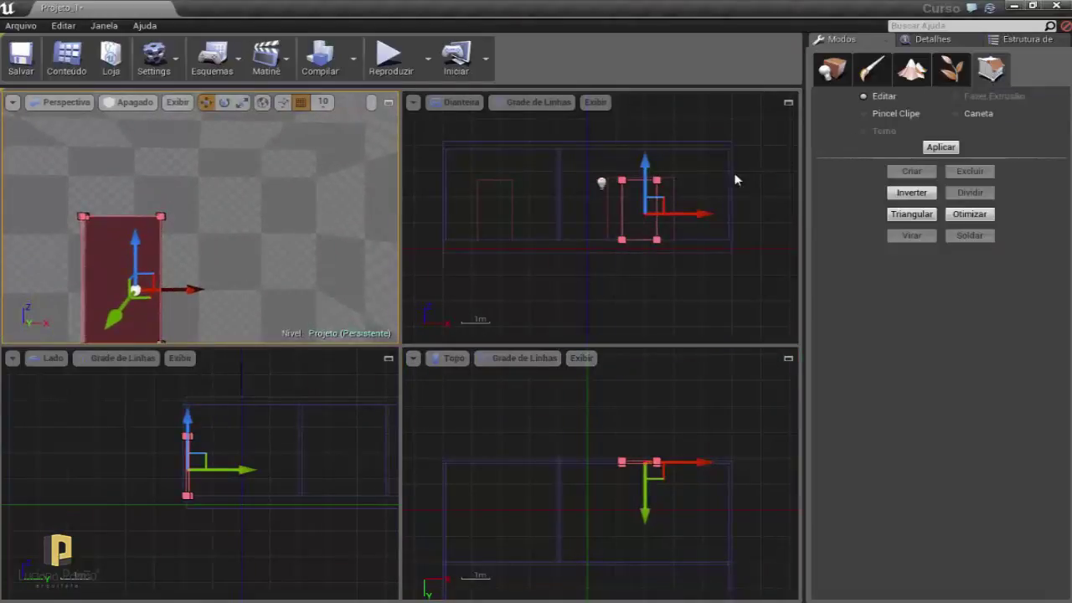
{"action": "mouse_move", "coordinate": [673, 275]}
{"action": "left_mouse_down"}
{"action": "mouse_move", "coordinate": [578, 216]}
{"action": "mouse_move", "coordinate": [582, 226]}
{"action": "left_mouse_up"}
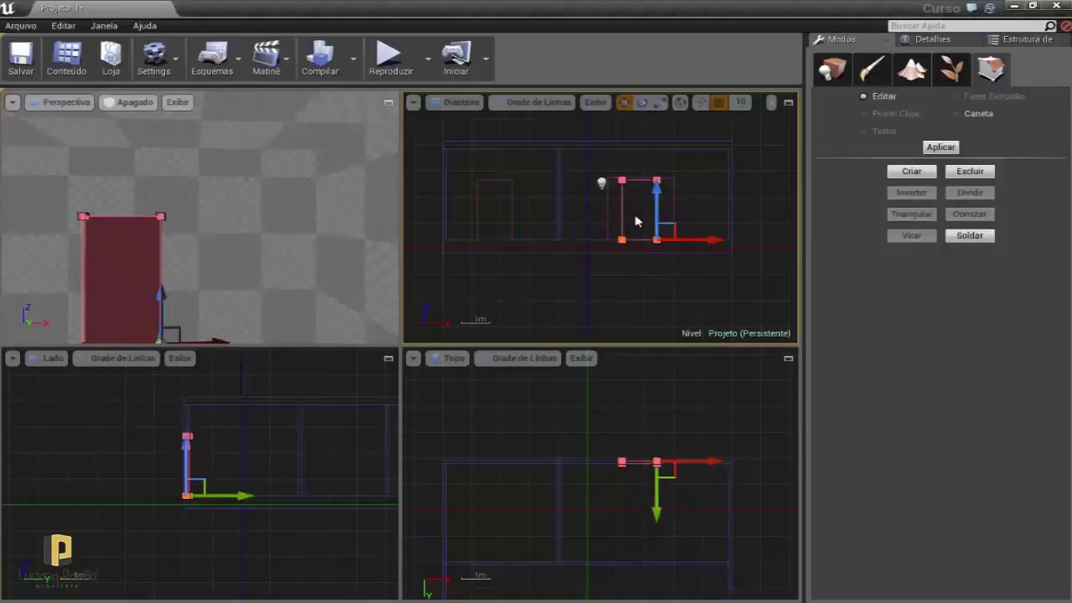
With grid snap at 50, raise the brush's bottom edge off the floor
{"action": "left_click", "coordinate": [741, 101]}
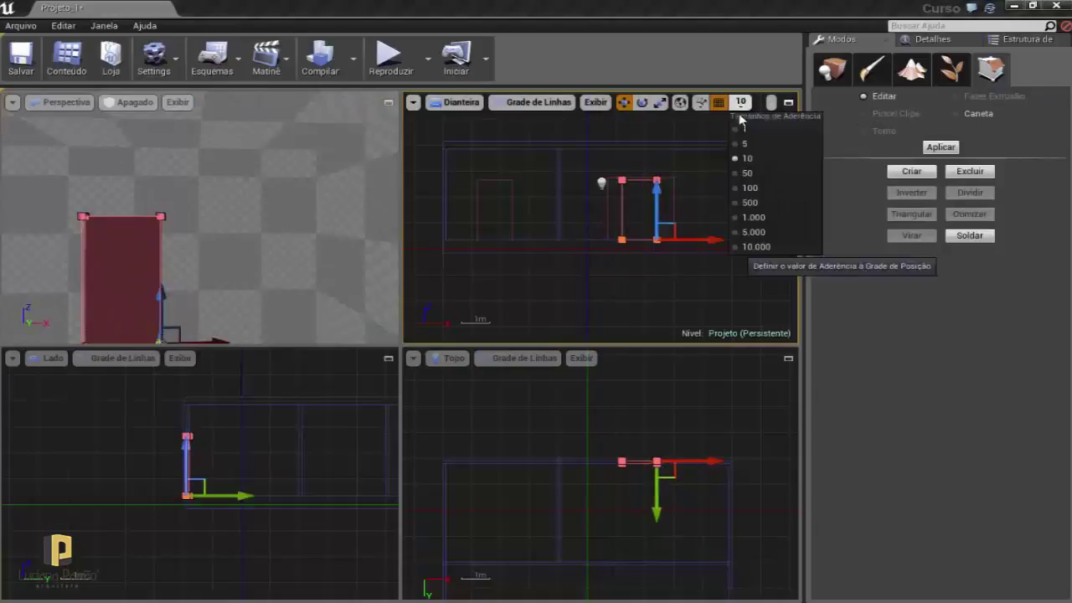
{"action": "left_click", "coordinate": [754, 172]}
{"action": "mouse_move", "coordinate": [615, 199]}
{"action": "right_mouse_down"}
{"action": "mouse_move", "coordinate": [610, 168]}
{"action": "mouse_move", "coordinate": [618, 198]}
{"action": "right_mouse_up"}
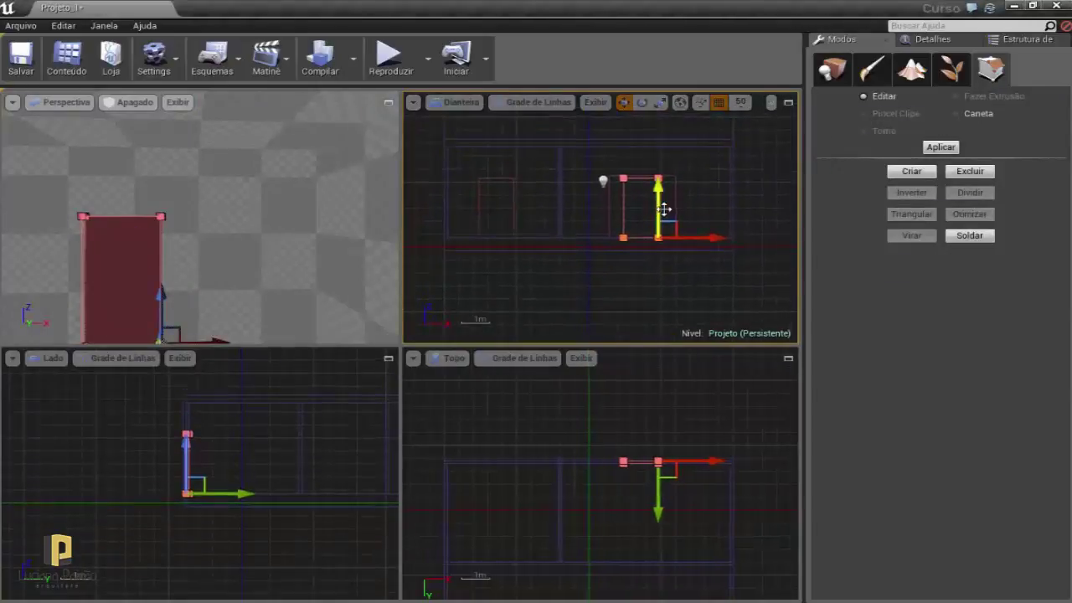
{"action": "left_click_drag", "start_coordinate": [659, 202], "coordinate": [663, 193]}
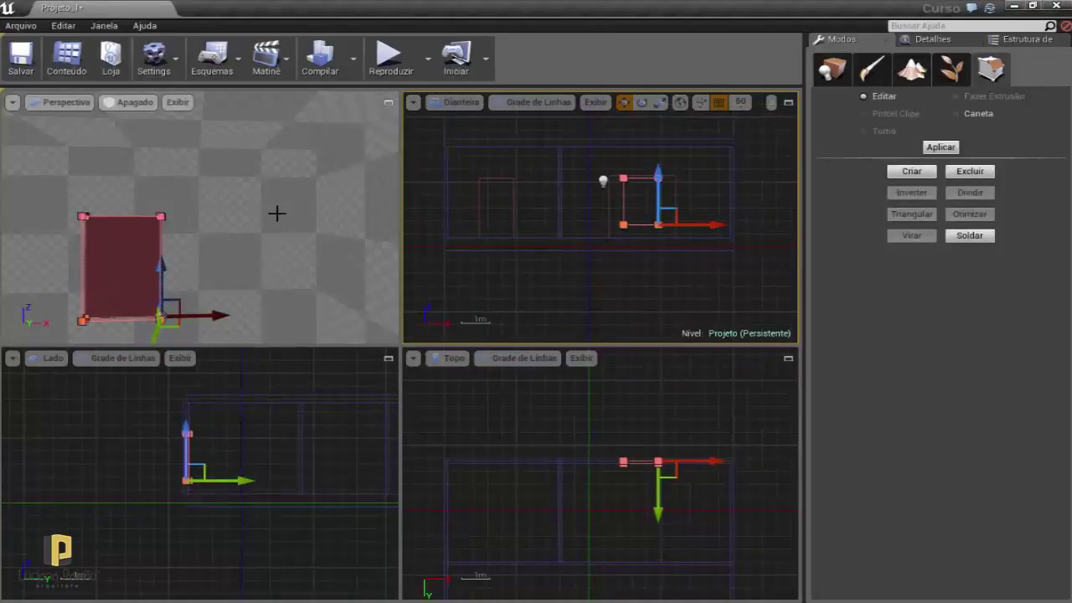
{"action": "key", "text": "f"}
Set grid snapping to 1 and inspect the raised opening in the perspective view
{"action": "left_click", "coordinate": [740, 101]}
{"action": "left_click", "coordinate": [745, 152]}
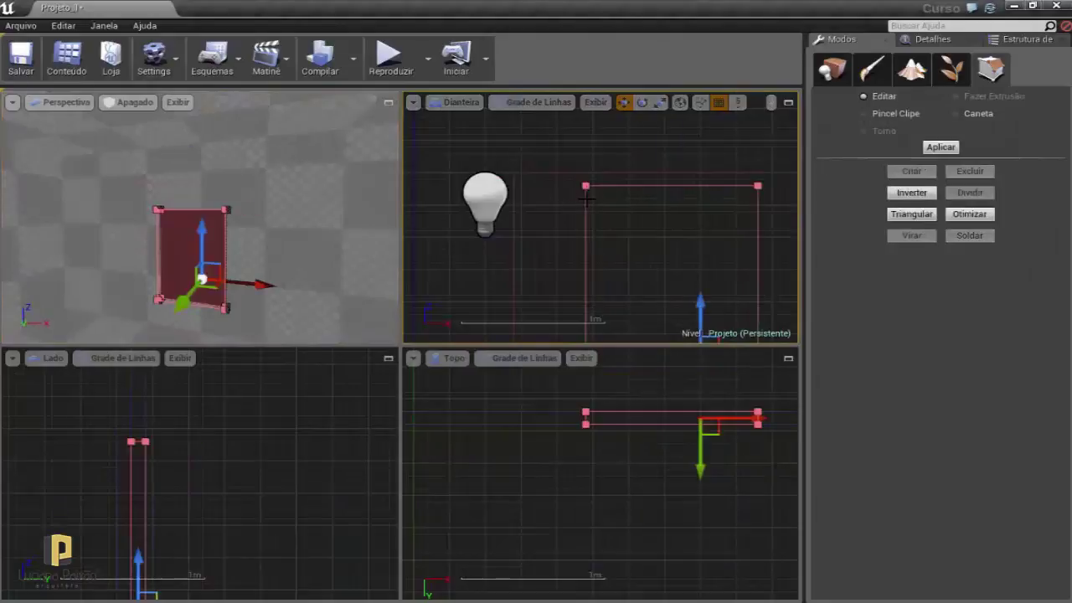
{"action": "scroll", "coordinate": [614, 186], "scroll_direction": "up", "scroll_amount": 1}
{"action": "scroll", "coordinate": [578, 168], "scroll_direction": "down", "scroll_amount": 1}
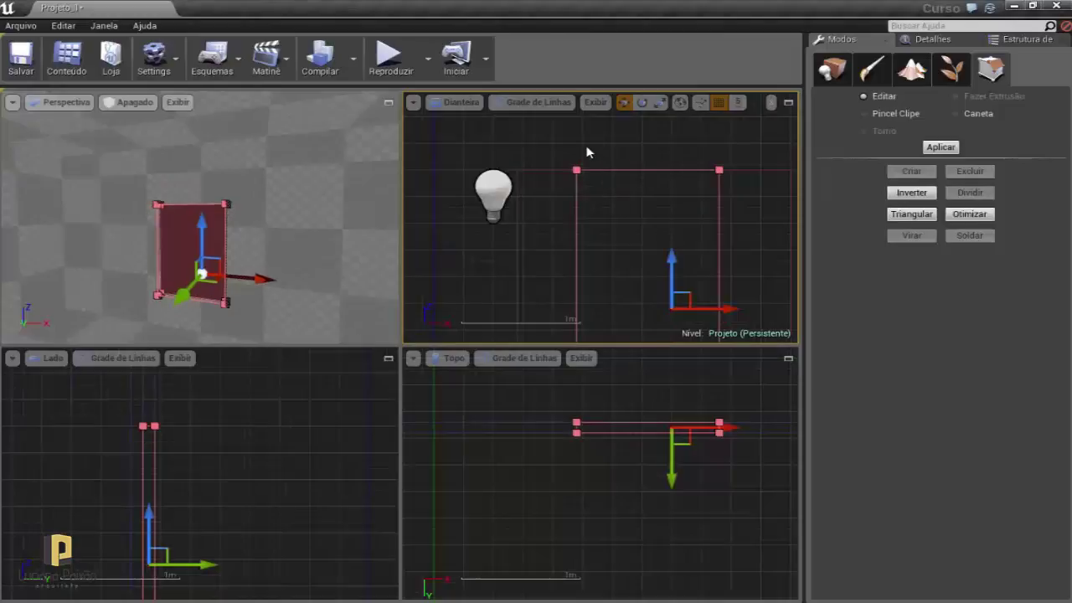
{"action": "left_click", "coordinate": [570, 163]}
{"action": "scroll", "coordinate": [576, 166], "scroll_direction": "up", "scroll_amount": 1}
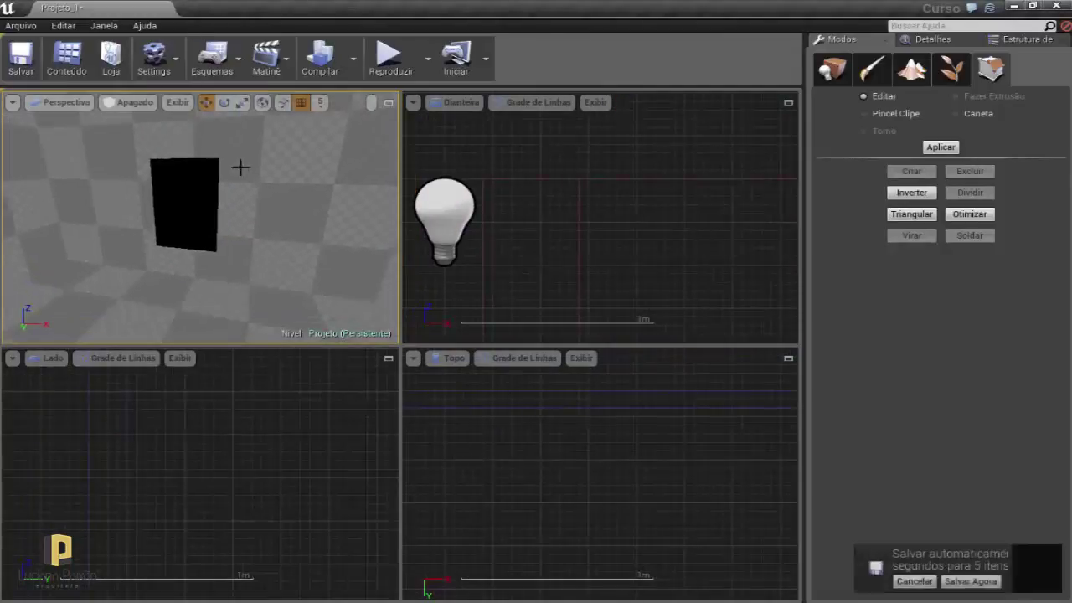
{"action": "right_click_drag", "start_coordinate": [239, 176], "coordinate": [243, 210]}
Reselect the box brush and select its two right-side corners for widening
{"action": "left_click", "coordinate": [578, 224]}
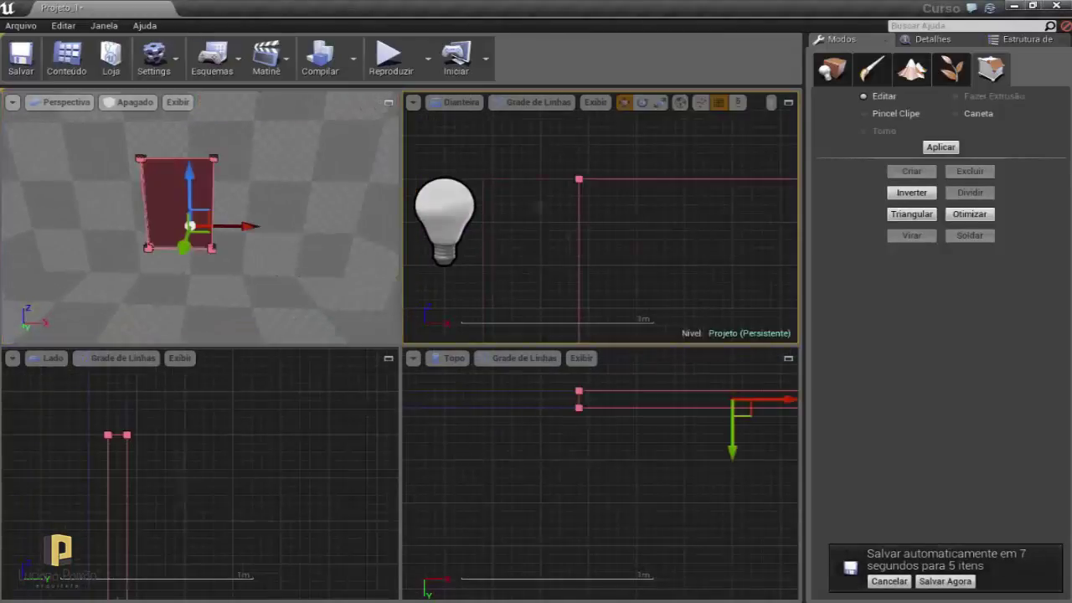
{"action": "scroll", "coordinate": [586, 223], "scroll_direction": "down", "scroll_amount": 2}
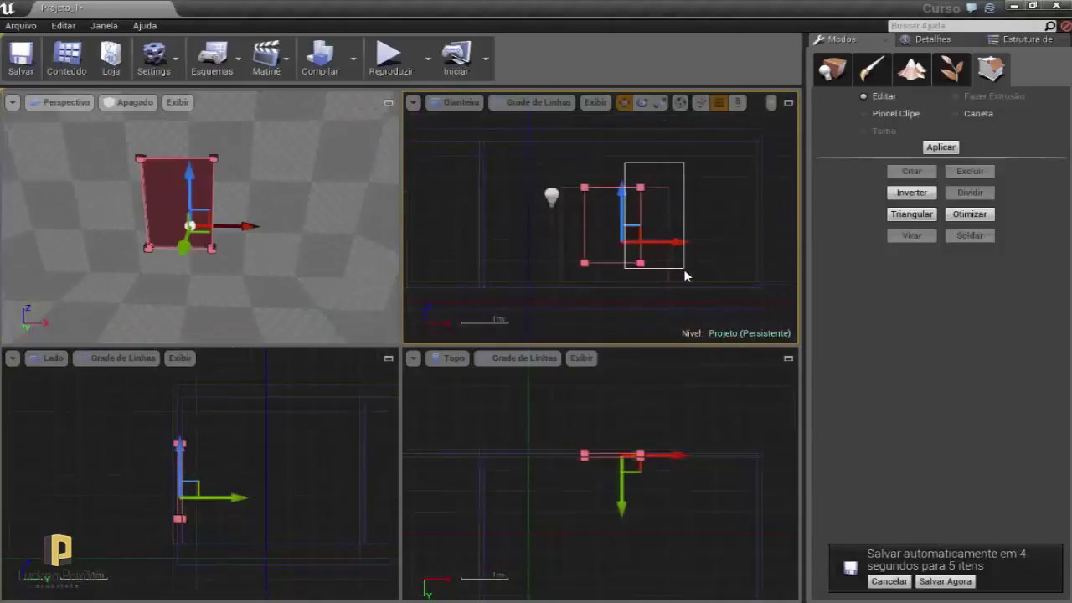
{"action": "left_click_drag", "start_coordinate": [684, 270], "coordinate": [570, 297]}
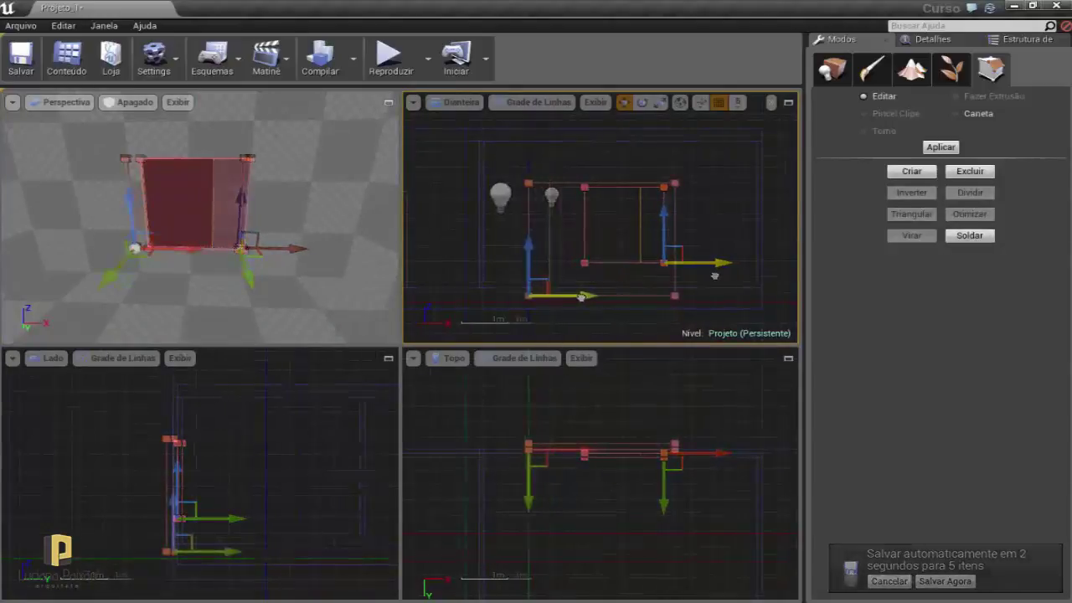
{"action": "scroll", "coordinate": [570, 296], "scroll_direction": "up", "scroll_amount": 2}
{"action": "left_click", "coordinate": [274, 208]}
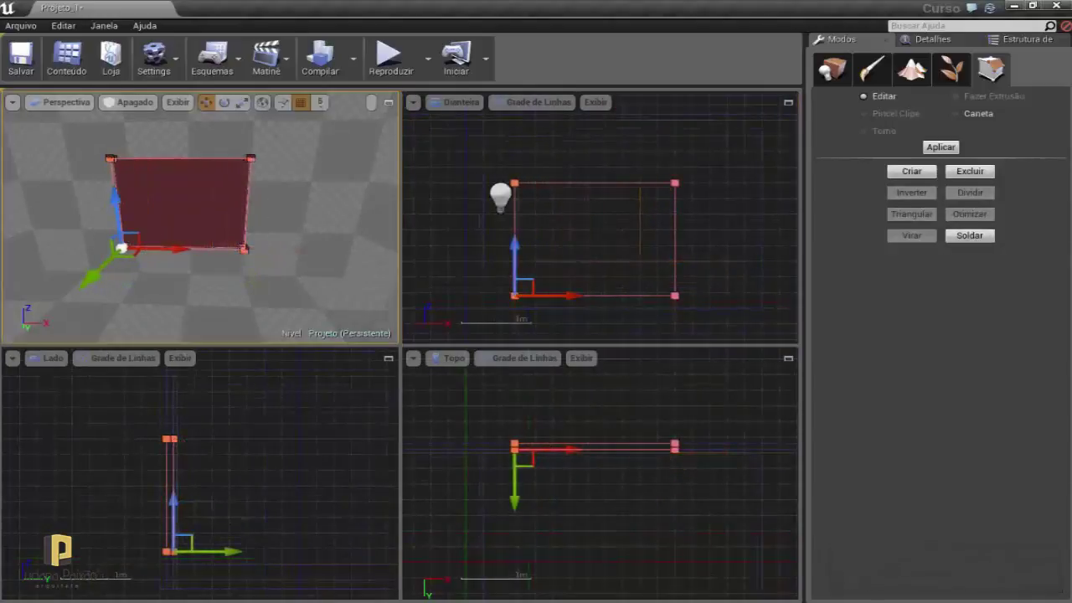
{"action": "scroll", "coordinate": [294, 208], "scroll_direction": "down", "scroll_amount": 3}
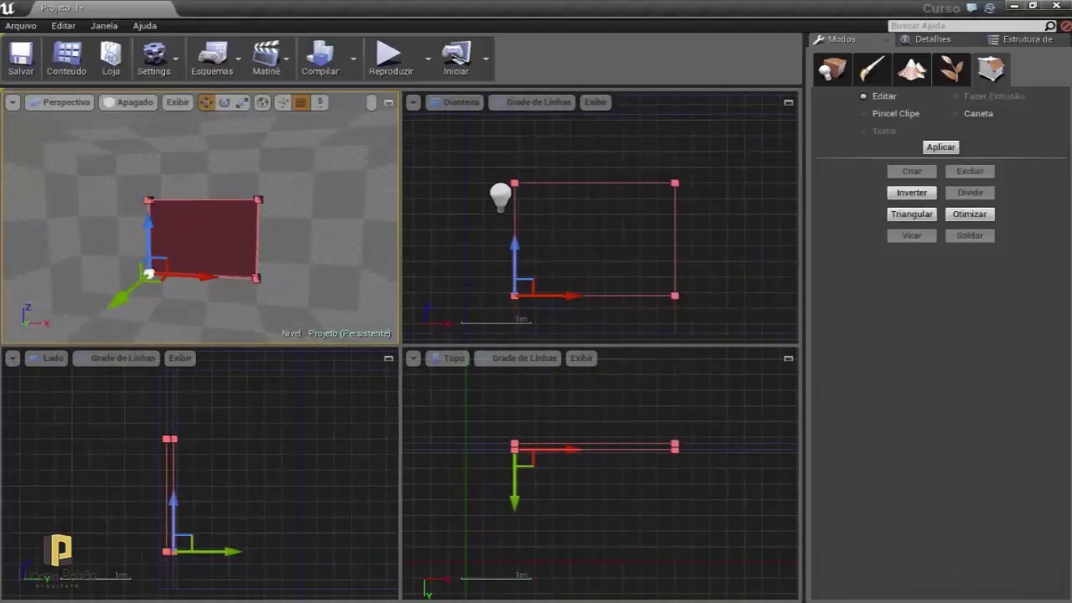